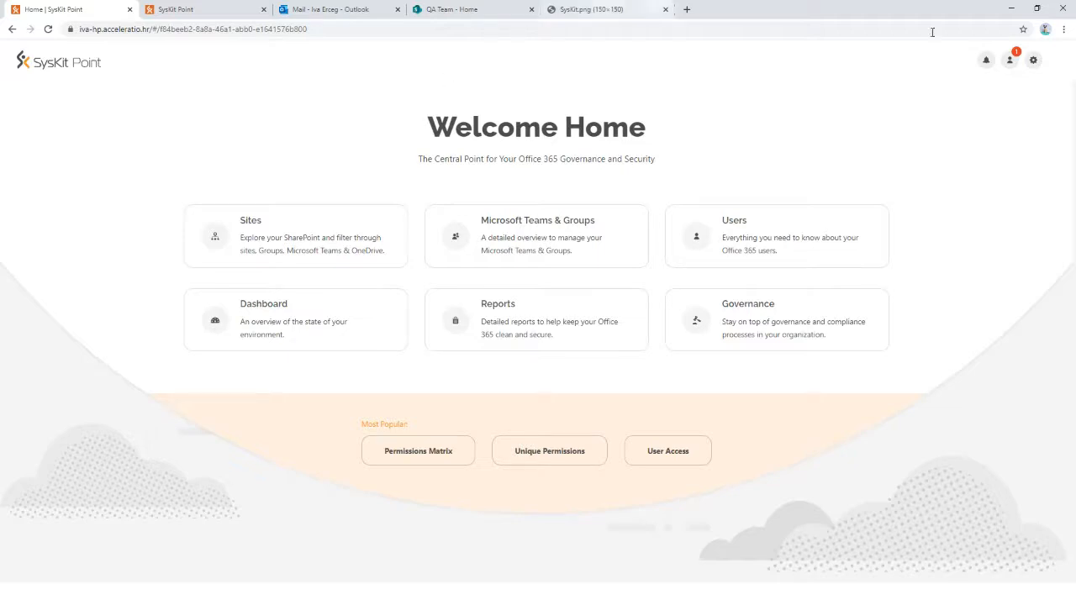
Check the account's pending tasks, and open the Permissions Review settings from the Governance page.
{"action": "left_click", "coordinate": [1010, 62]}
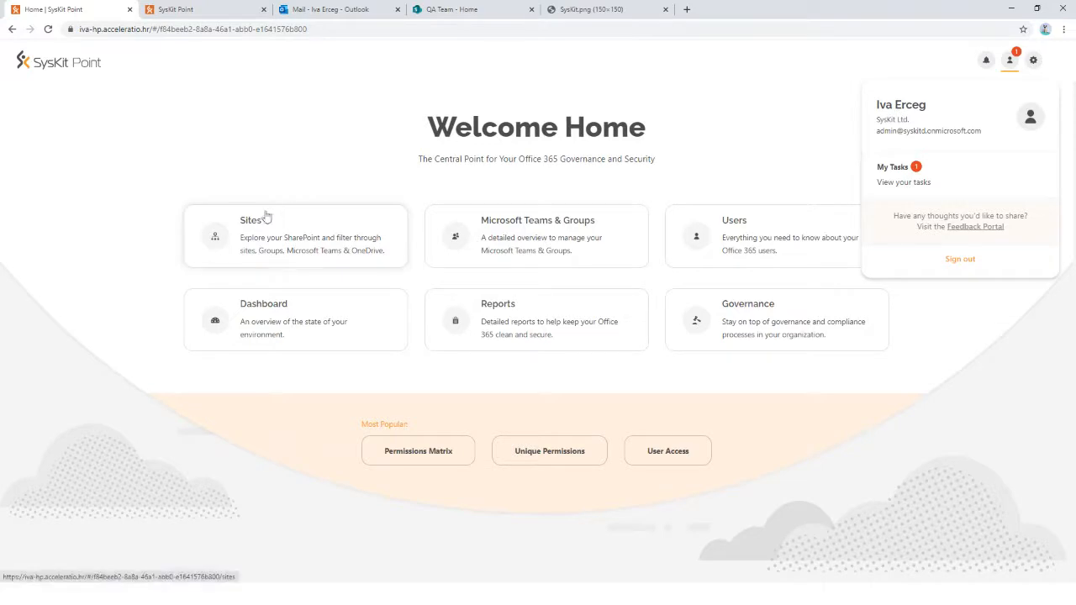
{"action": "left_click", "coordinate": [227, 150]}
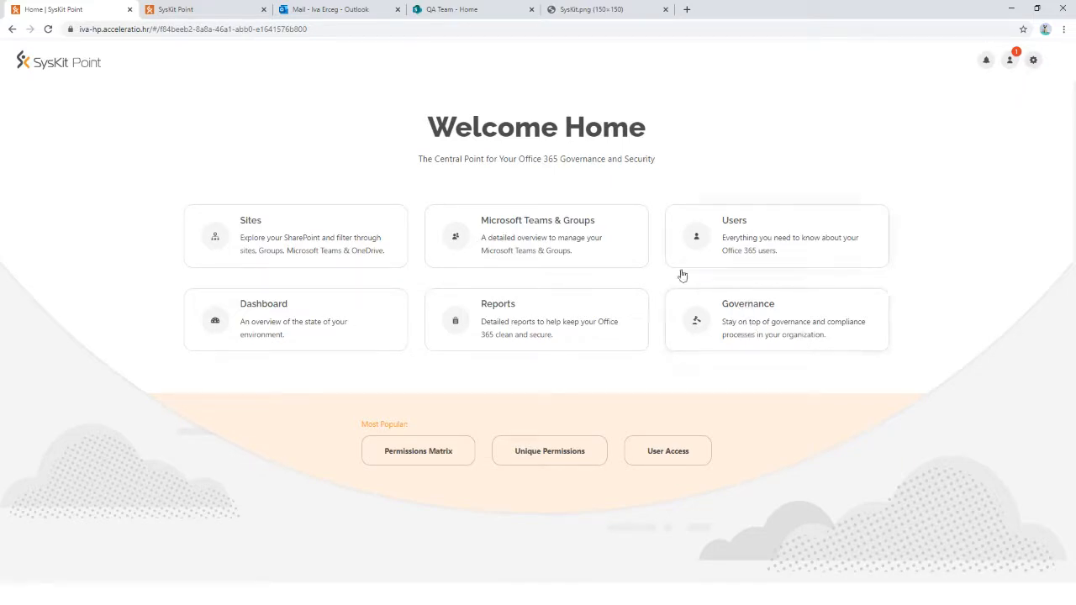
{"action": "left_click", "coordinate": [734, 325]}
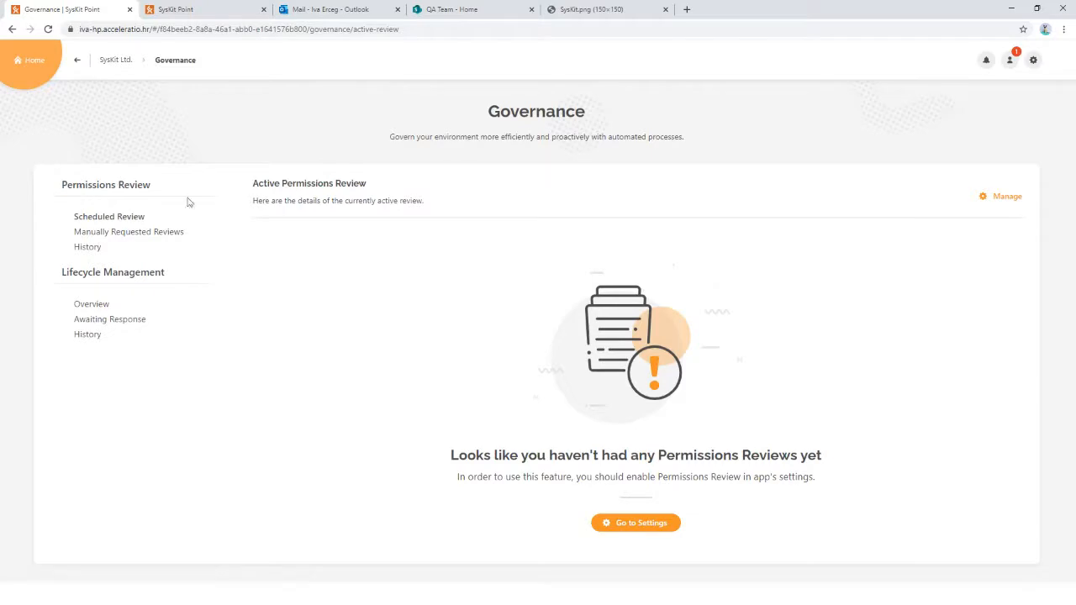
{"action": "left_click", "coordinate": [638, 520]}
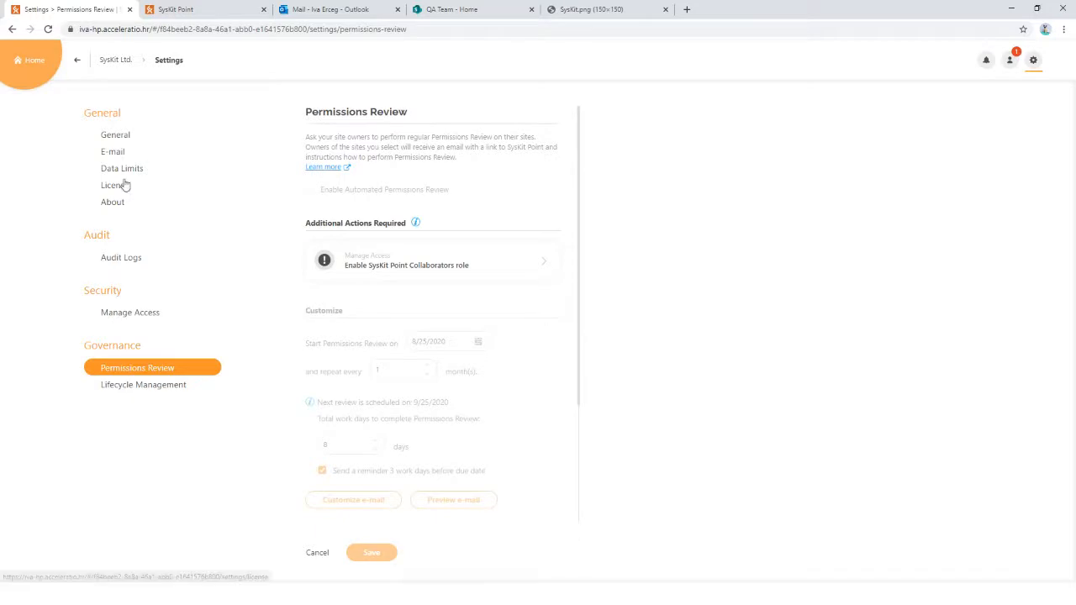
Review the e-mail settings for send method, sender address and custom logo.
{"action": "left_click", "coordinate": [113, 155]}
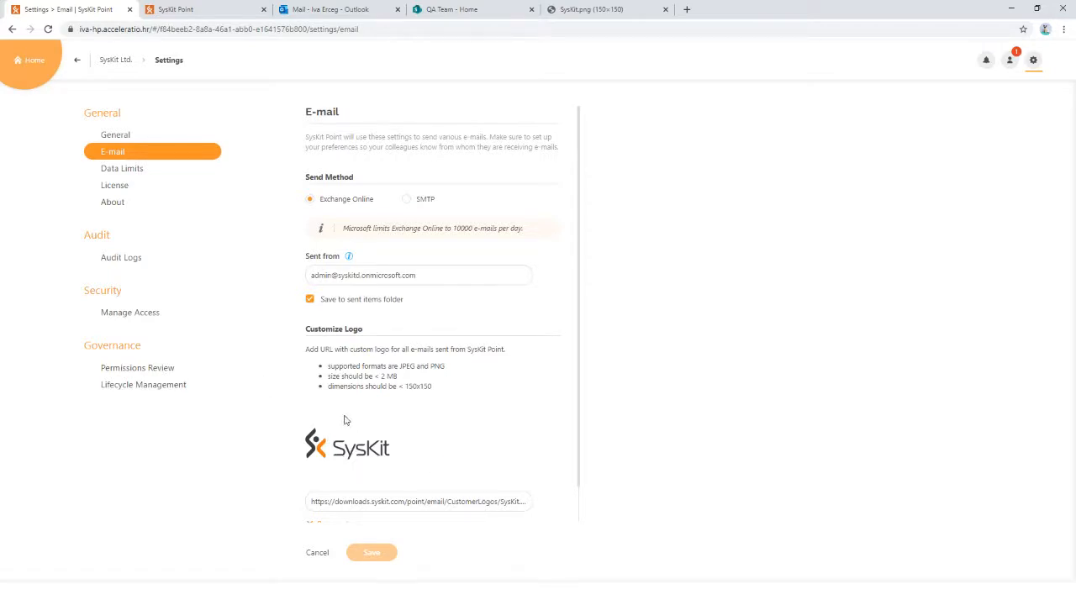
{"action": "scroll", "coordinate": [355, 392], "scroll_direction": "down", "scroll_amount": 1}
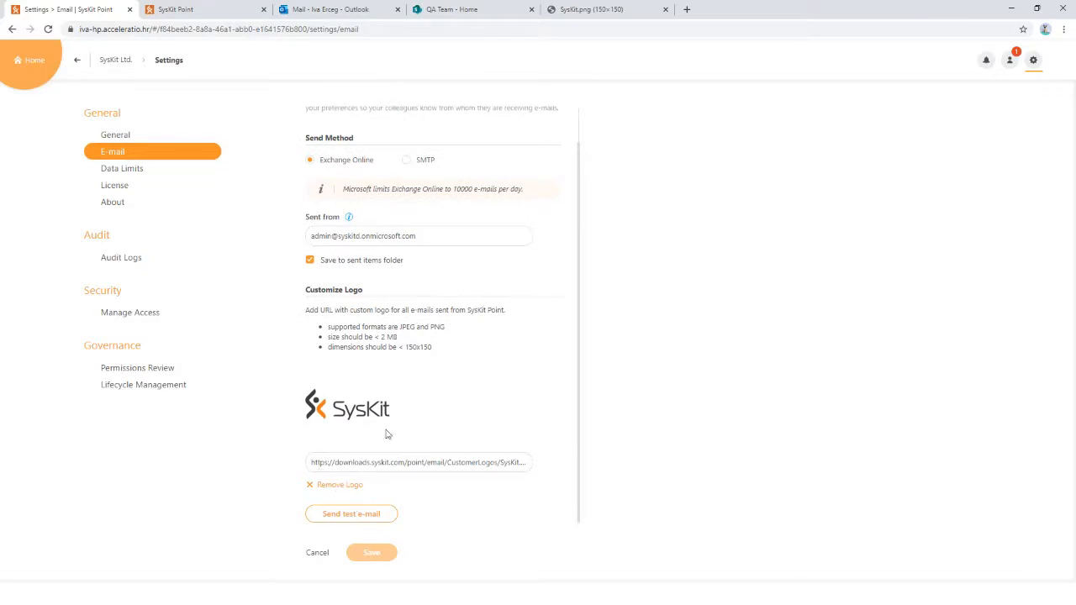
{"action": "scroll", "coordinate": [364, 389], "scroll_direction": "up", "scroll_amount": 1}
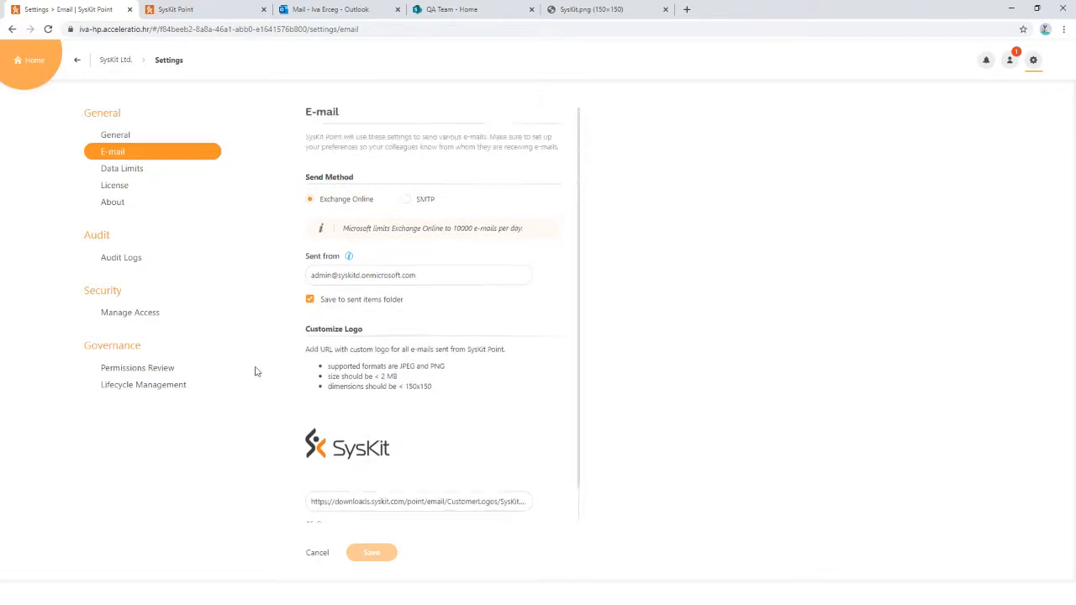
Open Manage Access through the Permissions Review's required action and view the users in the SysKit Point Admins role.
{"action": "left_click", "coordinate": [157, 372]}
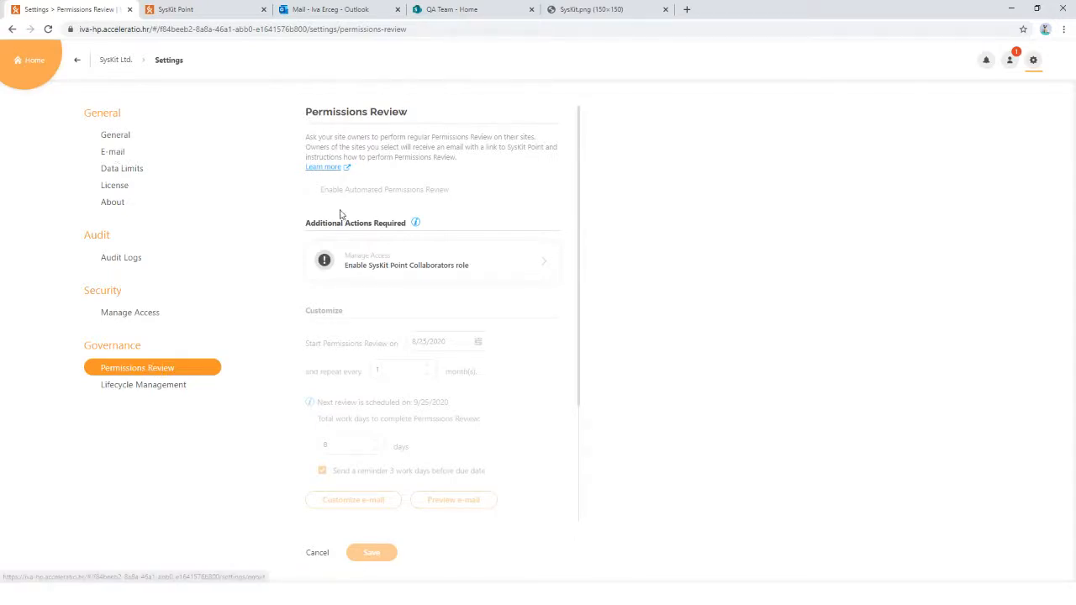
{"action": "left_click", "coordinate": [389, 266]}
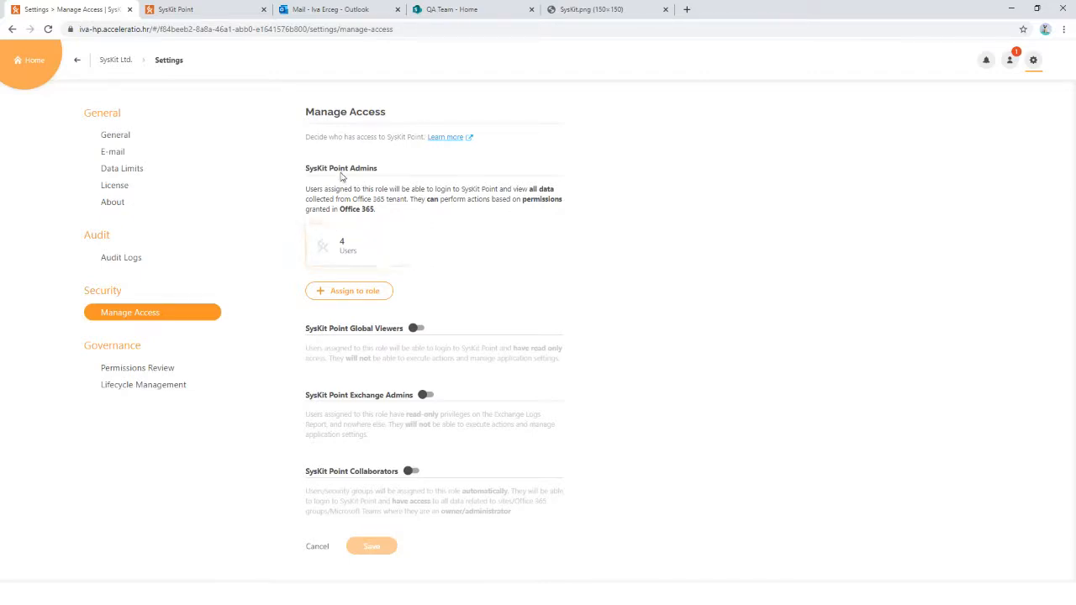
{"action": "left_click", "coordinate": [367, 245]}
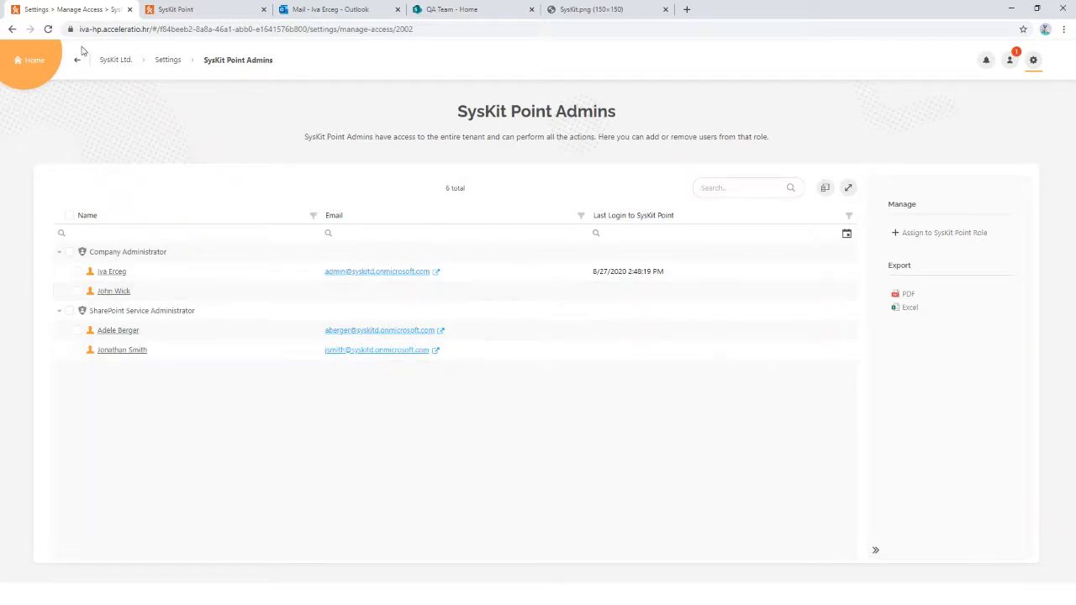
{"action": "left_click", "coordinate": [78, 60]}
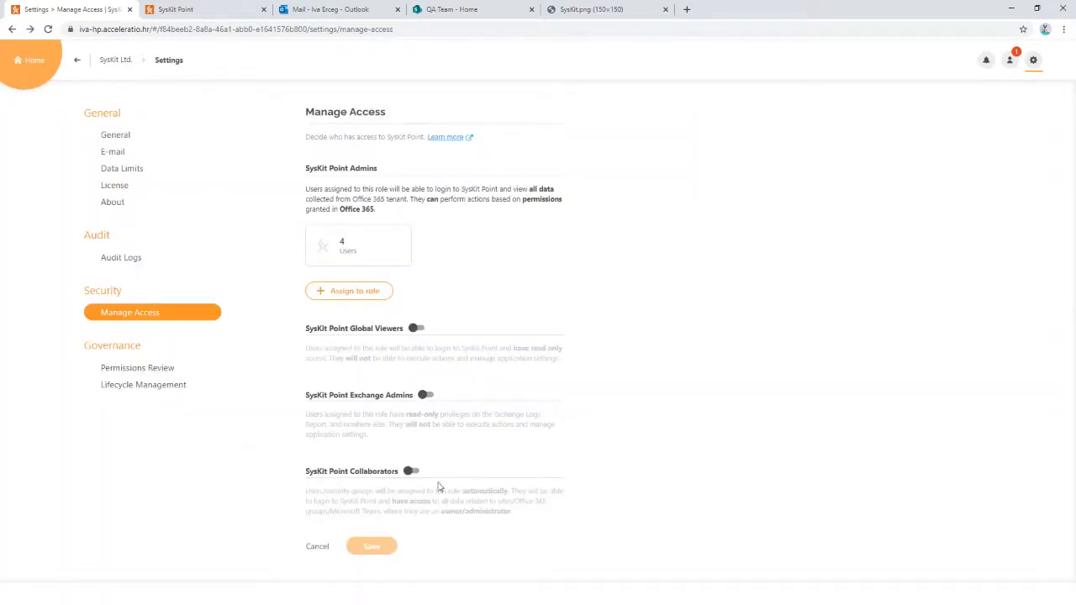
Enable the SysKit Point Collaborators role and save the access settings.
{"action": "left_click", "coordinate": [411, 471]}
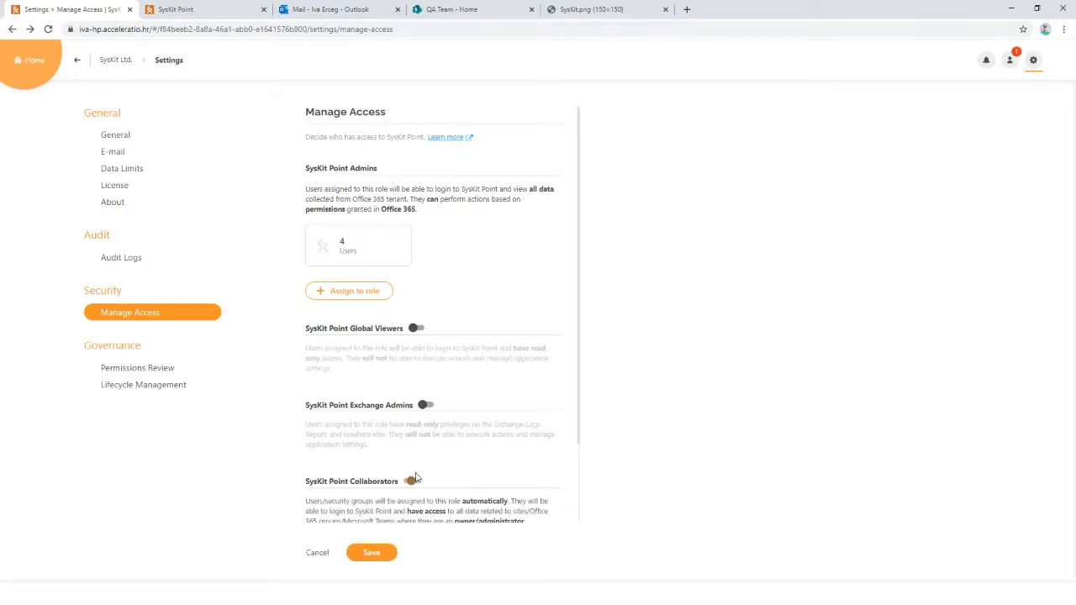
{"action": "scroll", "coordinate": [415, 477], "scroll_direction": "down", "scroll_amount": 1}
{"action": "left_click", "coordinate": [372, 552]}
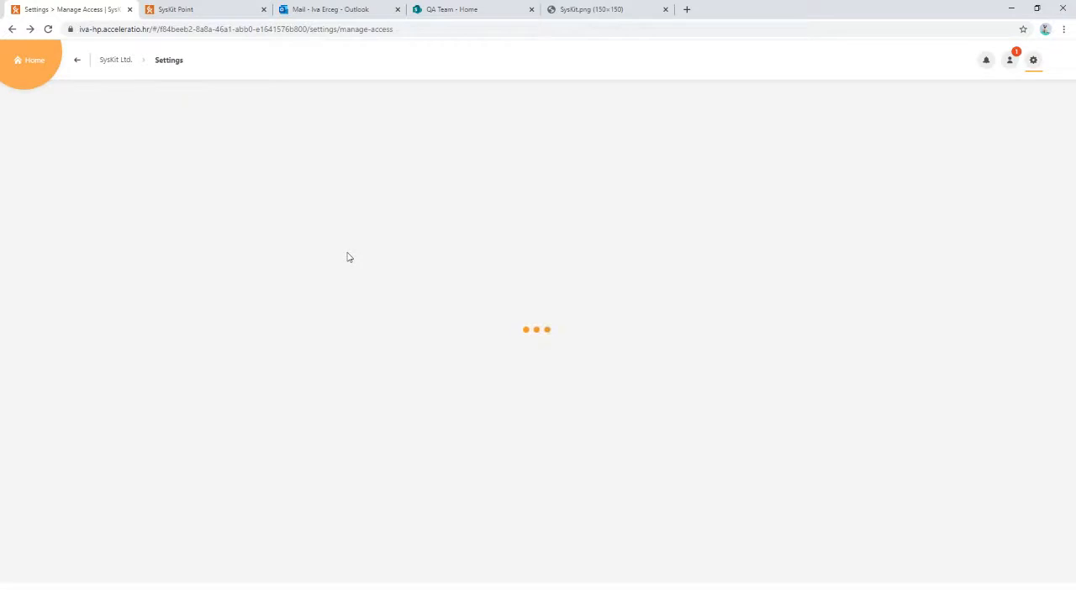
Inspect the site owners in the Collaborators role, expanding the first one's access details, and return to the Manage Access settings.
{"action": "scroll", "coordinate": [395, 295], "scroll_direction": "down", "scroll_amount": 1}
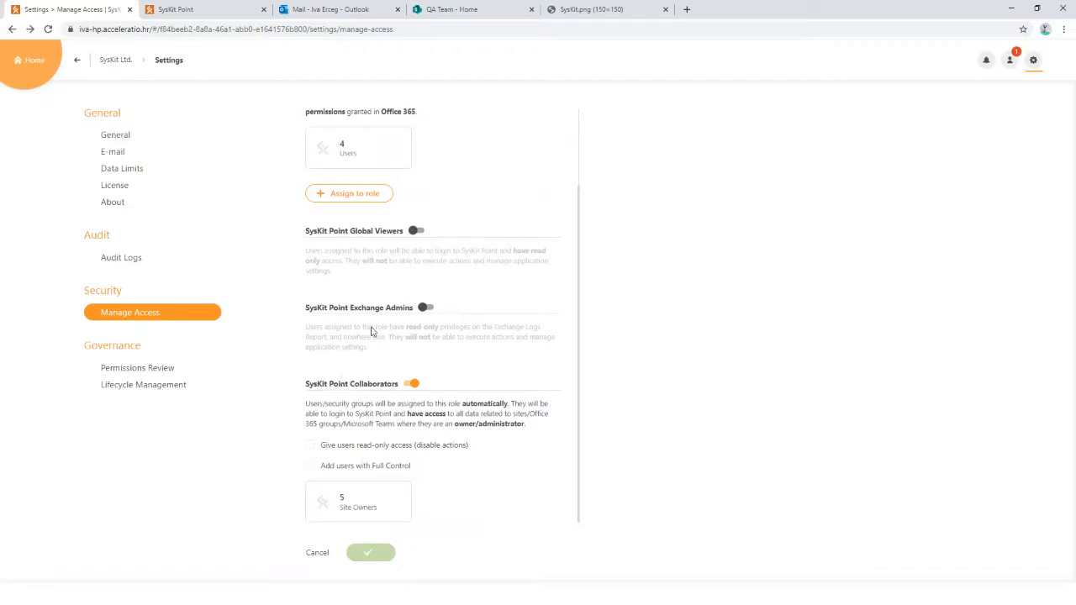
{"action": "left_click", "coordinate": [356, 504]}
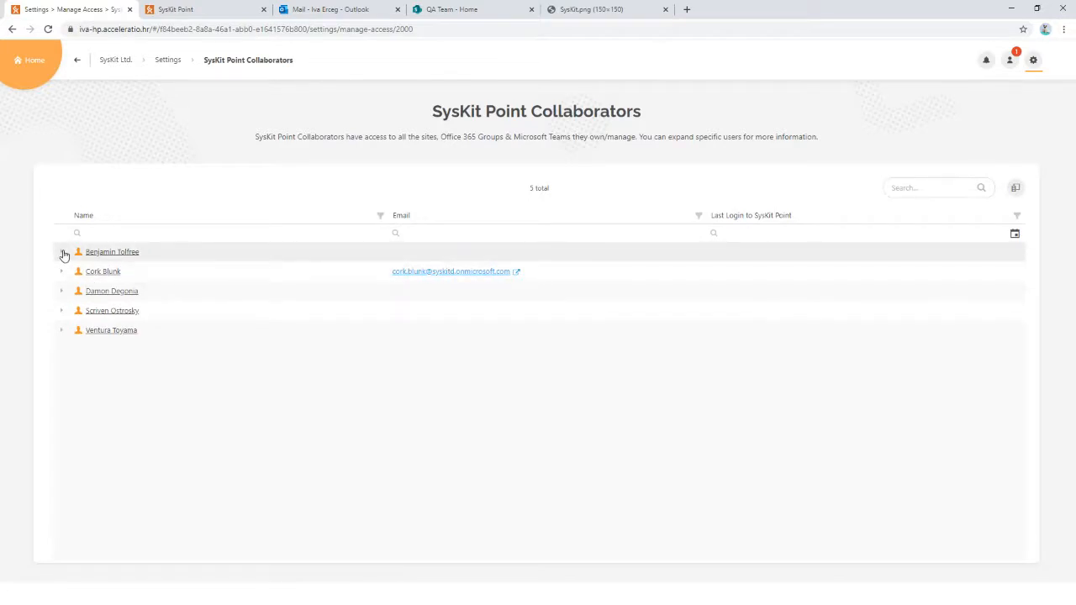
{"action": "left_click", "coordinate": [63, 252]}
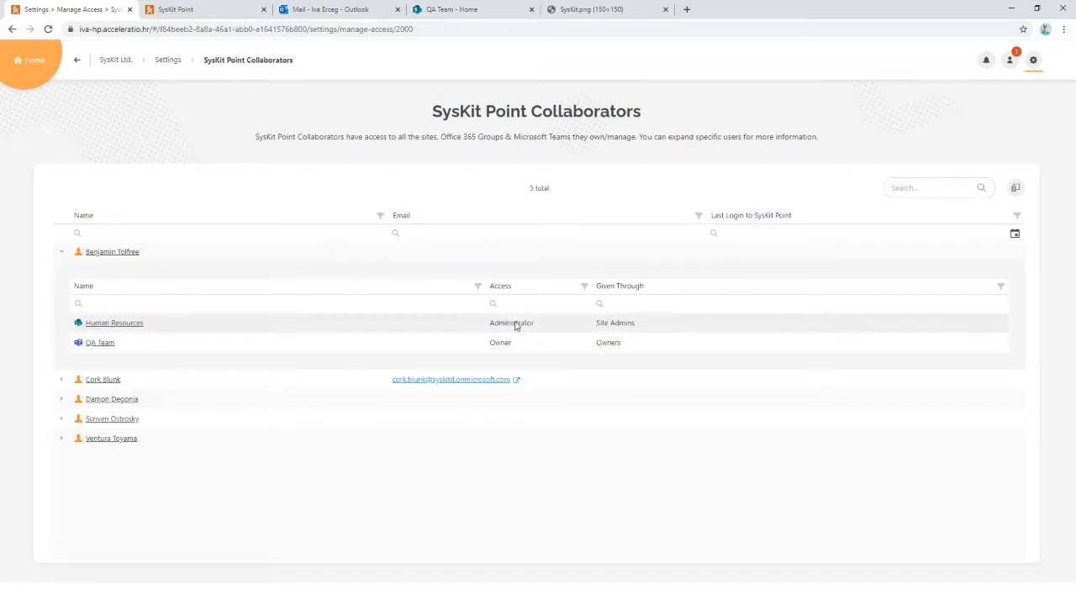
{"action": "left_click", "coordinate": [167, 64]}
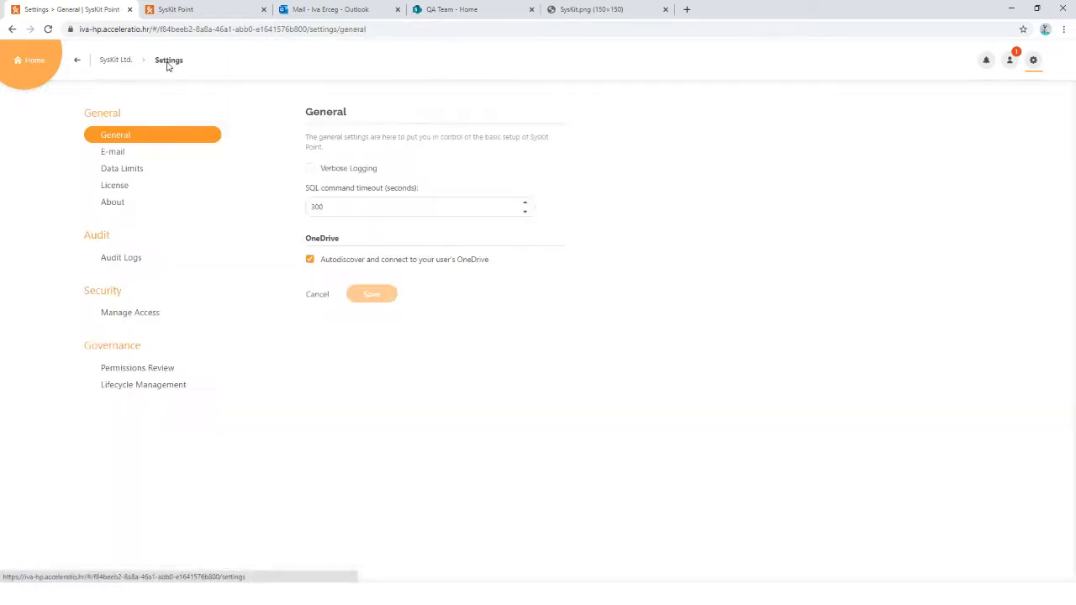
{"action": "left_click", "coordinate": [140, 314]}
{"action": "scroll", "coordinate": [415, 395], "scroll_direction": "down", "scroll_amount": 2}
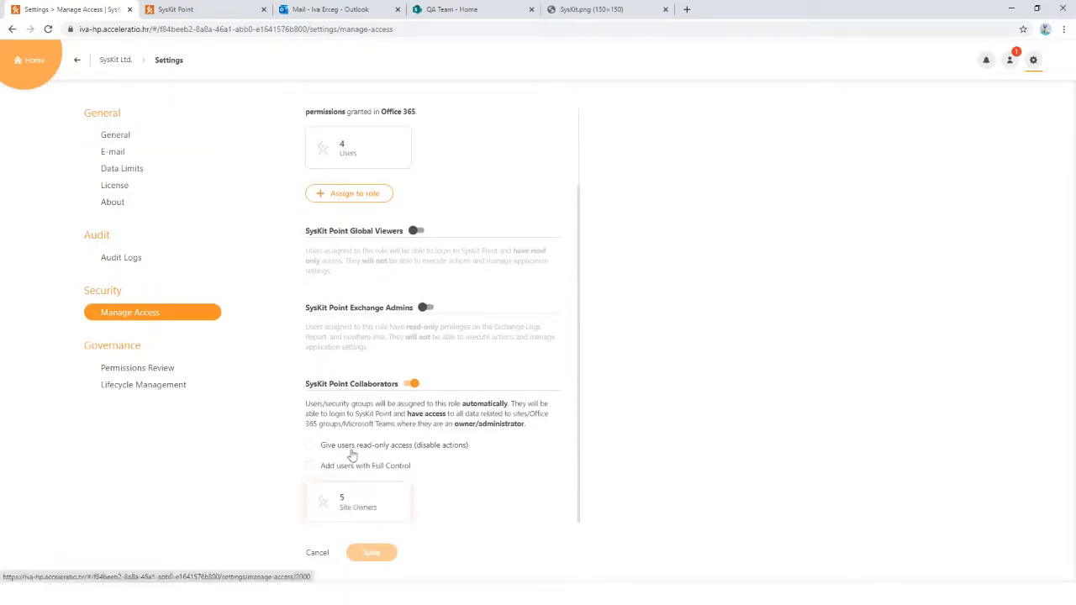
Enable Automated Permissions Review in the Governance settings and look over its schedule and target options.
{"action": "left_click", "coordinate": [171, 374]}
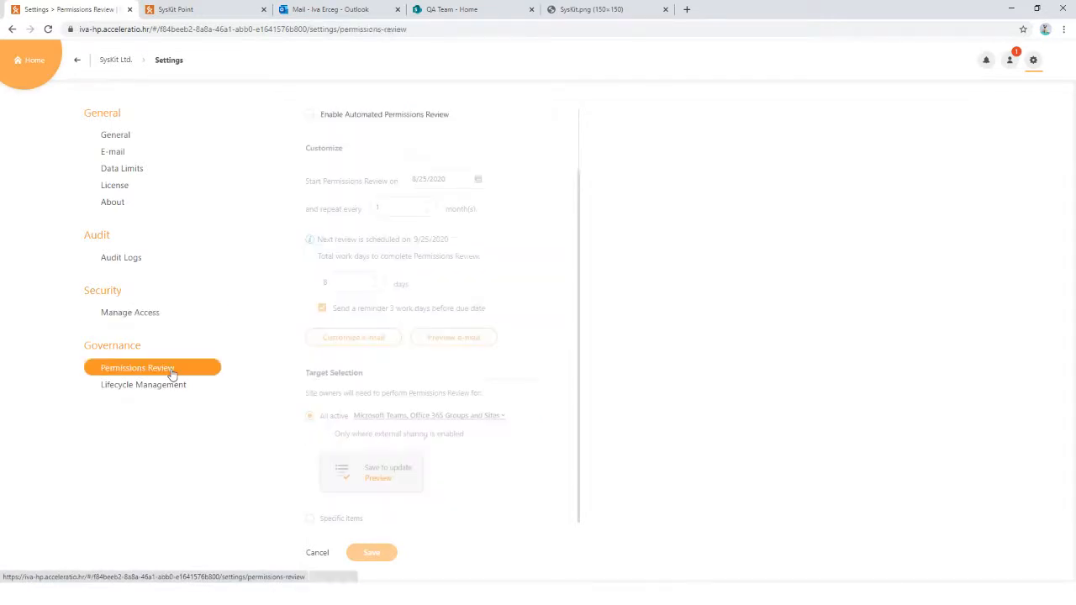
{"action": "left_click", "coordinate": [312, 194]}
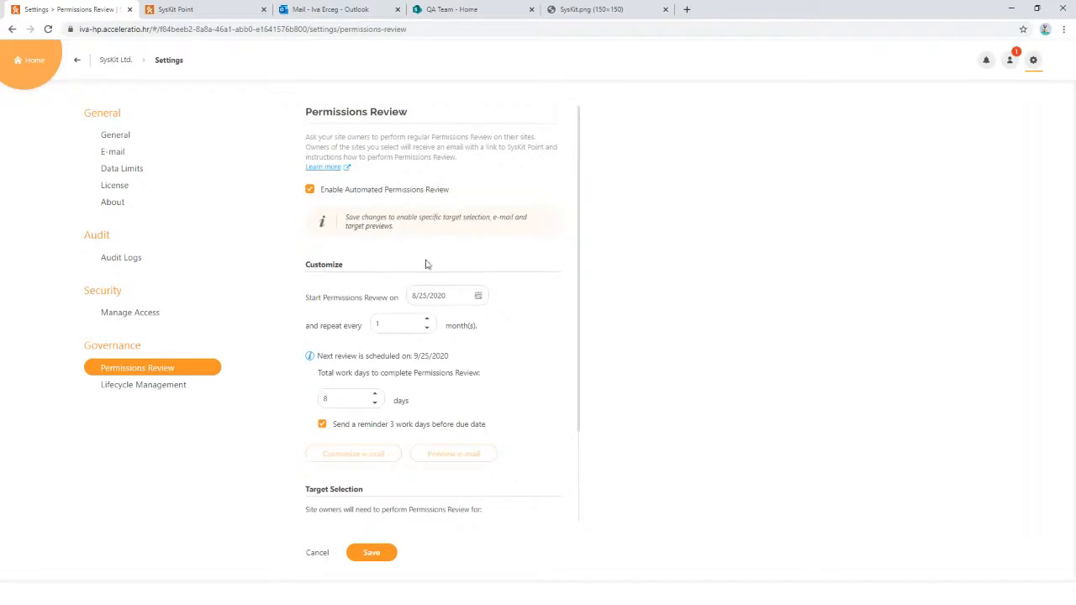
{"action": "scroll", "coordinate": [403, 239], "scroll_direction": "down", "scroll_amount": 3}
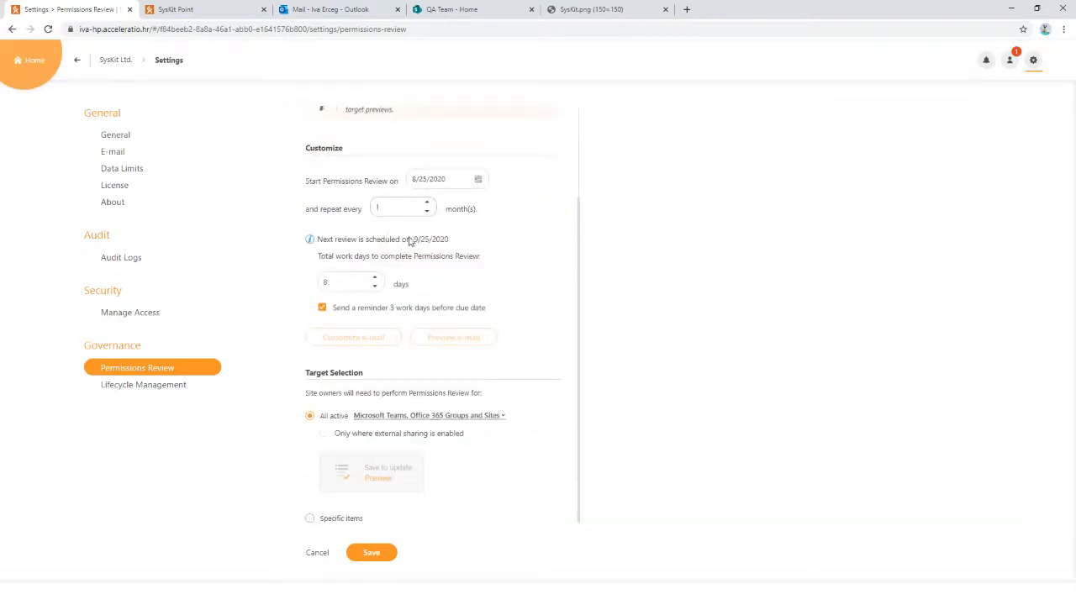
{"action": "scroll", "coordinate": [411, 240], "scroll_direction": "up", "scroll_amount": 3}
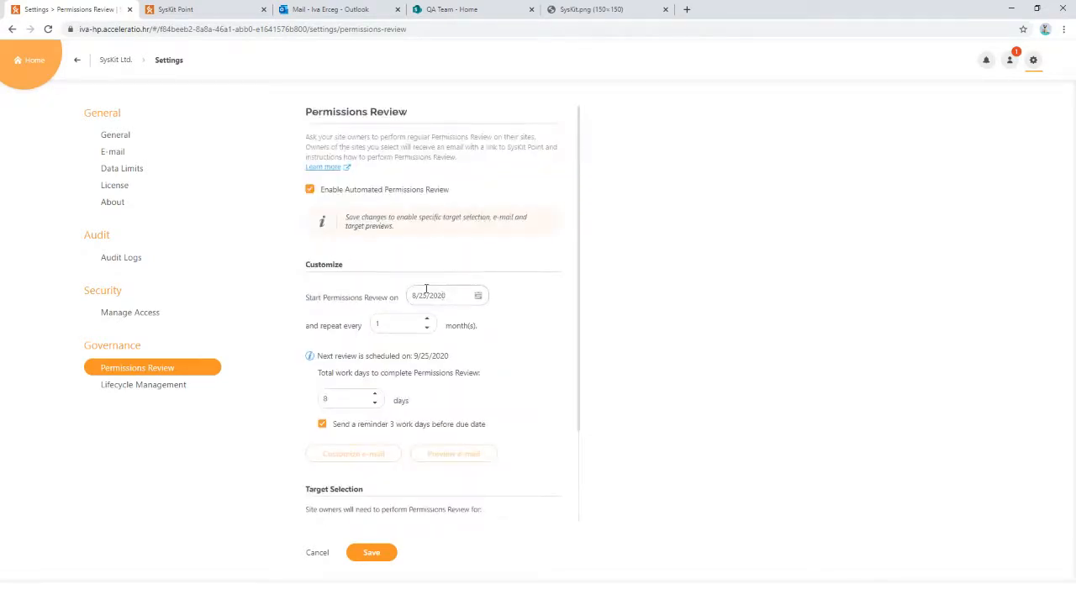
Schedule the Permissions Review to start on 8/28/2020, repeat every 3 months and allow 15 work days, and save the settings.
{"action": "left_click", "coordinate": [480, 301]}
{"action": "left_click", "coordinate": [524, 446]}
{"action": "left_click", "coordinate": [475, 299]}
{"action": "left_click", "coordinate": [548, 445]}
{"action": "left_click", "coordinate": [392, 318]}
{"action": "left_click", "coordinate": [521, 370]}
{"action": "scroll", "coordinate": [347, 339], "scroll_direction": "down", "scroll_amount": 2}
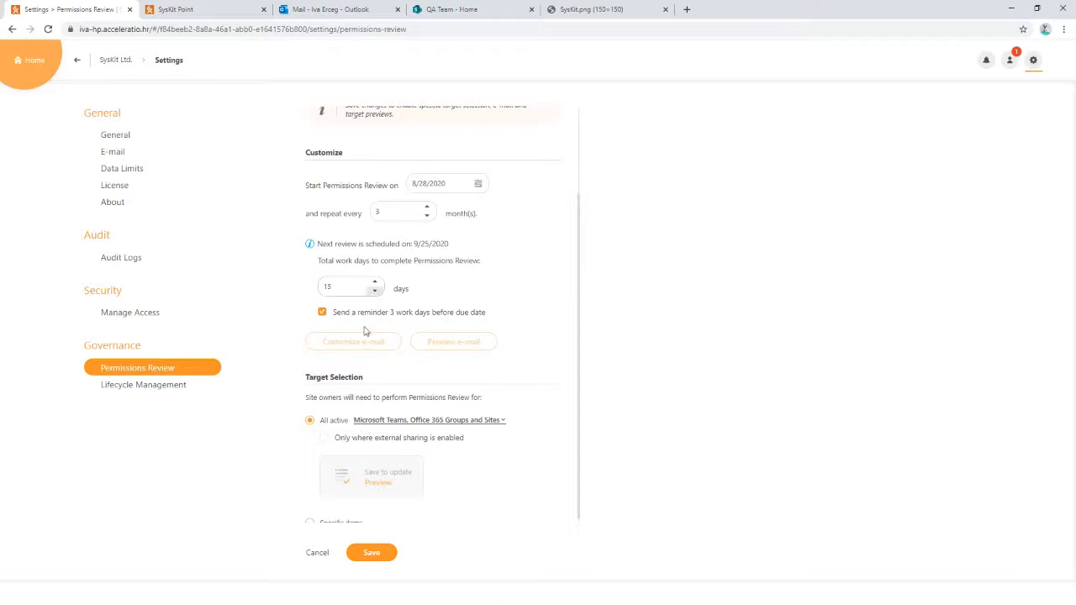
{"action": "left_click", "coordinate": [371, 552]}
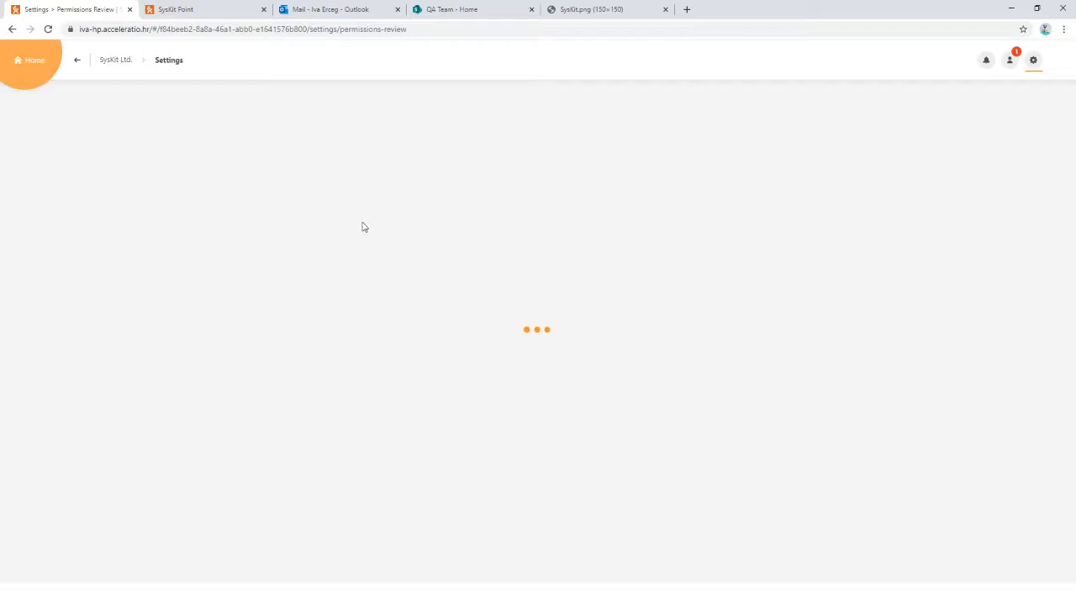
Examine the Permissions Review e-mail's subject, logo, banner image and custom message options, and leave them without changes.
{"action": "scroll", "coordinate": [424, 295], "scroll_direction": "down", "scroll_amount": 2}
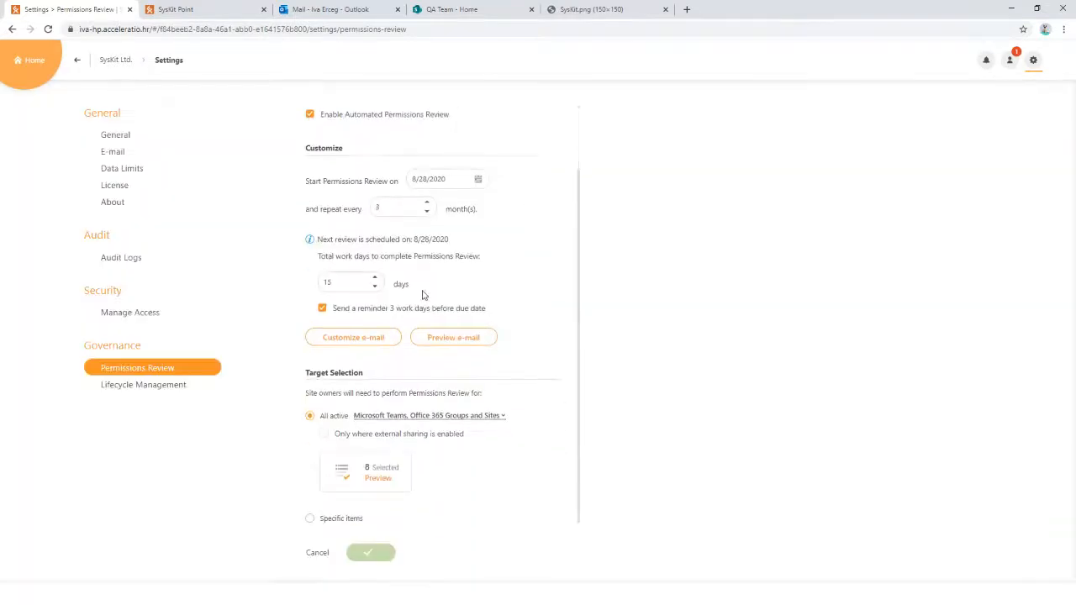
{"action": "left_click", "coordinate": [362, 343]}
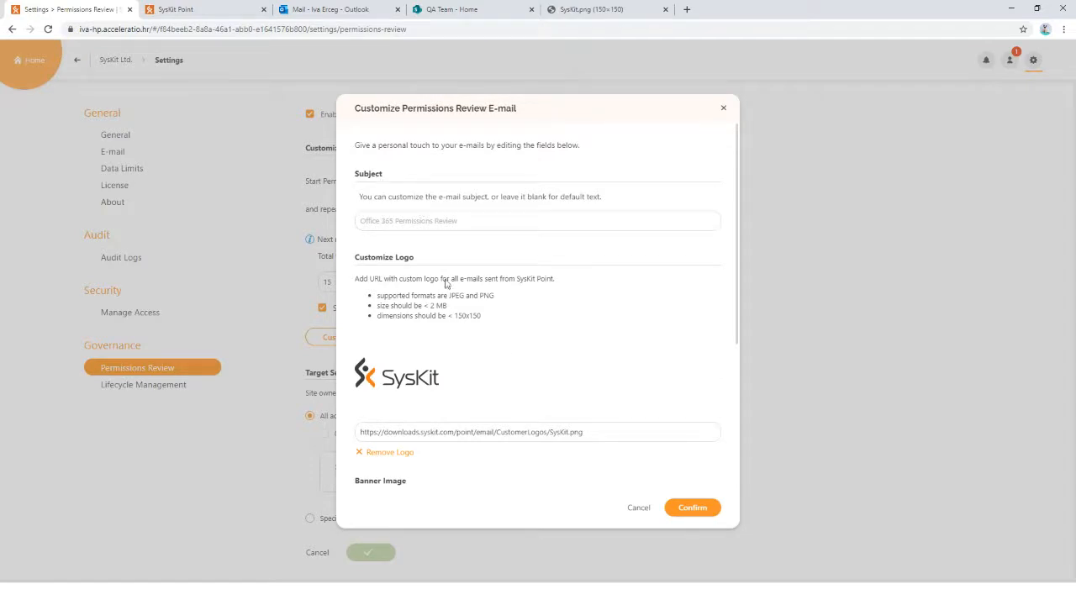
{"action": "scroll", "coordinate": [406, 303], "scroll_direction": "down", "scroll_amount": 3}
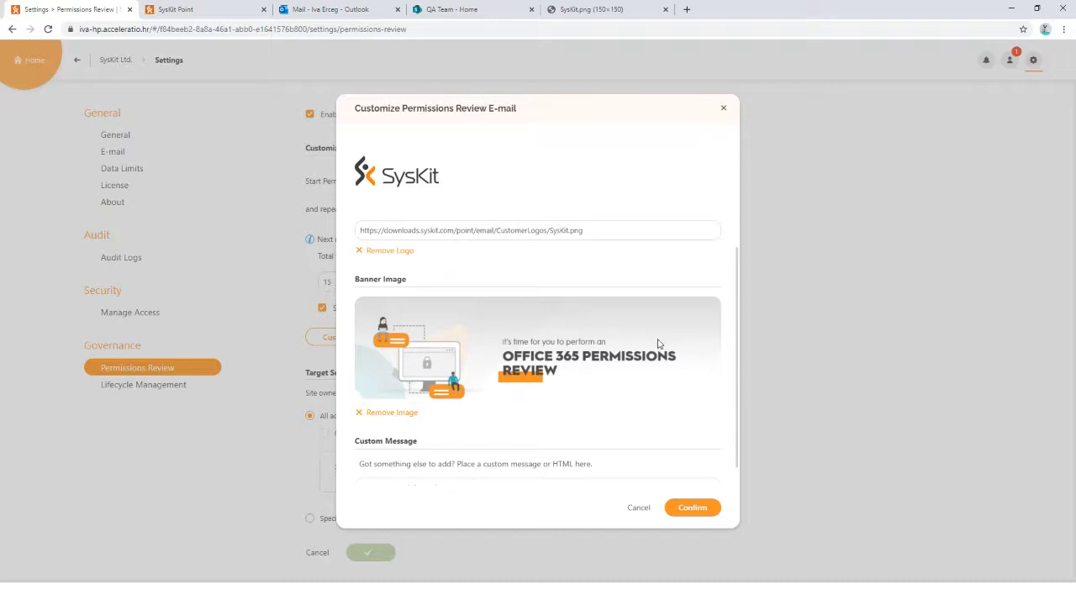
{"action": "scroll", "coordinate": [383, 460], "scroll_direction": "down", "scroll_amount": 1}
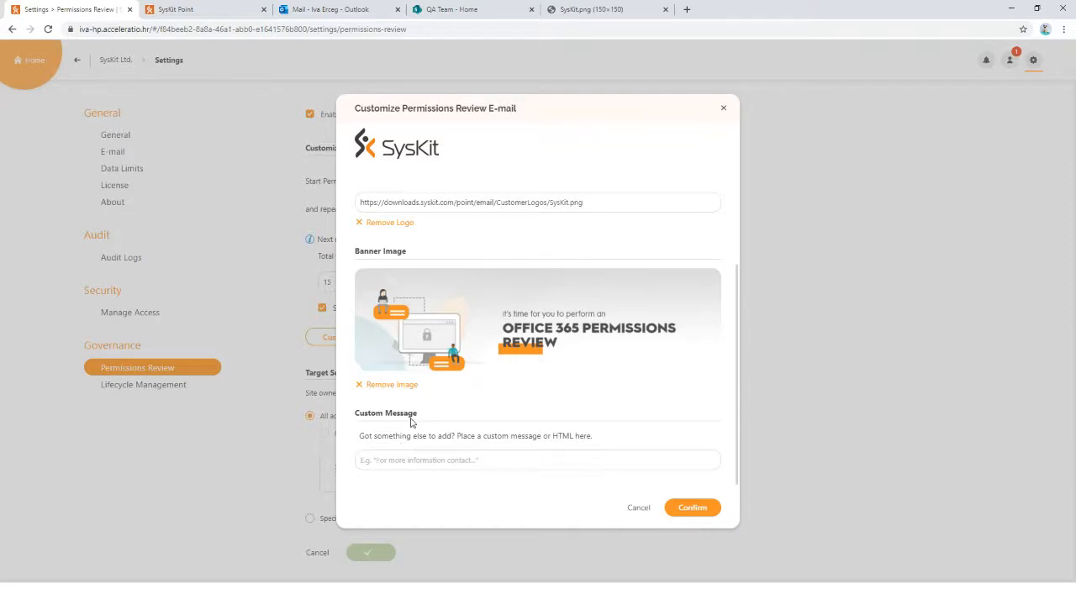
{"action": "left_click", "coordinate": [636, 509]}
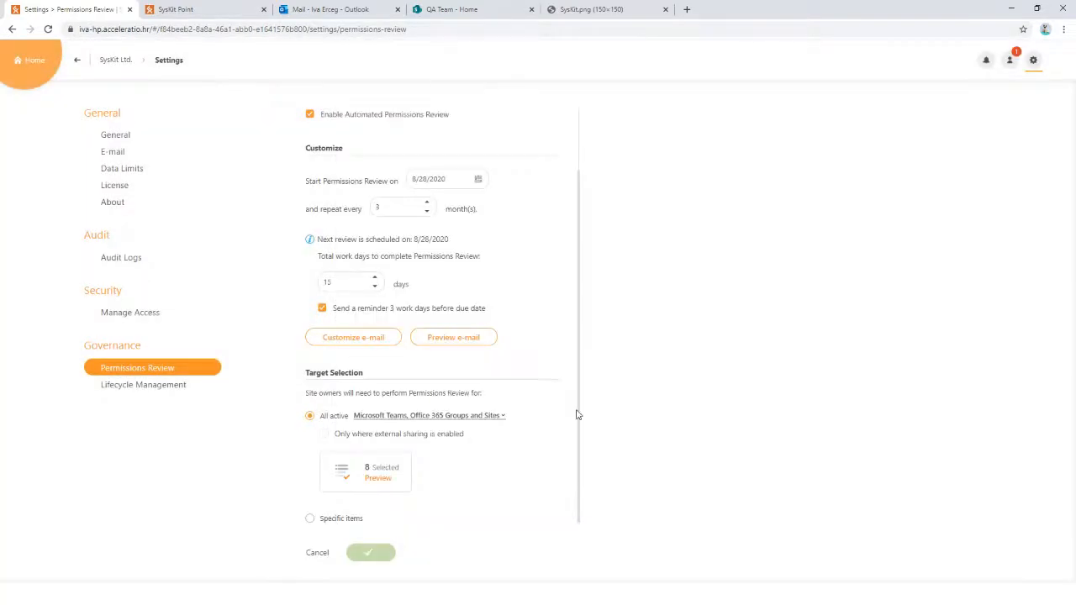
Preview the Permissions Review e-mail that site owners receive, reading through to its help links, and close the preview.
{"action": "left_click", "coordinate": [443, 337]}
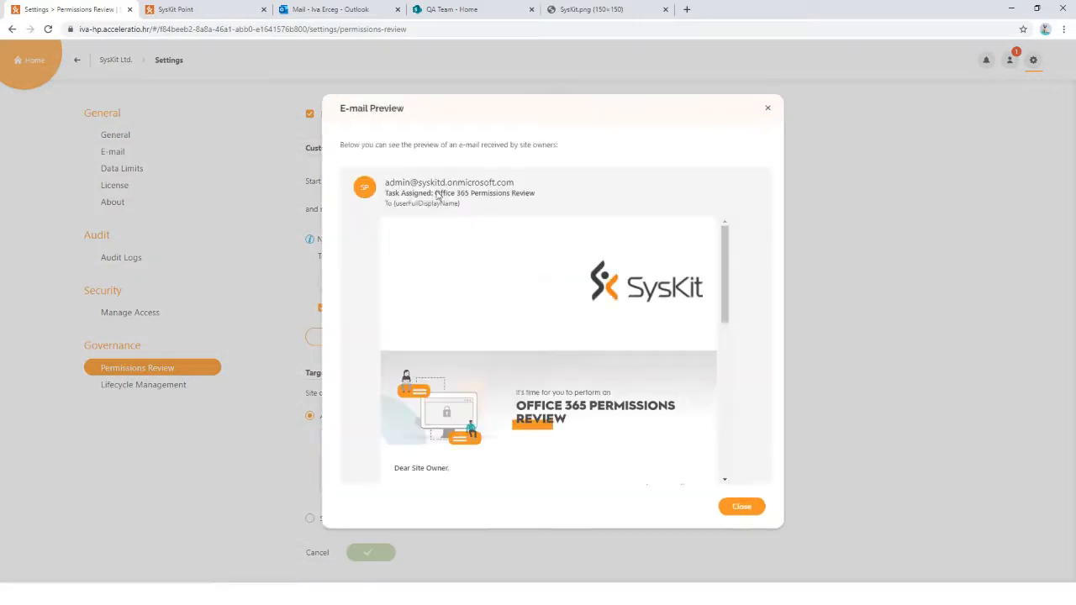
{"action": "scroll", "coordinate": [565, 265], "scroll_direction": "down", "scroll_amount": 5}
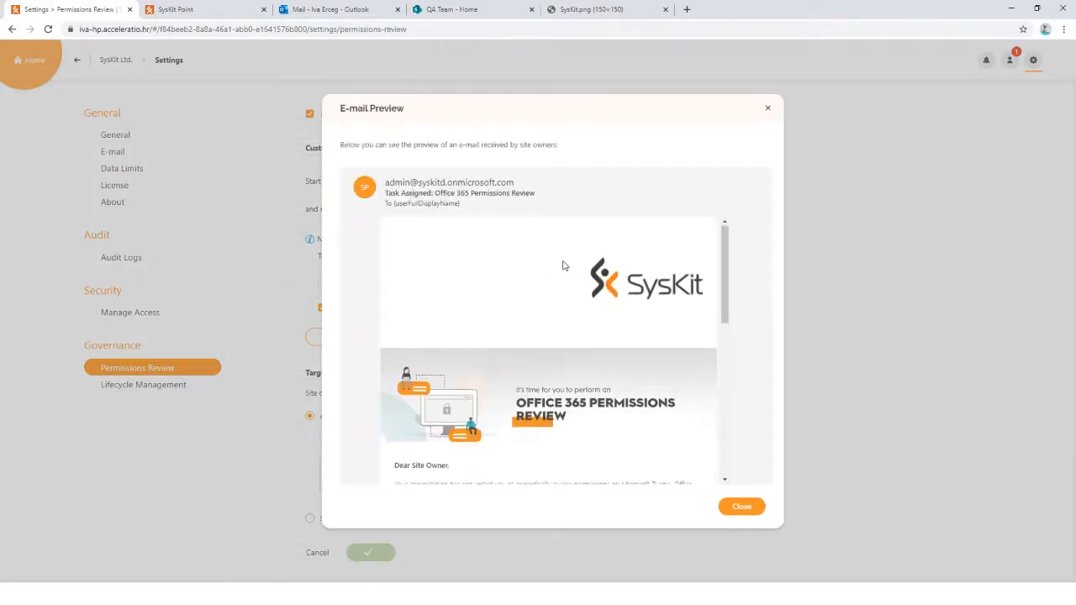
{"action": "scroll", "coordinate": [565, 266], "scroll_direction": "down", "scroll_amount": 2}
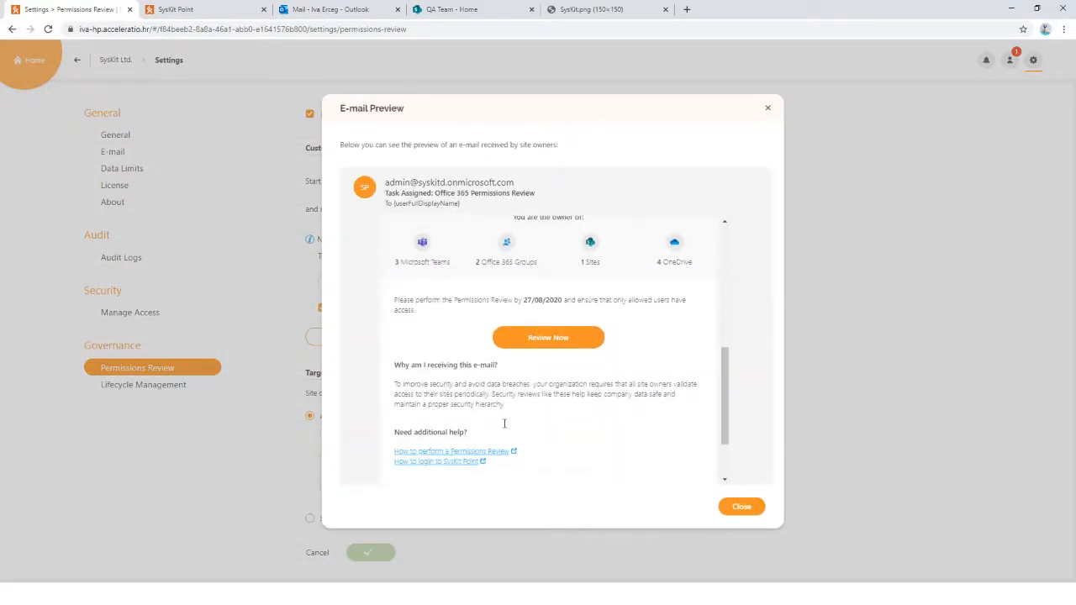
{"action": "left_click", "coordinate": [740, 507]}
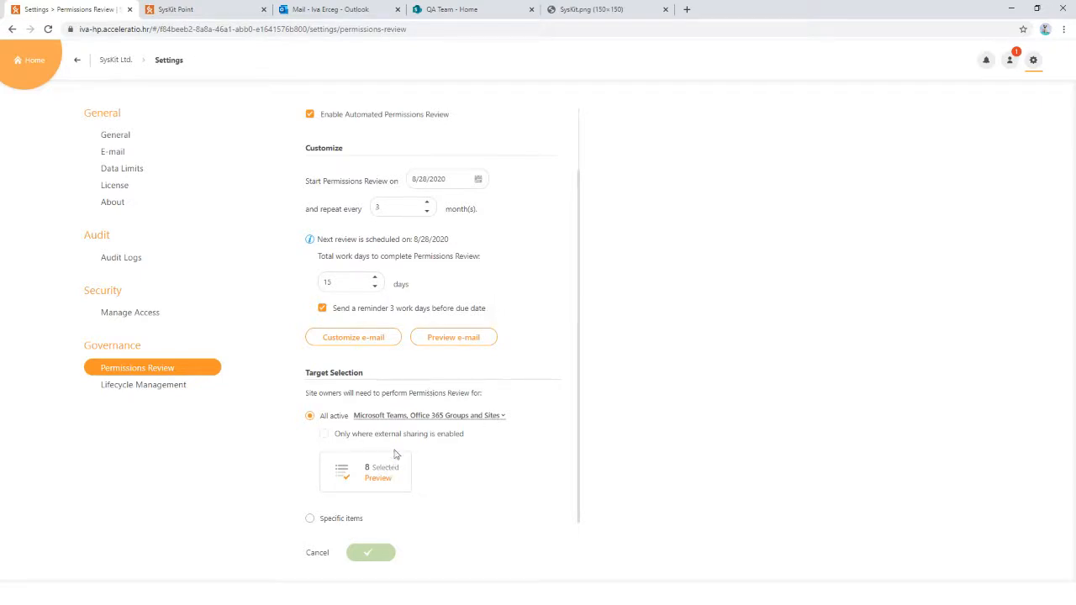
View which workspace types can be included in the Permissions Review's target selection.
{"action": "left_click", "coordinate": [453, 419]}
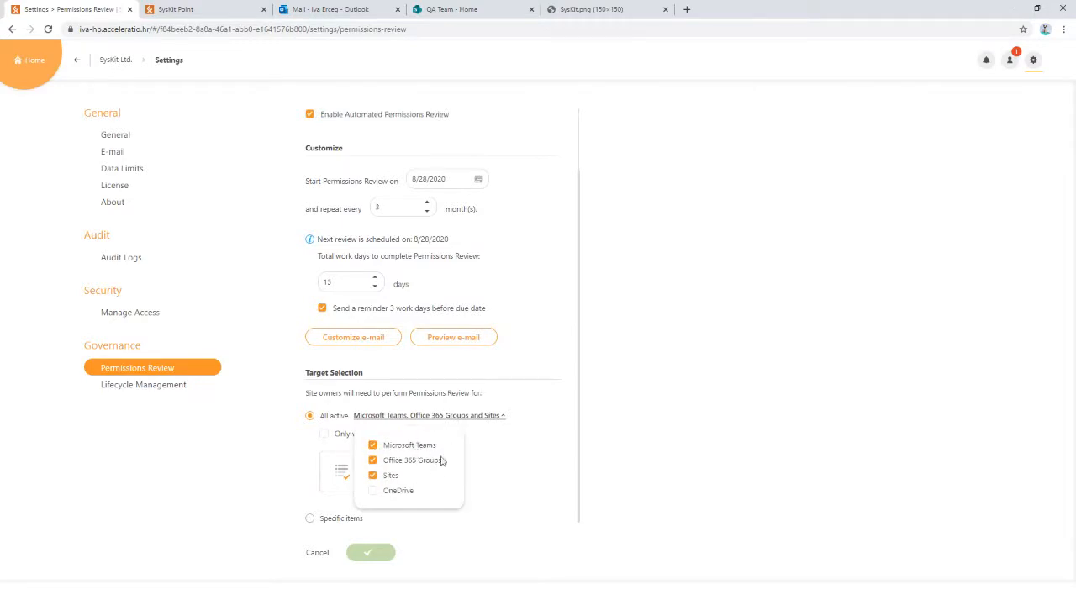
{"action": "left_click", "coordinate": [524, 492]}
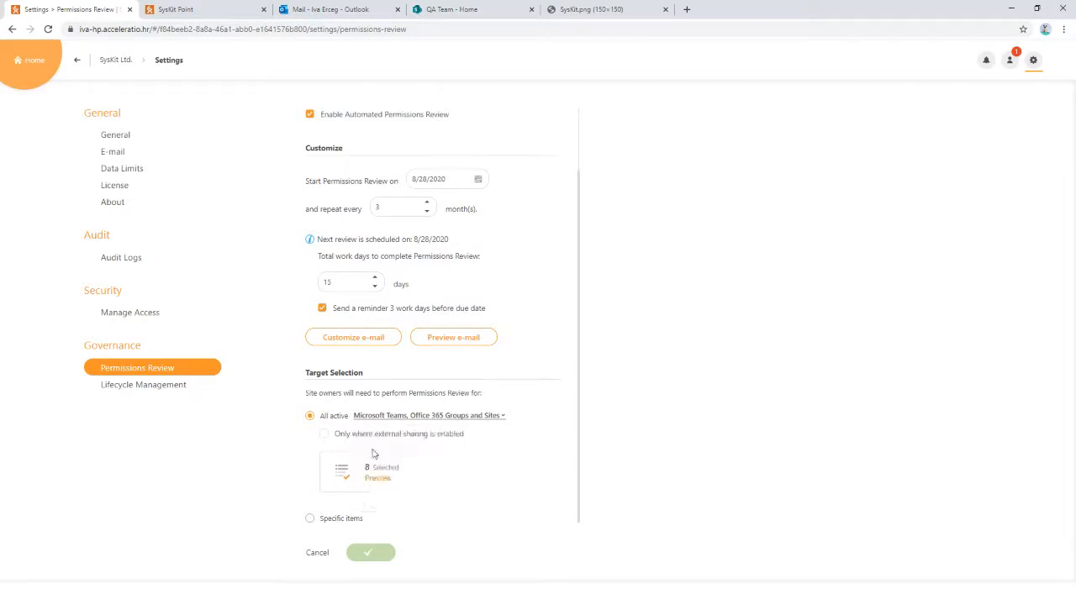
Preview the workspaces and owners targeted by the Permissions Review, including the actions available for an Administration site administrator, and return to the home page.
{"action": "left_click", "coordinate": [363, 478]}
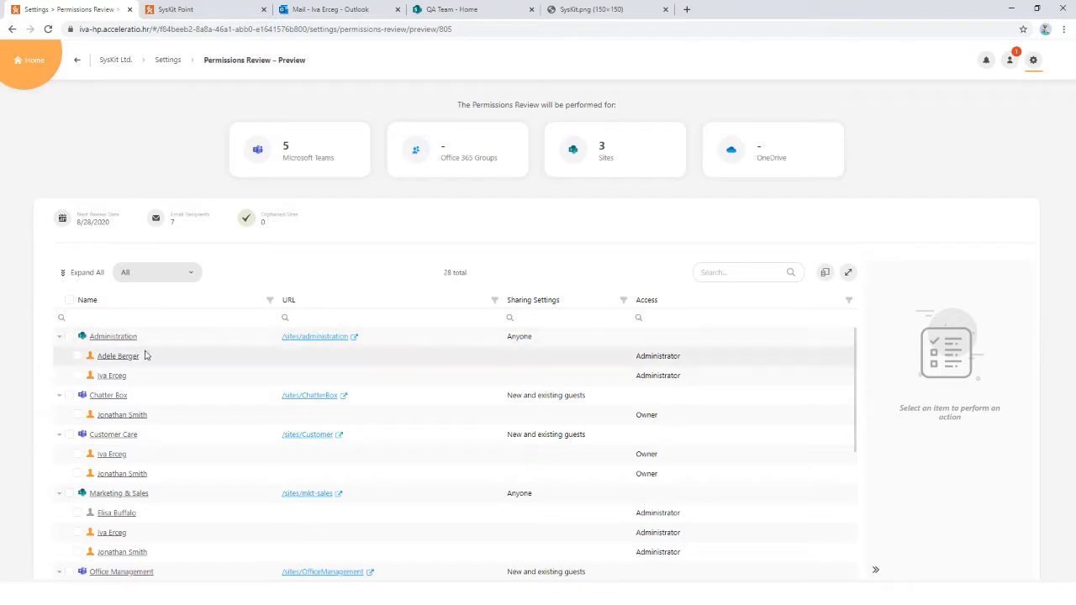
{"action": "scroll", "coordinate": [162, 391], "scroll_direction": "down", "scroll_amount": 3}
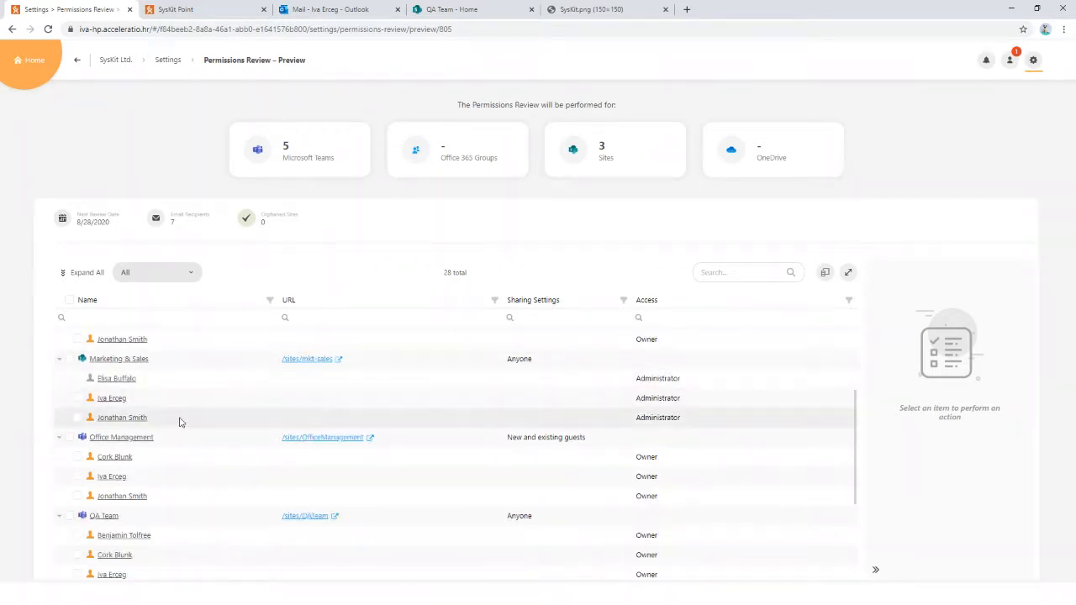
{"action": "scroll", "coordinate": [183, 412], "scroll_direction": "up", "scroll_amount": 3}
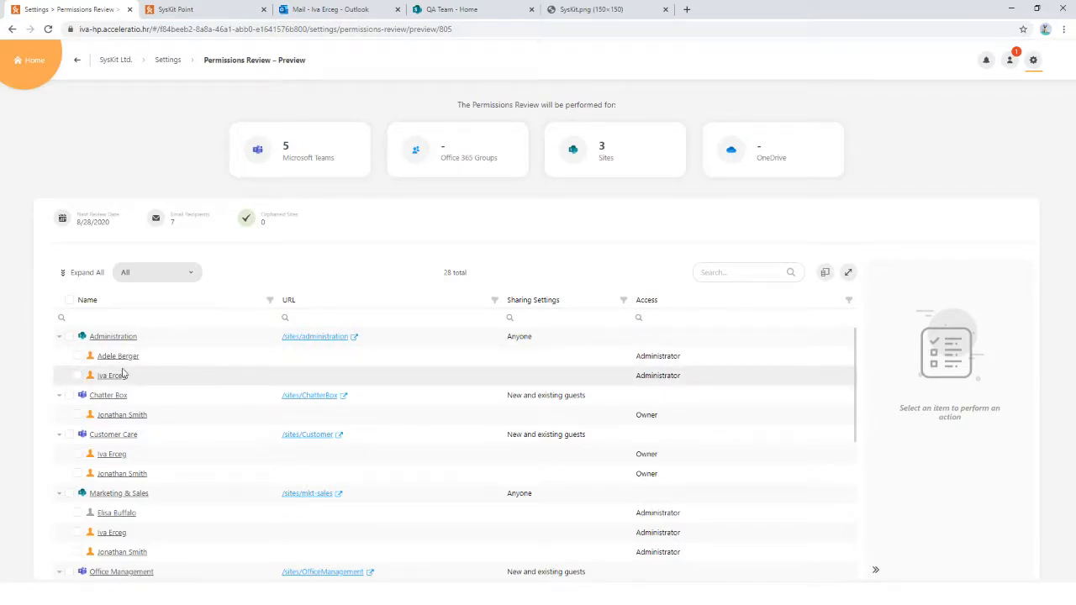
{"action": "left_click", "coordinate": [79, 358]}
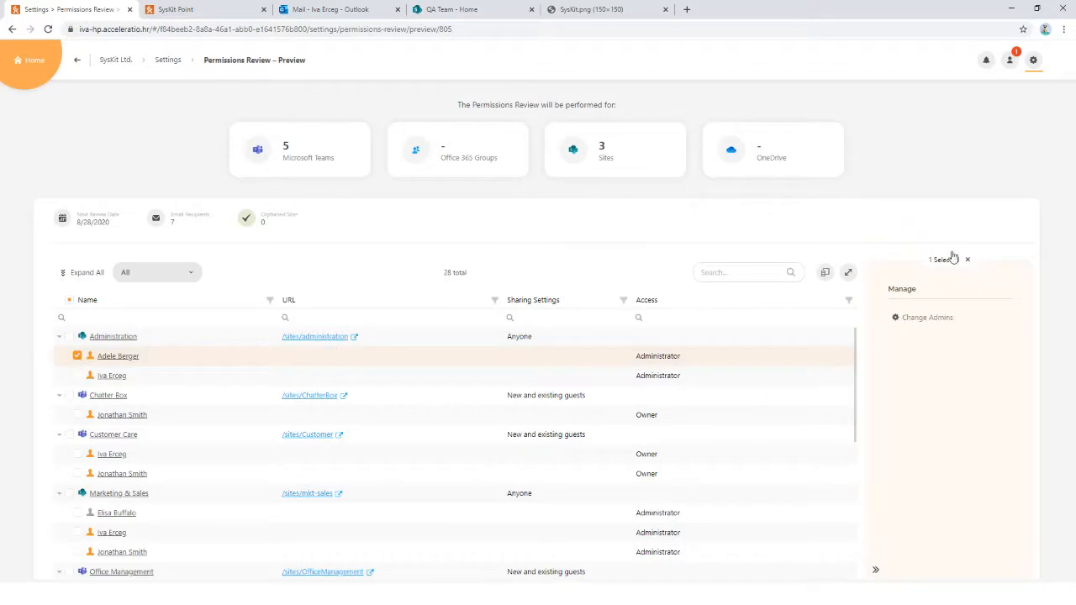
{"action": "left_click", "coordinate": [77, 356]}
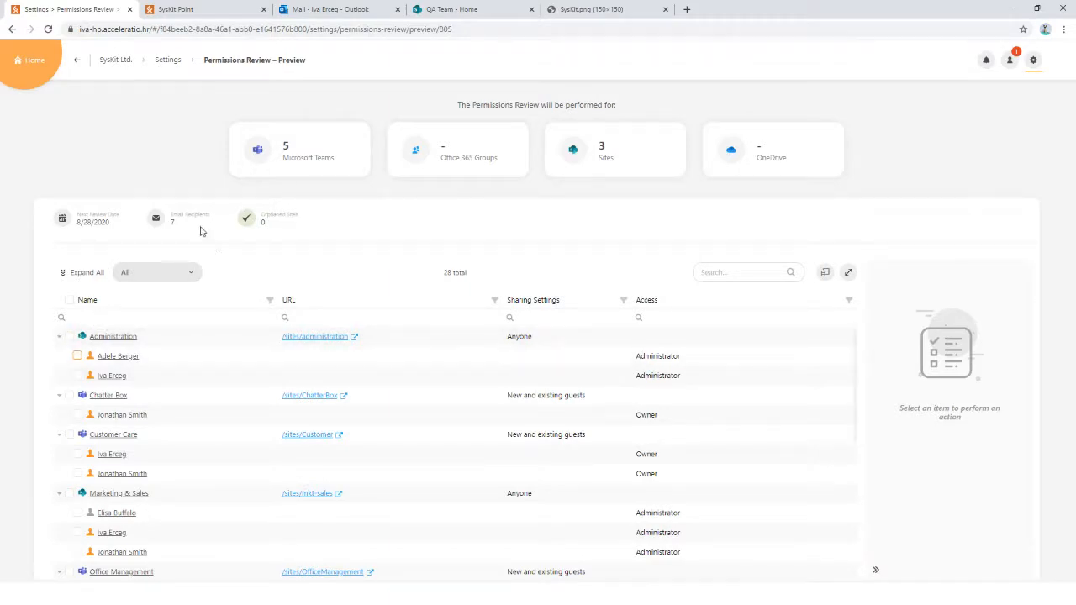
{"action": "left_click", "coordinate": [78, 63]}
{"action": "scroll", "coordinate": [548, 411], "scroll_direction": "down", "scroll_amount": 2}
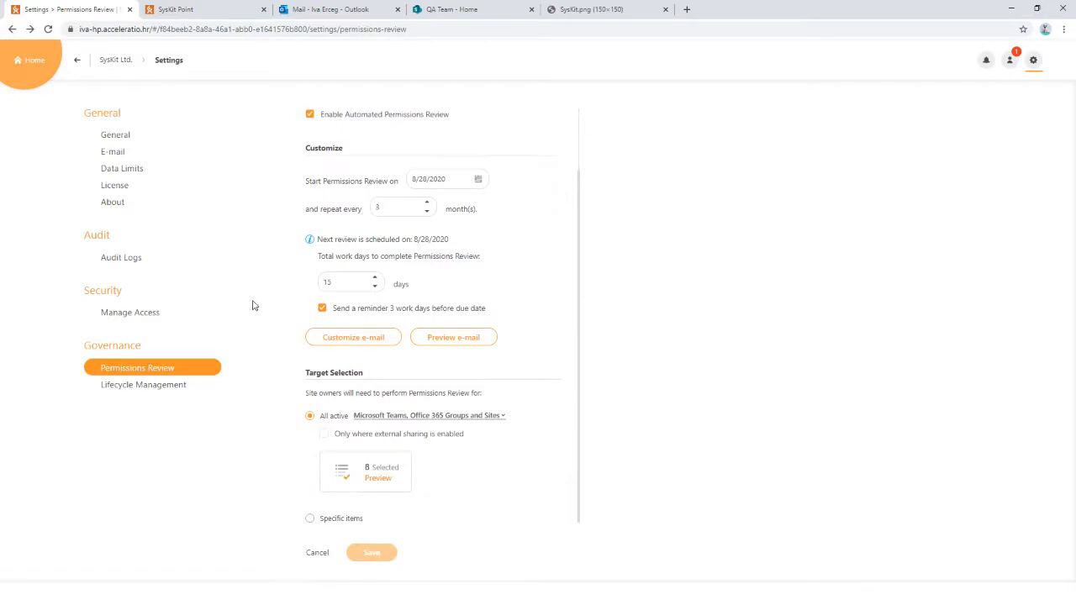
{"action": "left_click", "coordinate": [115, 62]}
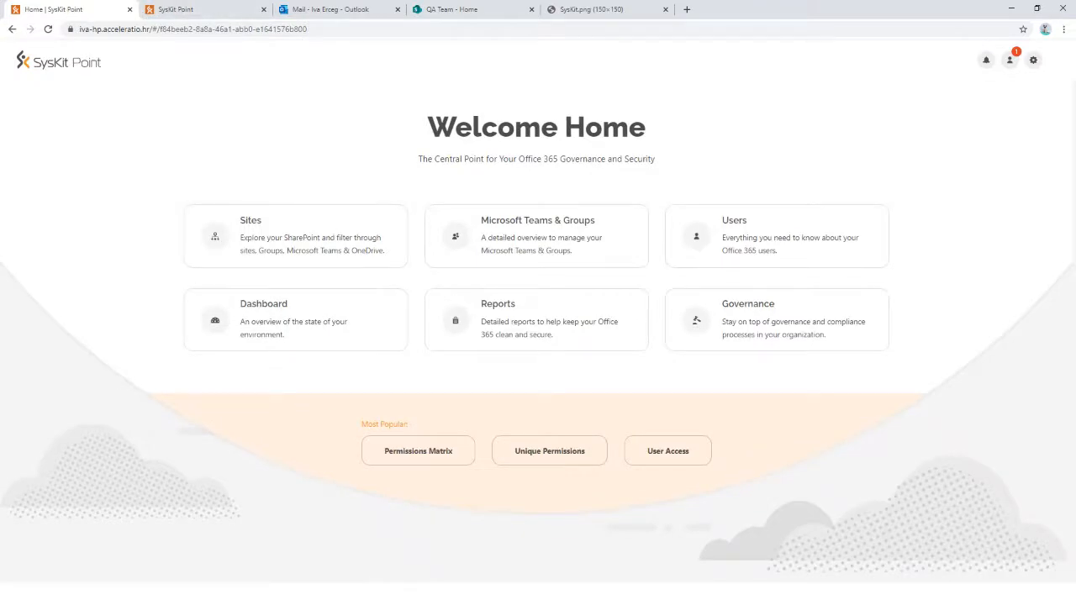
Switch to the site owner's Outlook mailbox, read the Office 365 Permissions Review e-mail and open the review from it.
{"action": "key", "text": "alt+Tab"}
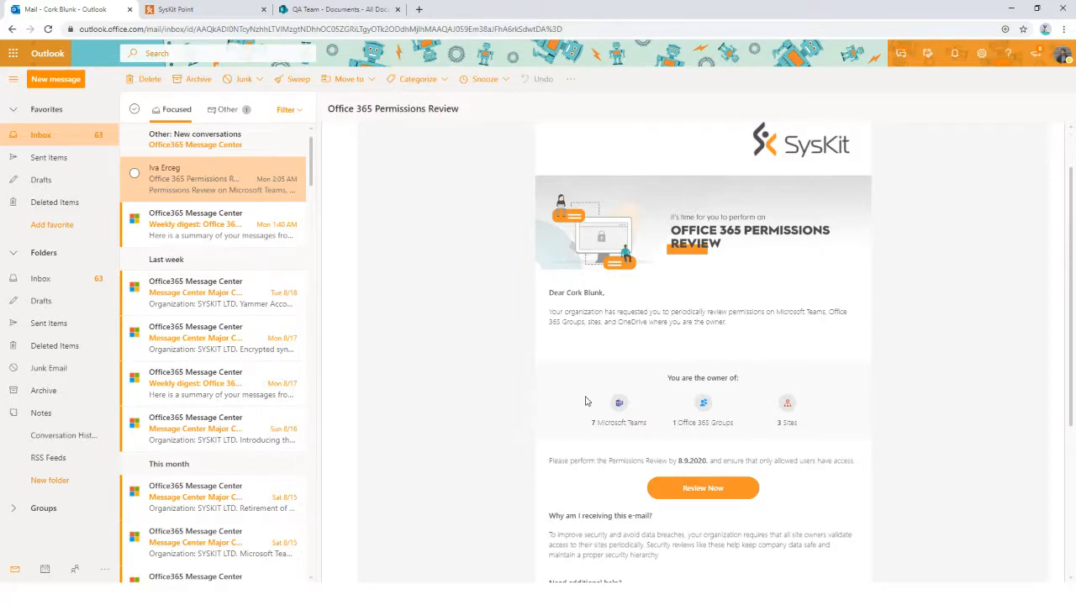
{"action": "scroll", "coordinate": [529, 495], "scroll_direction": "down", "scroll_amount": 2}
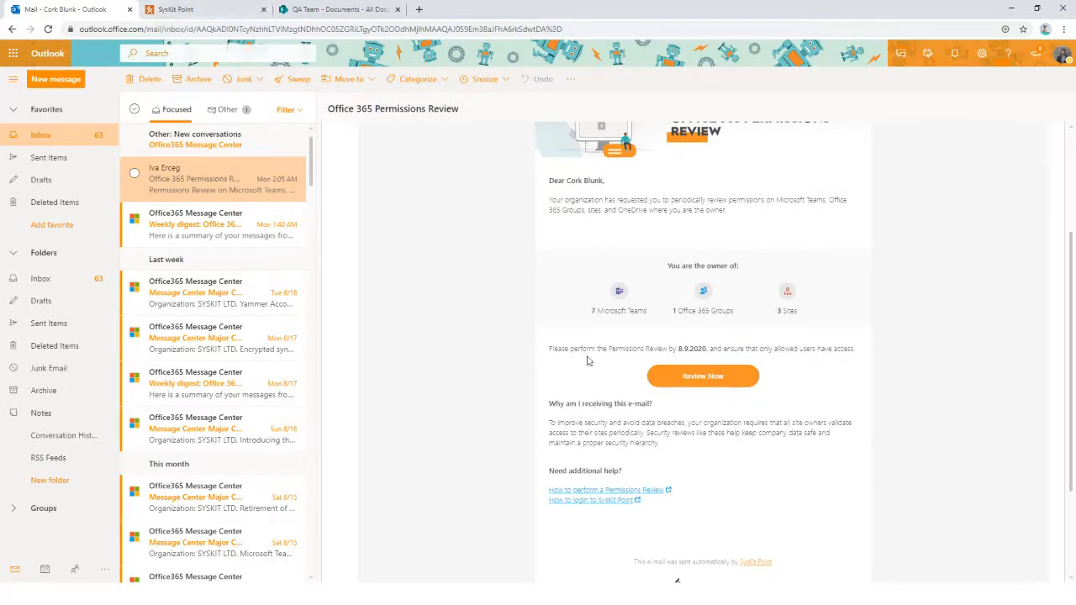
{"action": "left_click", "coordinate": [723, 380]}
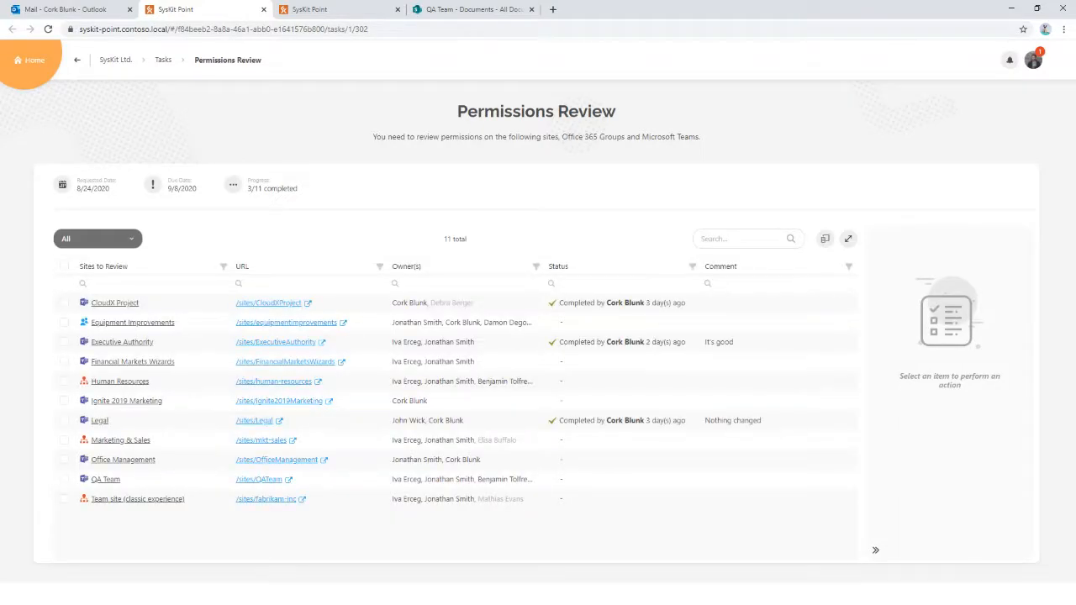
Examine the Permissions Review task list, including the account's task summary, each site's owners and status, and the completion filter options.
{"action": "left_click", "coordinate": [1037, 62]}
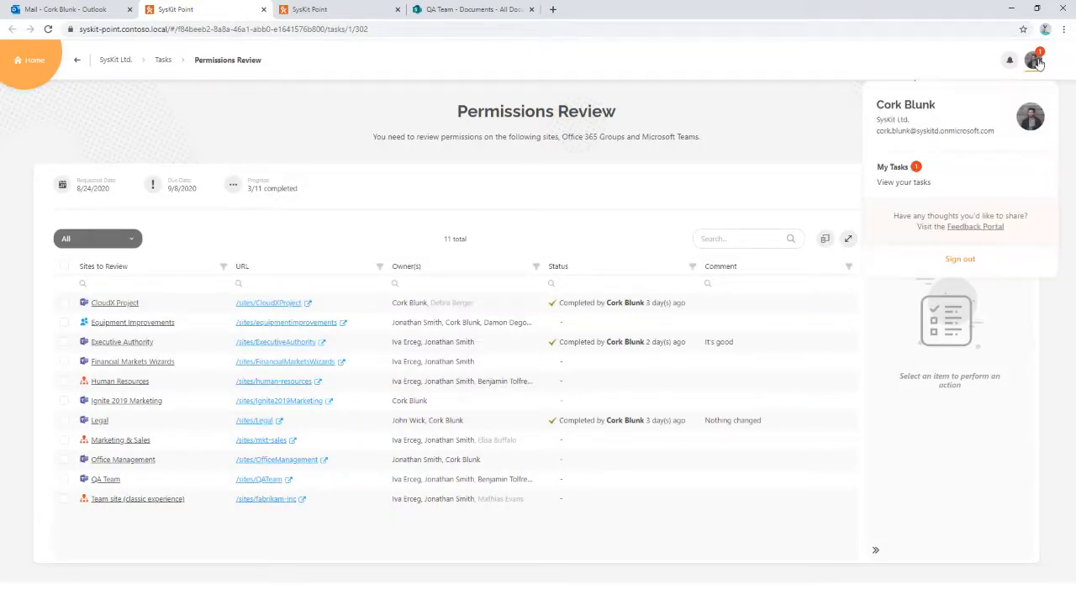
{"action": "left_click", "coordinate": [731, 117]}
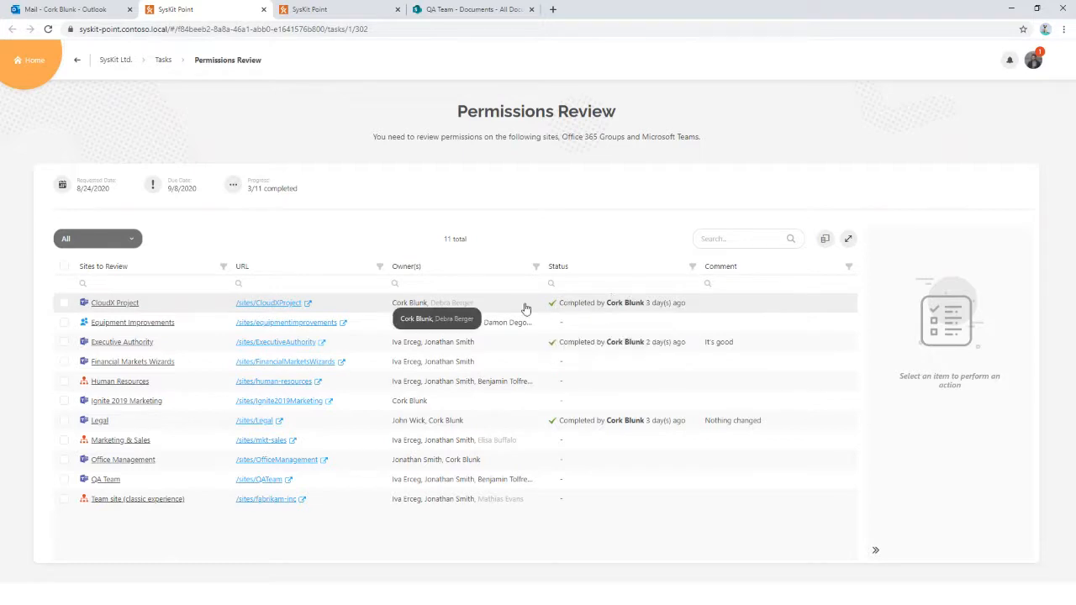
{"action": "left_click", "coordinate": [83, 283]}
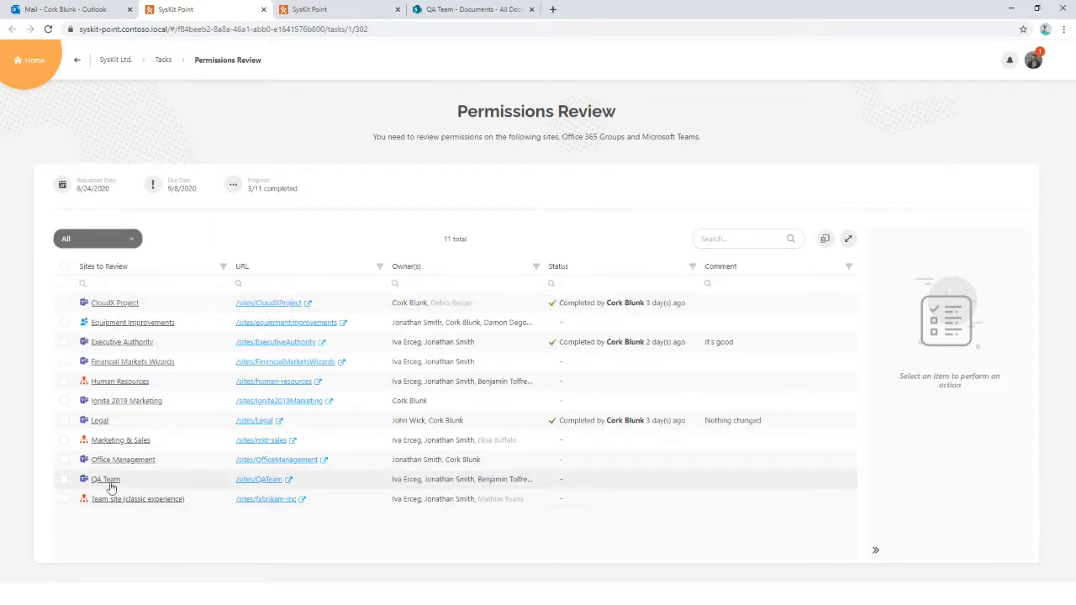
{"action": "left_click", "coordinate": [126, 240]}
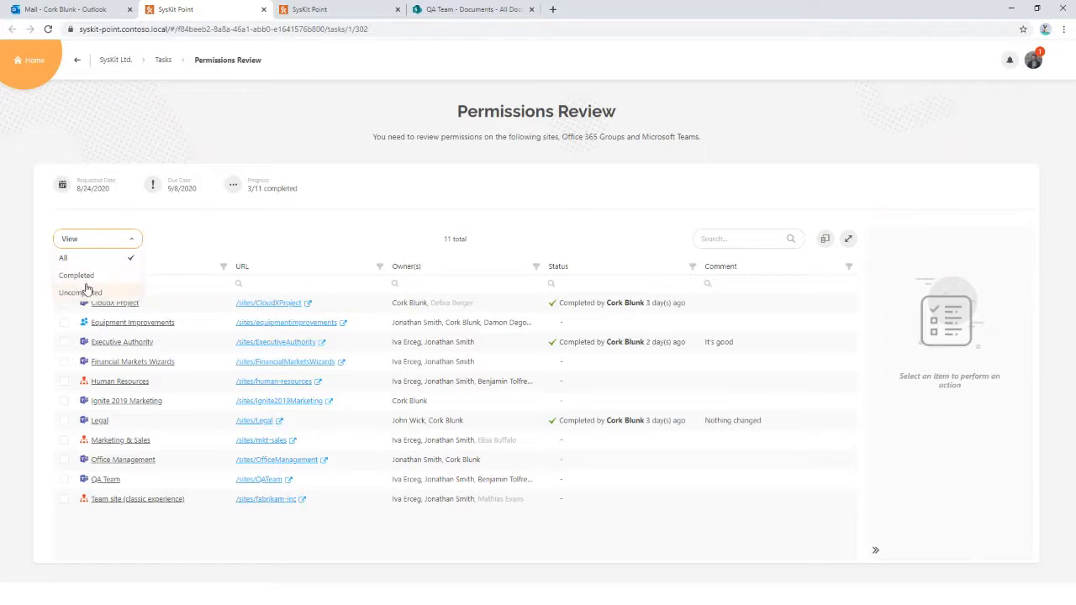
{"action": "left_click", "coordinate": [217, 230]}
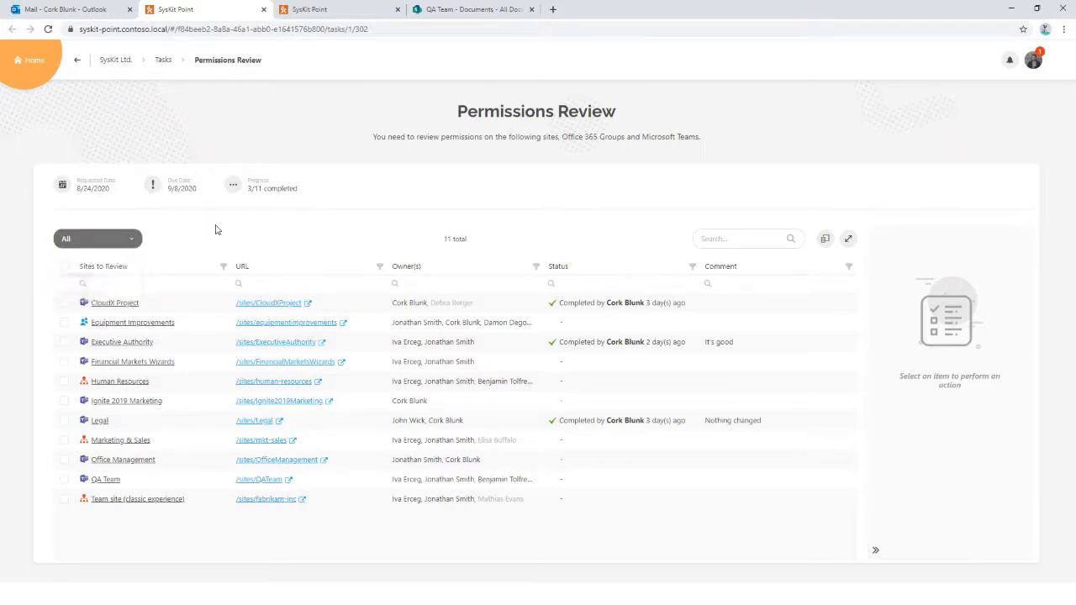
Open the QA Team review and remove the third listed owner from the team's owners.
{"action": "left_click", "coordinate": [106, 481]}
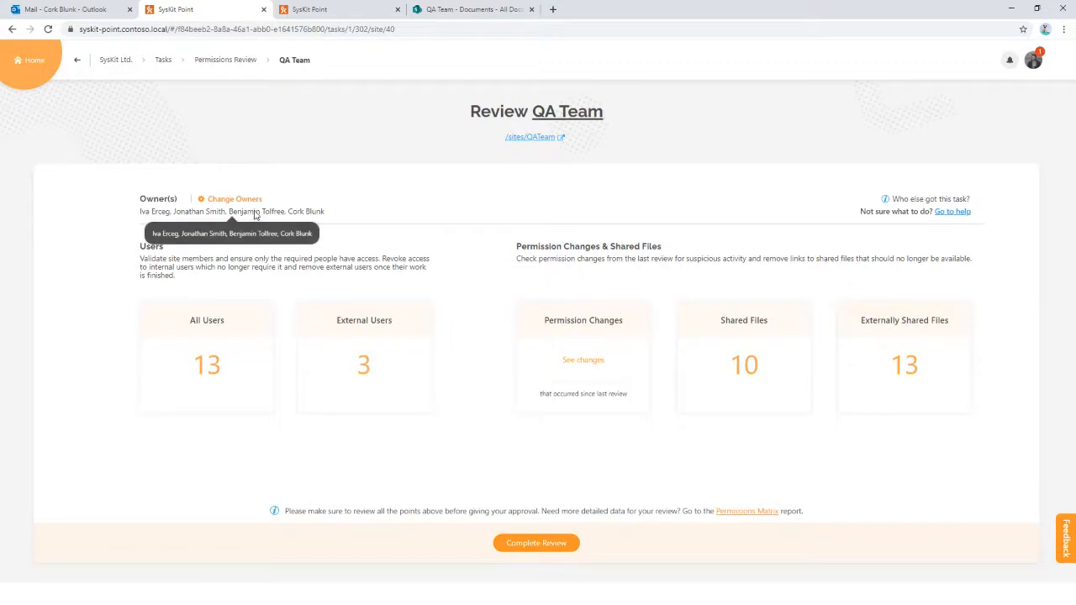
{"action": "left_click", "coordinate": [242, 201]}
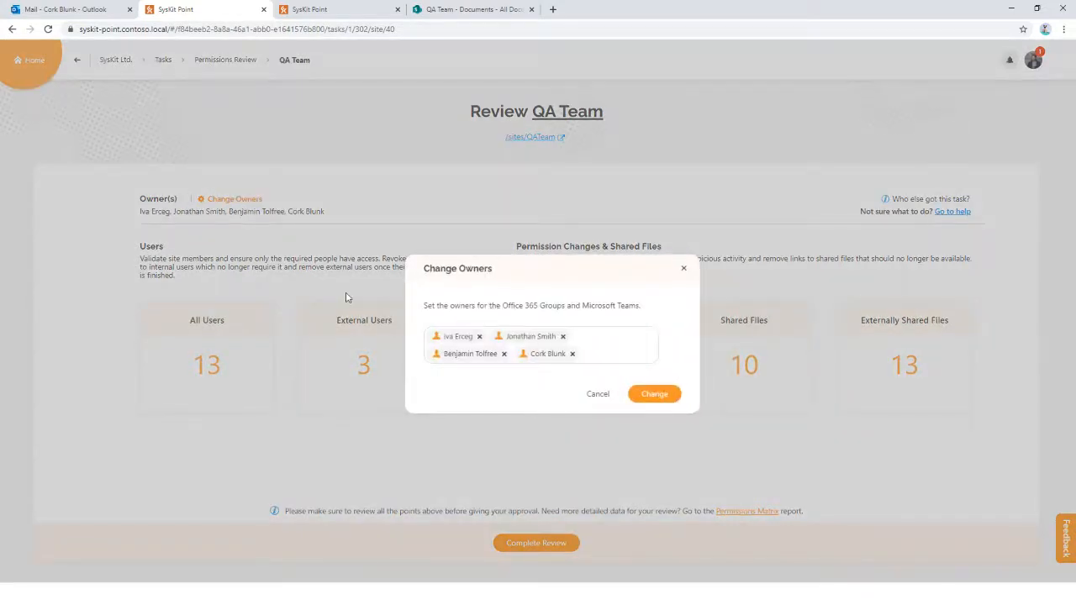
{"action": "left_click", "coordinate": [504, 354]}
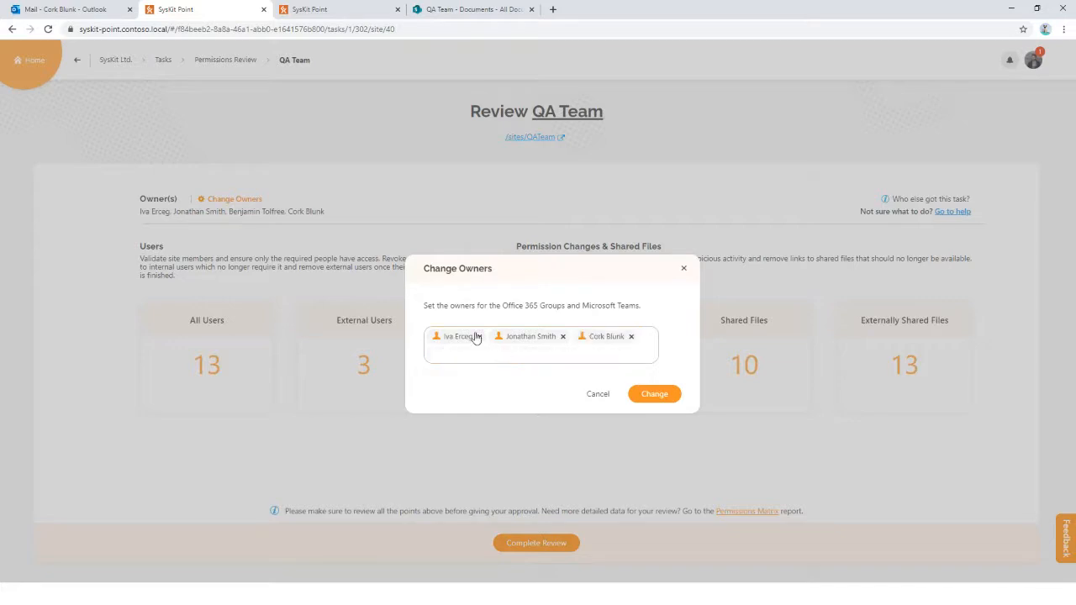
{"action": "left_click", "coordinate": [677, 392]}
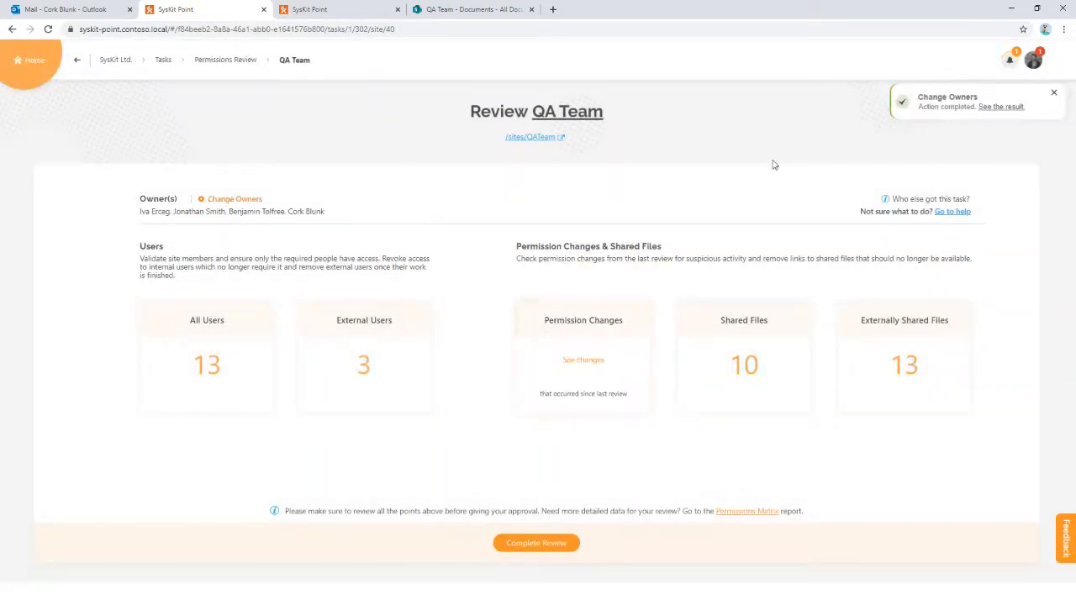
{"action": "left_click", "coordinate": [992, 115]}
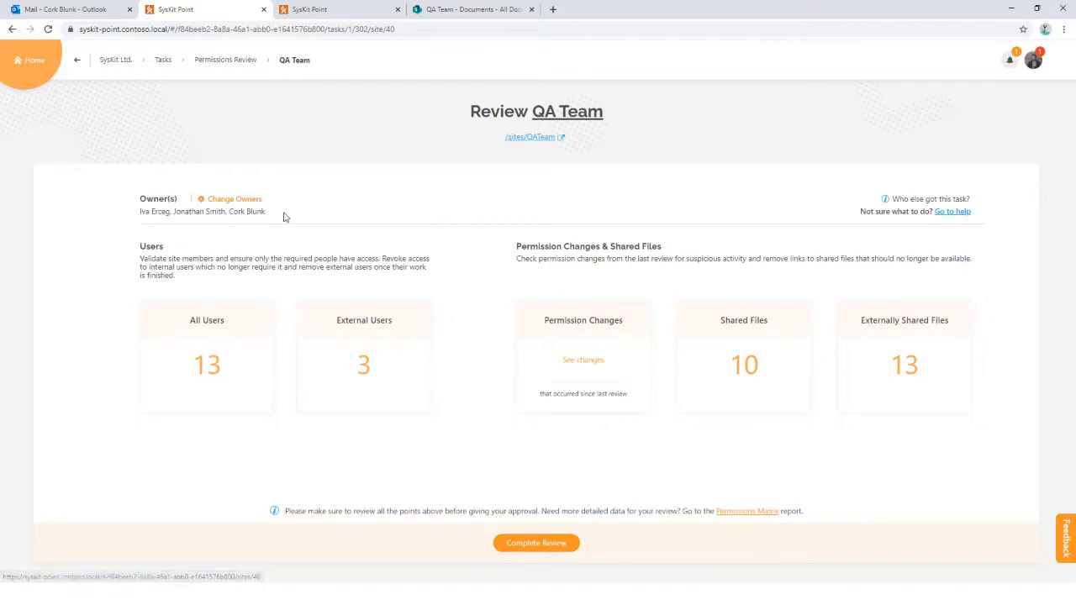
List all QA Team users, read the fully expanded User Access report for the last listed user, and return to the list.
{"action": "left_click", "coordinate": [226, 343]}
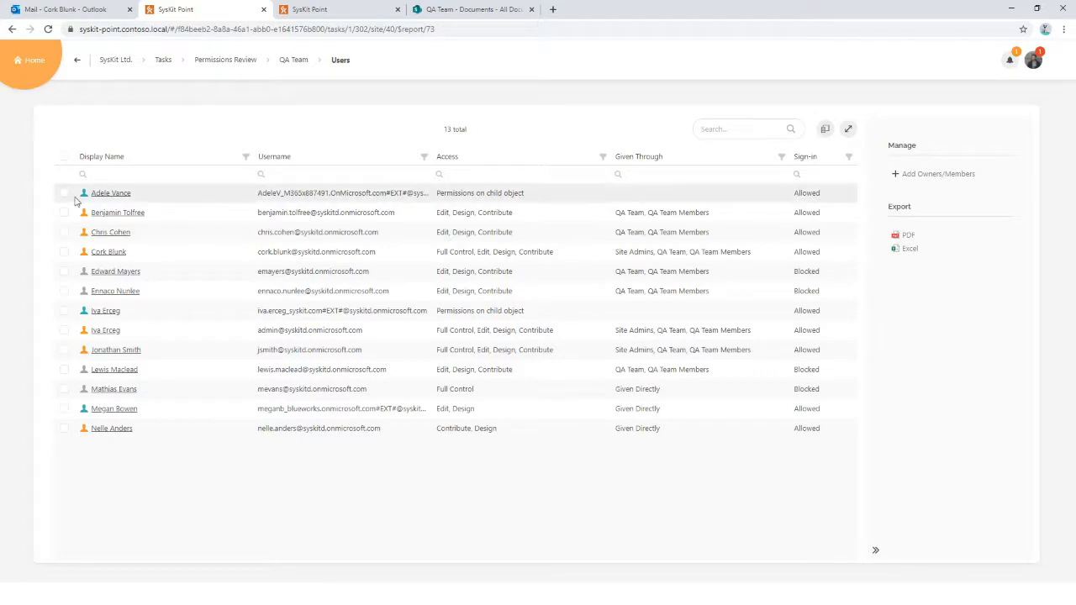
{"action": "mouse_move", "coordinate": [84, 199]}
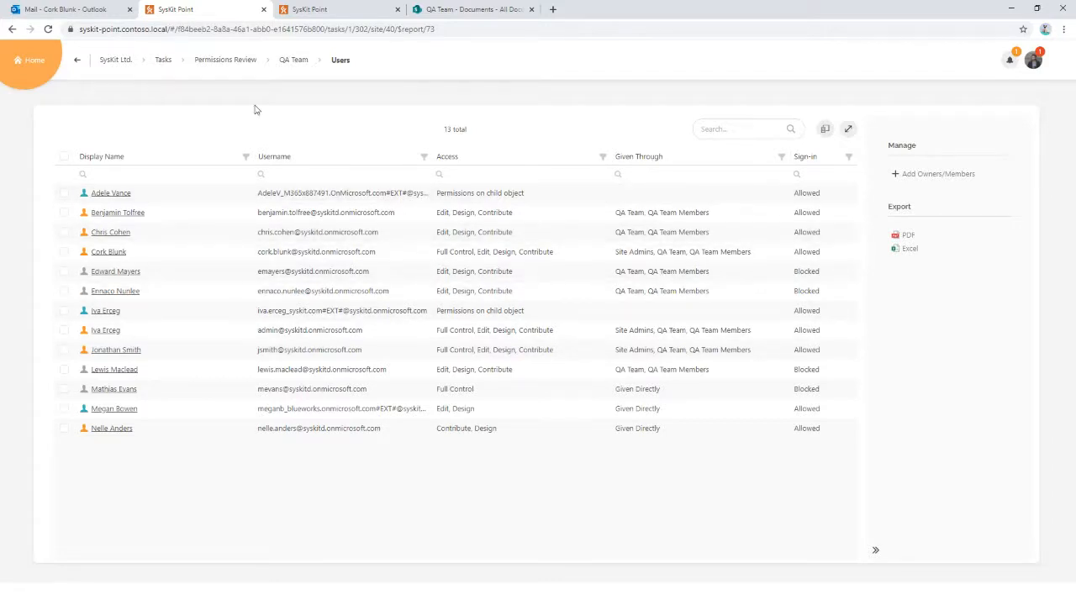
{"action": "left_click", "coordinate": [64, 430]}
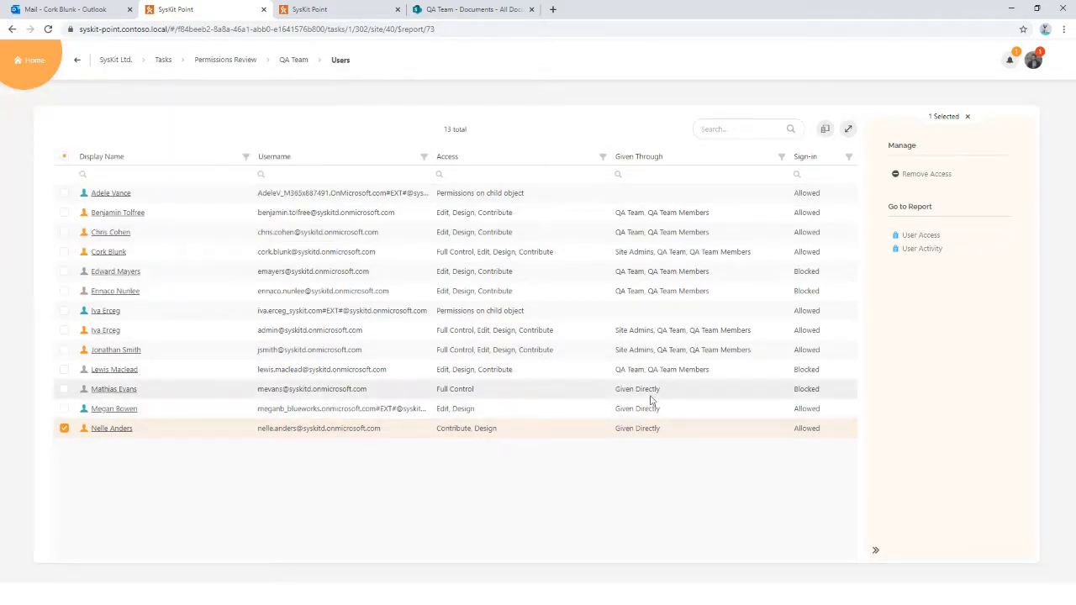
{"action": "left_click", "coordinate": [922, 237]}
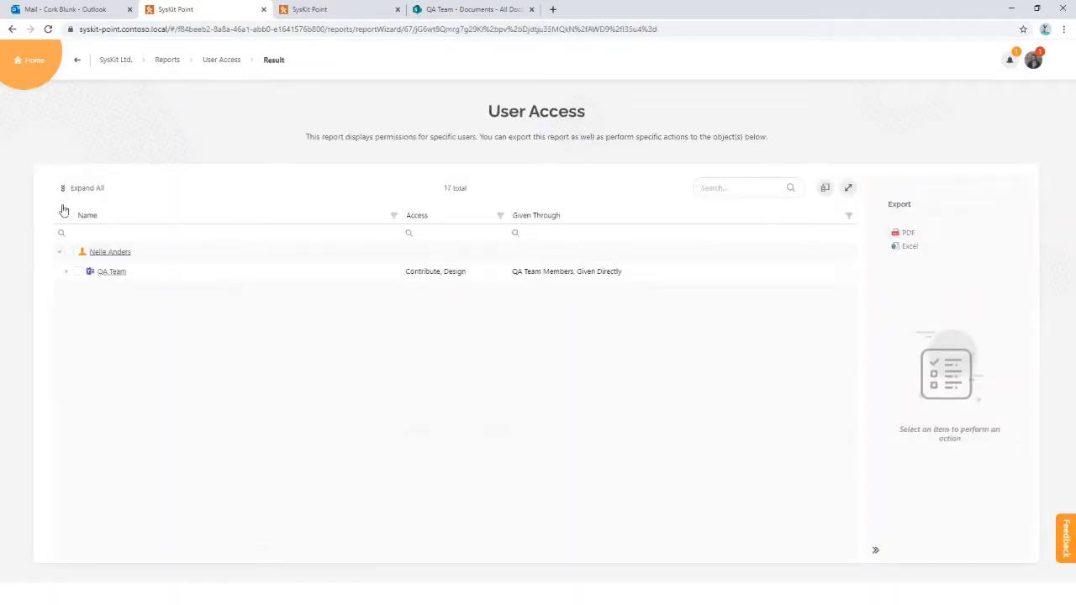
{"action": "left_click", "coordinate": [86, 187]}
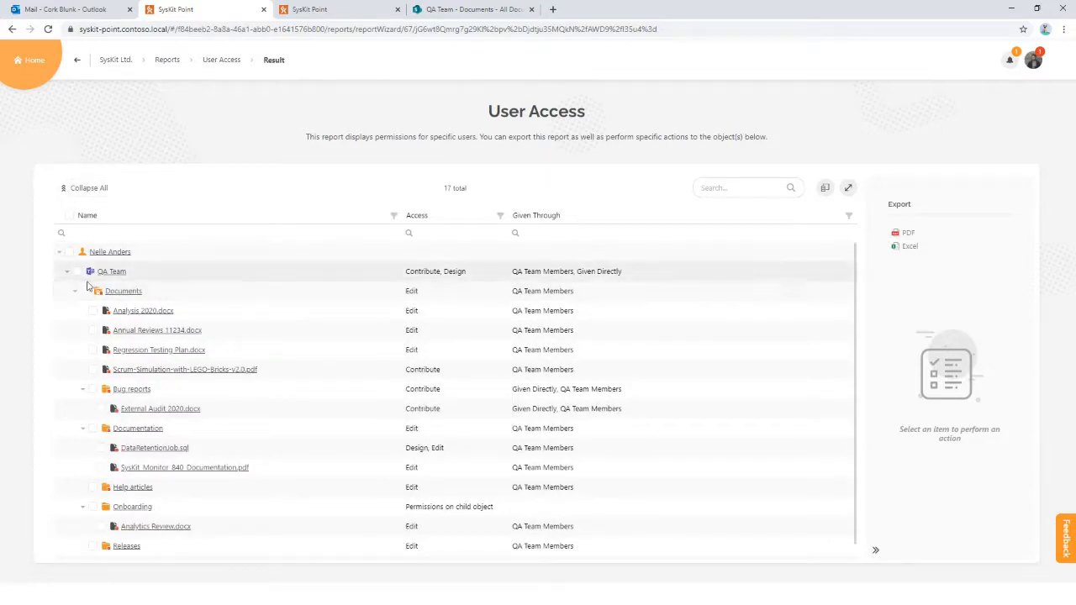
{"action": "scroll", "coordinate": [165, 343], "scroll_direction": "down", "scroll_amount": 1}
{"action": "scroll", "coordinate": [162, 343], "scroll_direction": "up", "scroll_amount": 1}
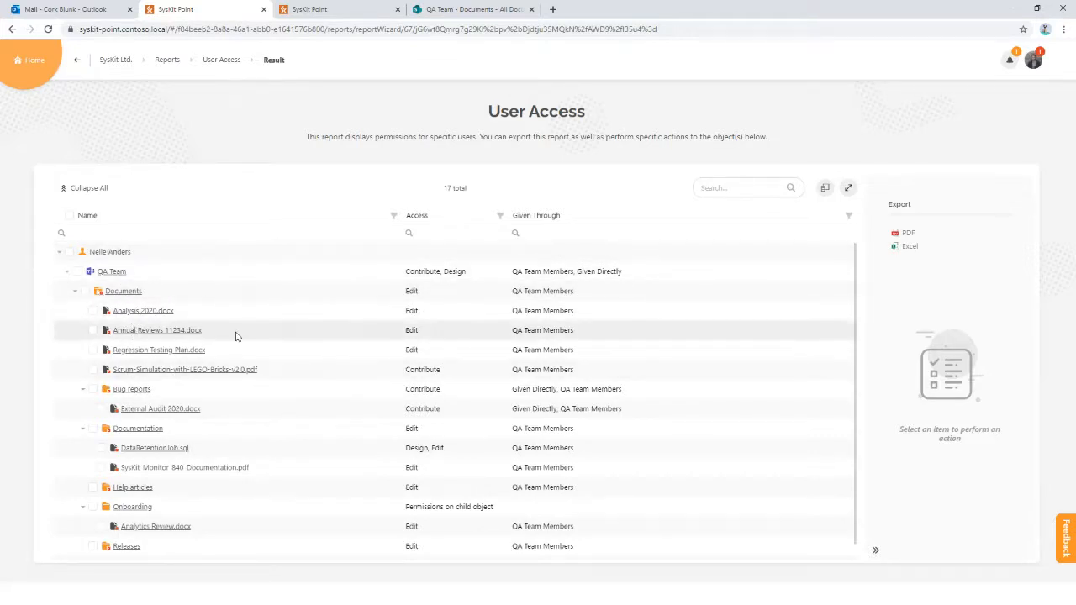
{"action": "left_click", "coordinate": [78, 61]}
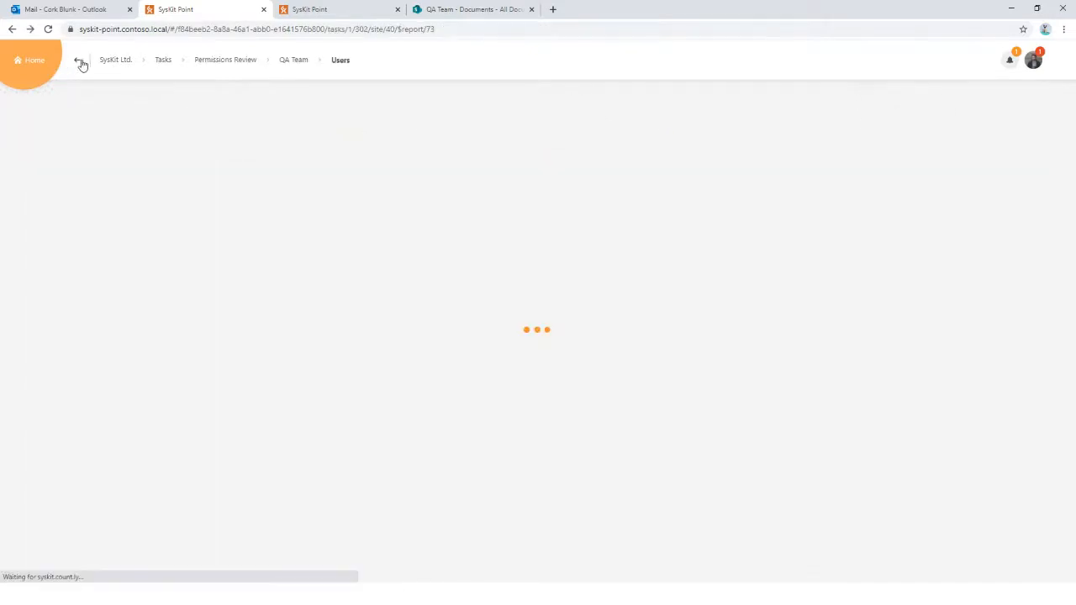
Read the fully expanded User Access report for the first listed external user, and return to the QA Team user list.
{"action": "left_click", "coordinate": [64, 311]}
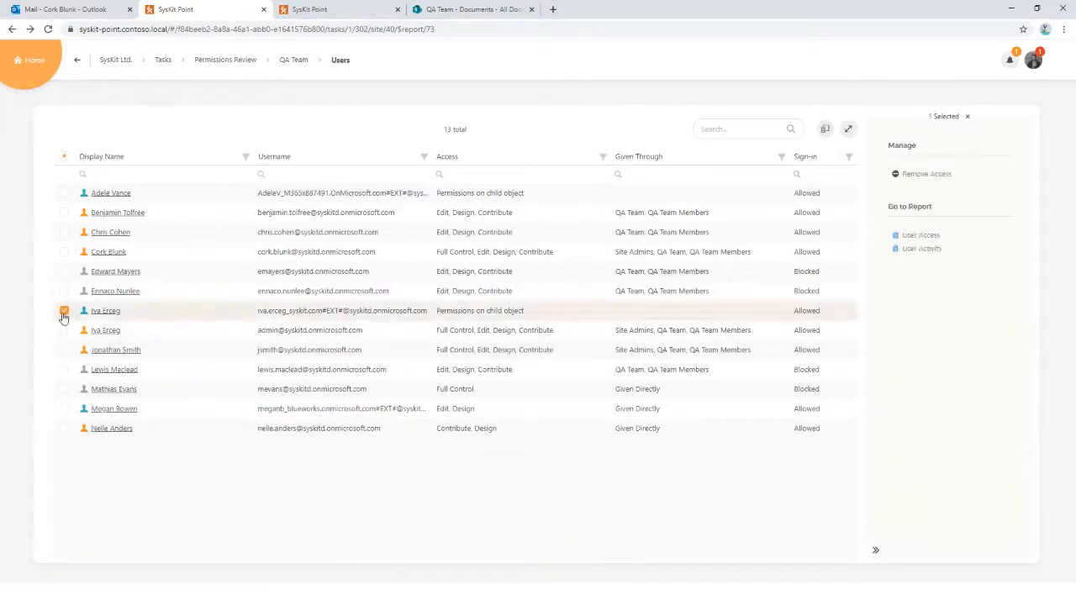
{"action": "left_click", "coordinate": [64, 311]}
{"action": "left_click", "coordinate": [64, 193]}
{"action": "left_click", "coordinate": [912, 236]}
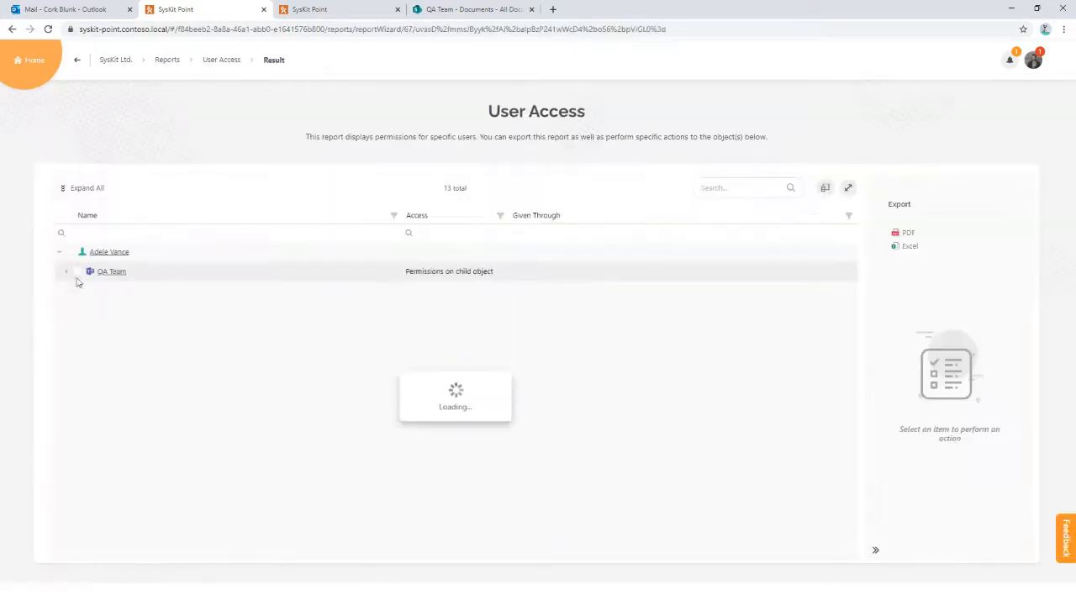
{"action": "left_click", "coordinate": [84, 187]}
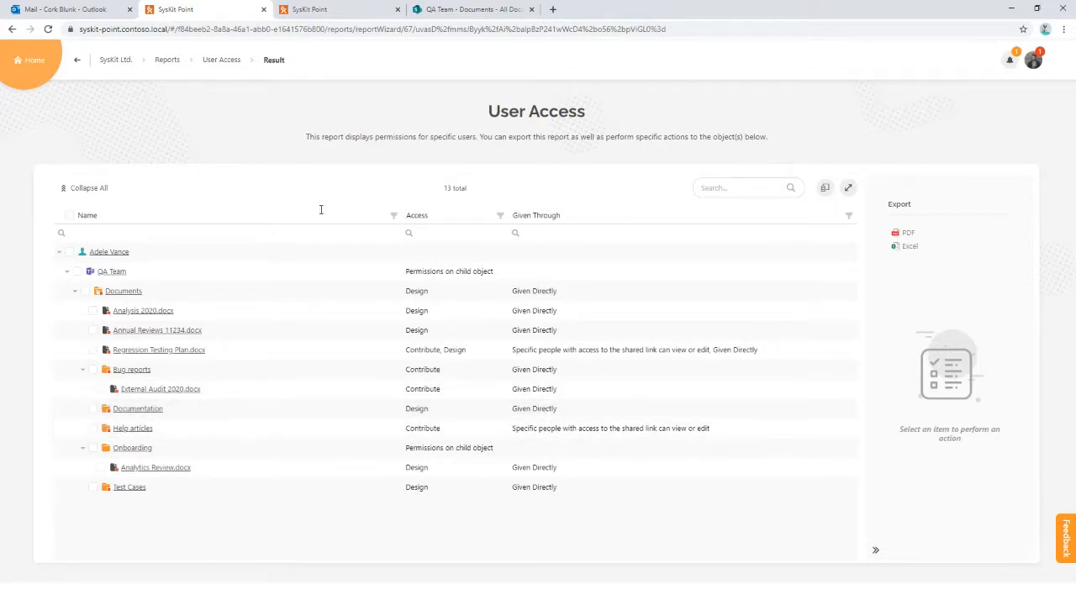
{"action": "left_click", "coordinate": [77, 60]}
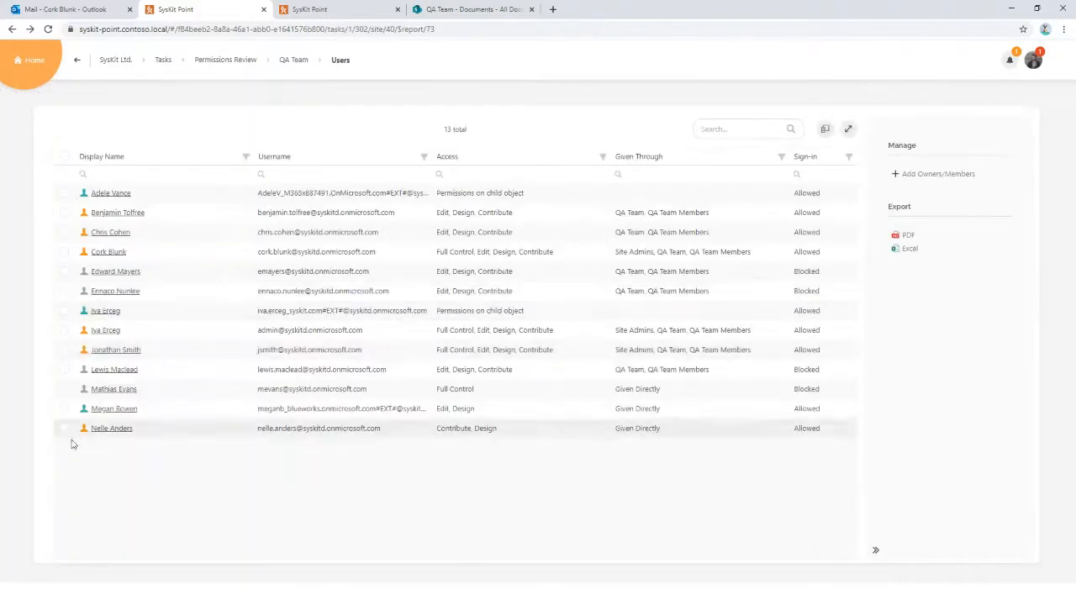
Remove the last listed user's access to QA Team, confirming with REMOVE, and dismiss the completion notification.
{"action": "left_click", "coordinate": [65, 429]}
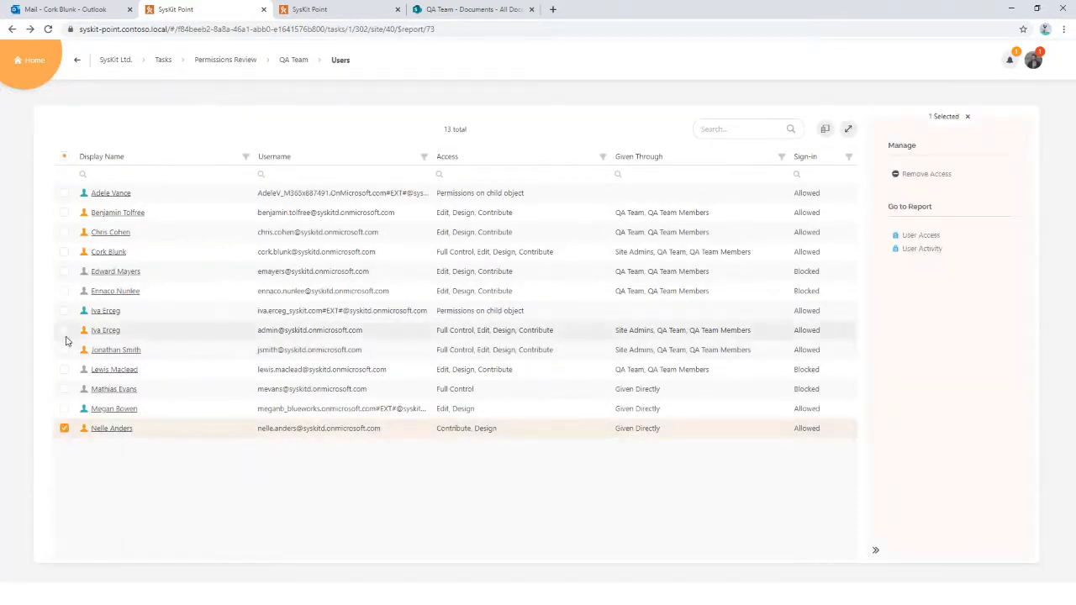
{"action": "left_click", "coordinate": [941, 175]}
{"action": "left_click", "coordinate": [464, 391]}
{"action": "type", "text": "REMOVE"}
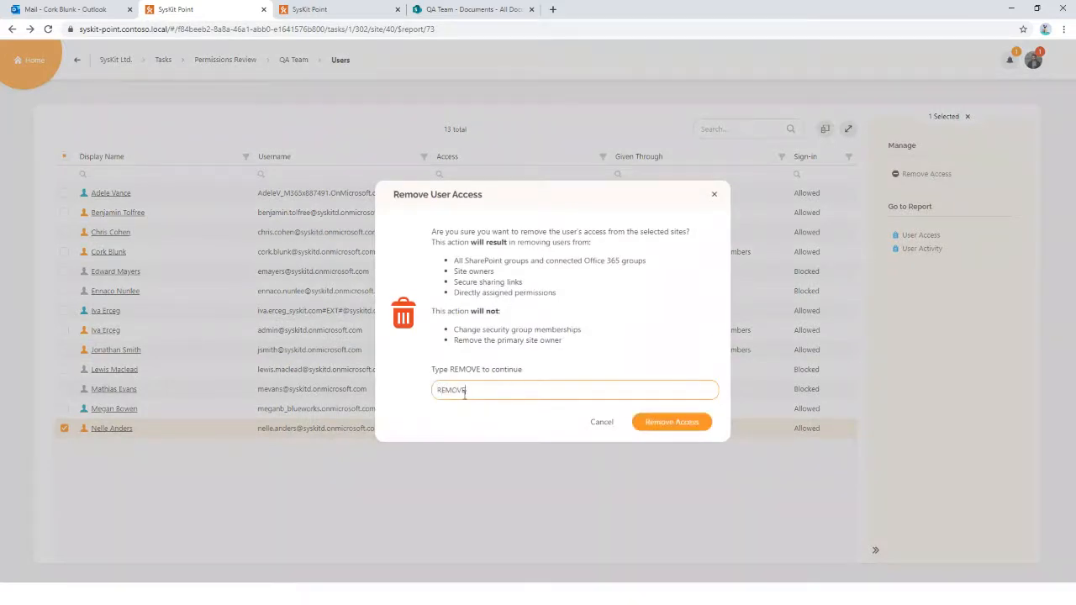
{"action": "left_click", "coordinate": [660, 431]}
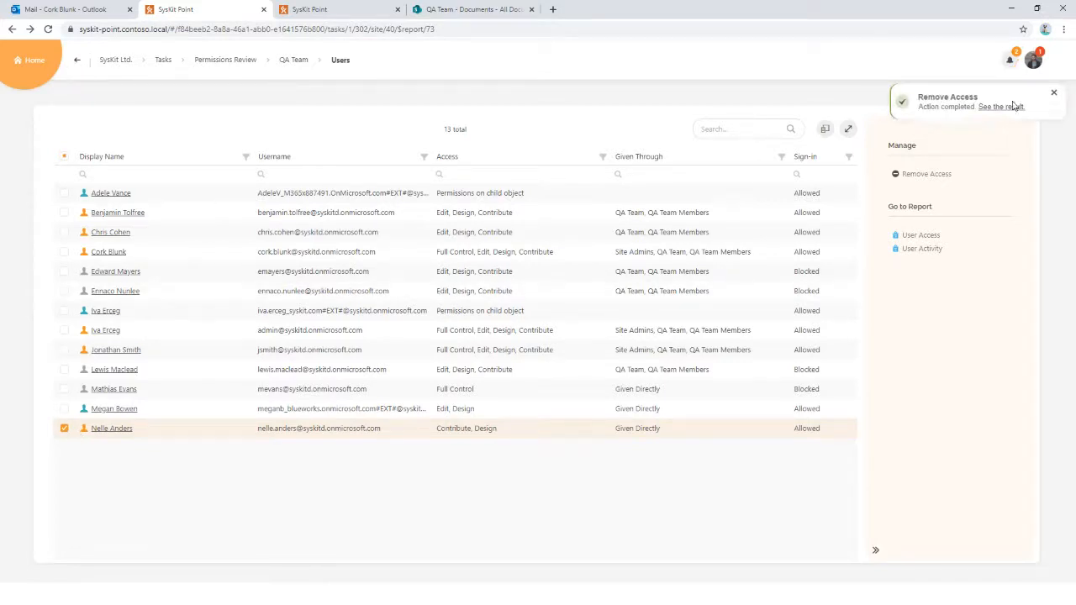
{"action": "left_click", "coordinate": [1054, 92]}
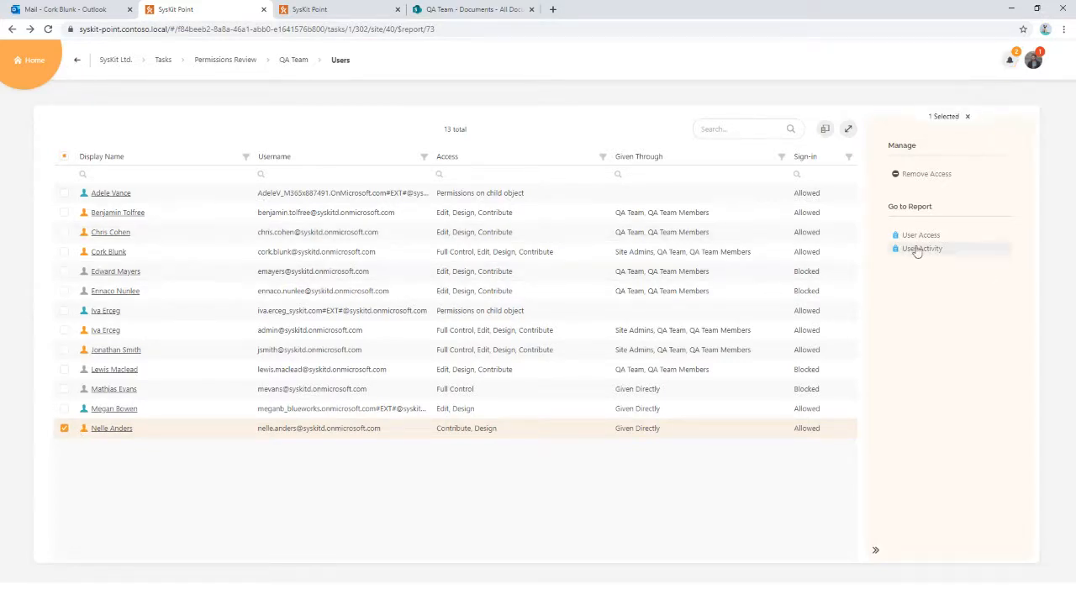
List QA Team's external users, view the User Activity report for the last listed one, and return to the list.
{"action": "left_click", "coordinate": [77, 60]}
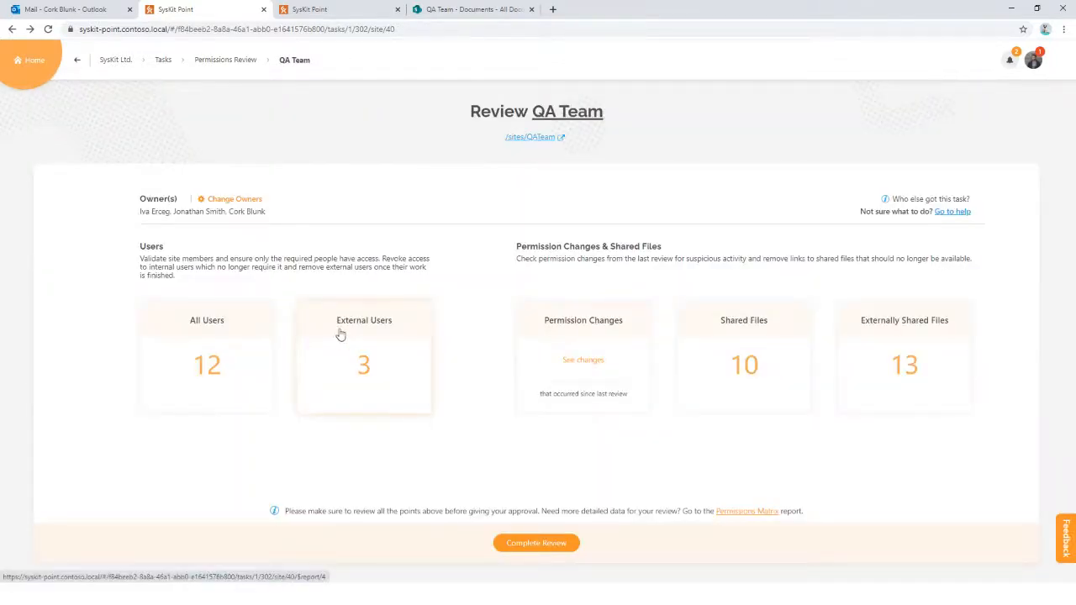
{"action": "left_click", "coordinate": [382, 366]}
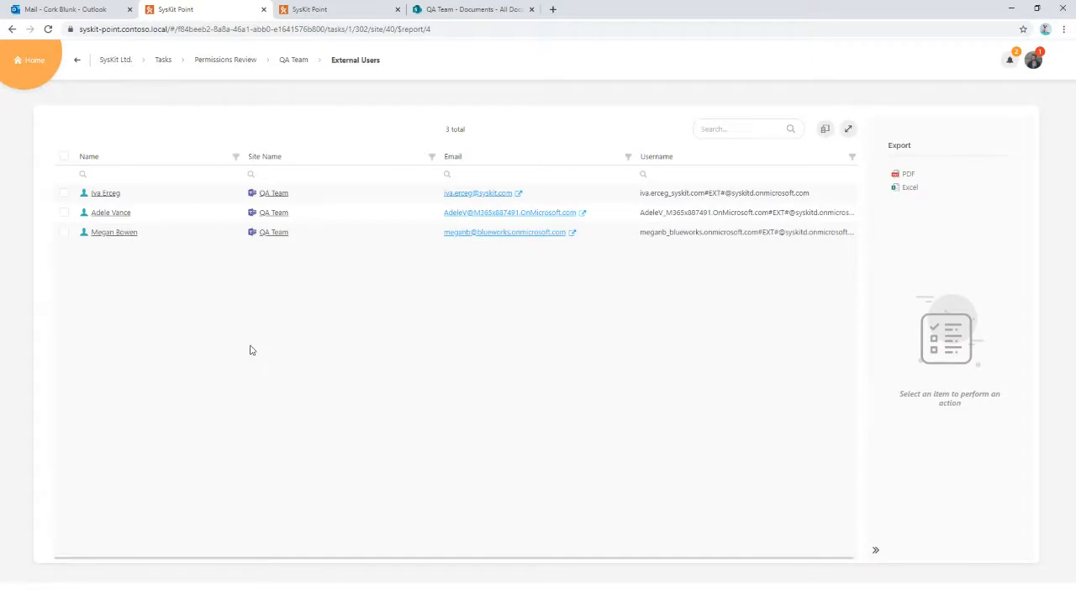
{"action": "left_click", "coordinate": [66, 236]}
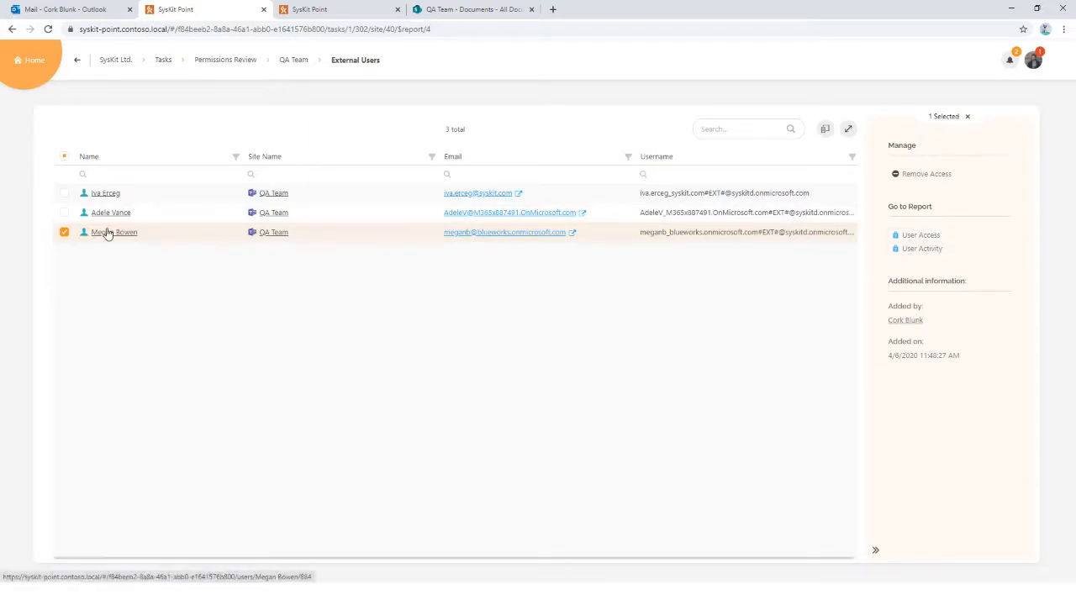
{"action": "left_click", "coordinate": [932, 251]}
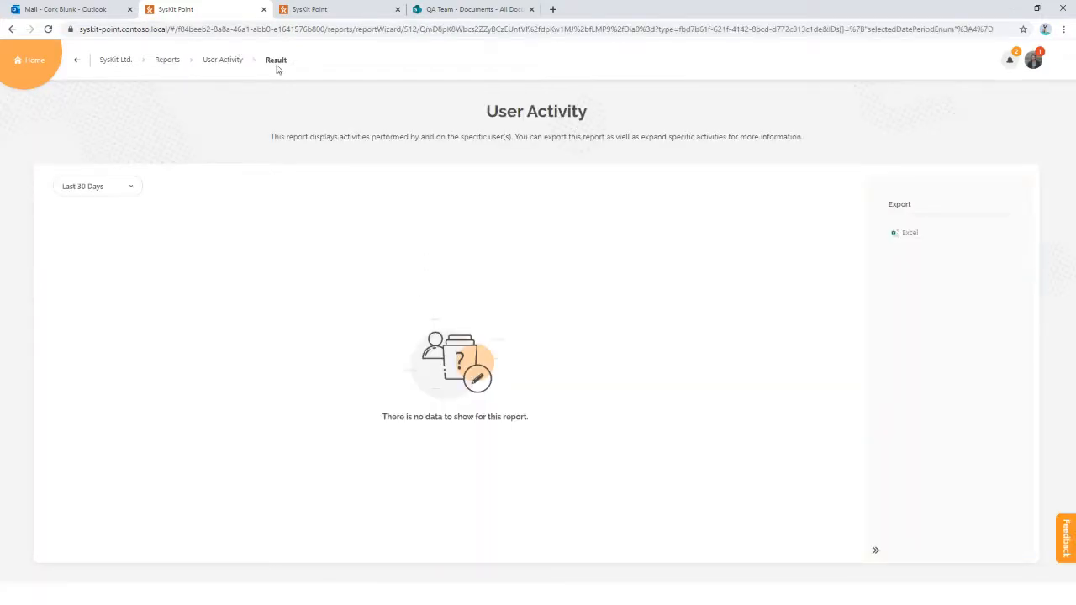
{"action": "left_click", "coordinate": [77, 64]}
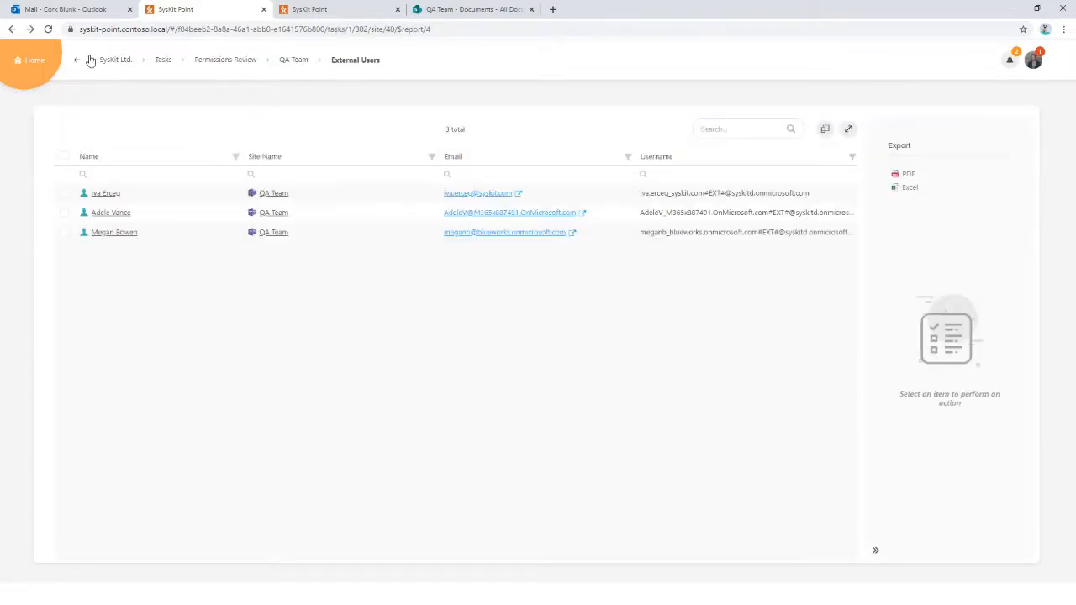
Open the User Activity report for the first listed external user and filter its activities to Downloaded file.
{"action": "left_click", "coordinate": [64, 193]}
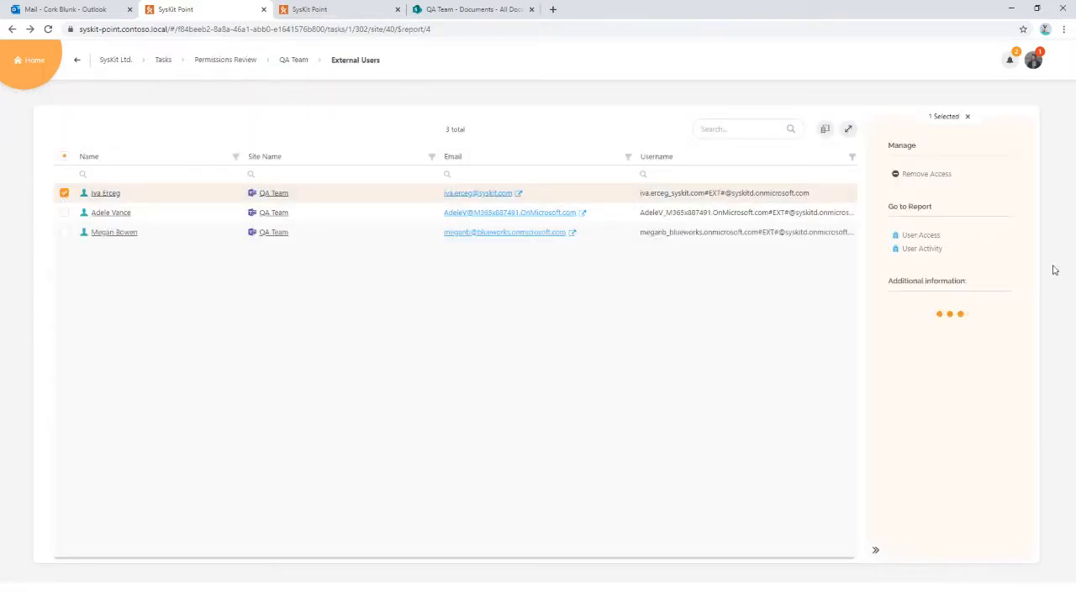
{"action": "left_click", "coordinate": [923, 249]}
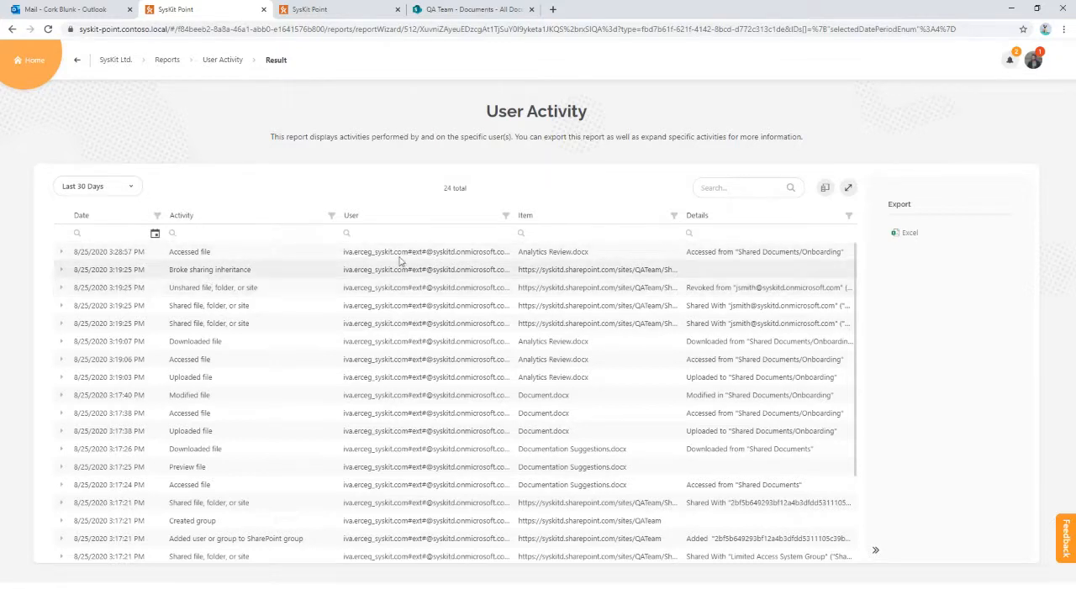
{"action": "left_click", "coordinate": [172, 233]}
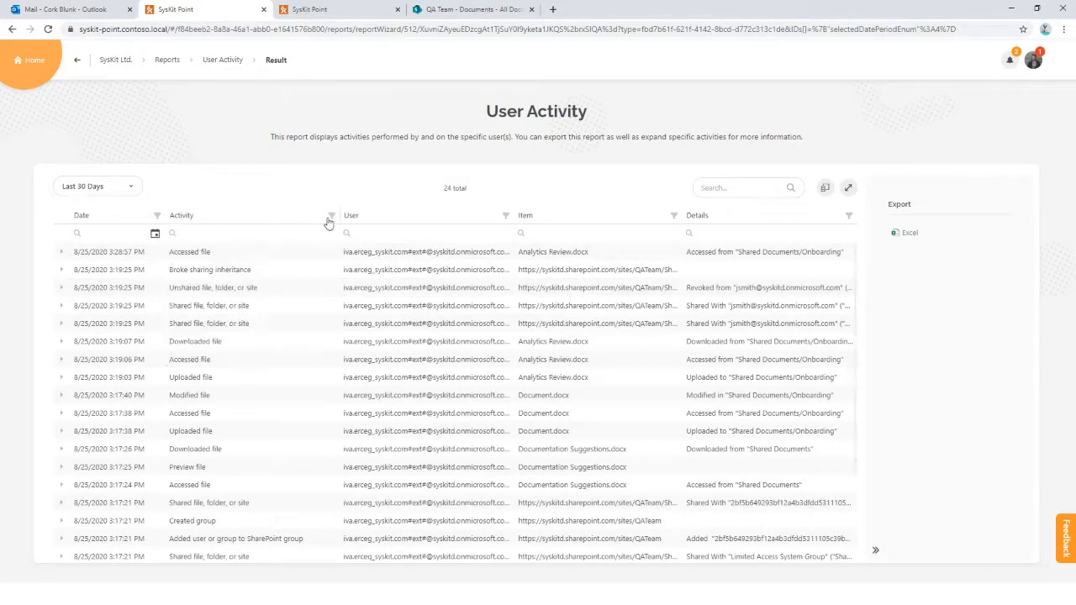
{"action": "left_click", "coordinate": [331, 217]}
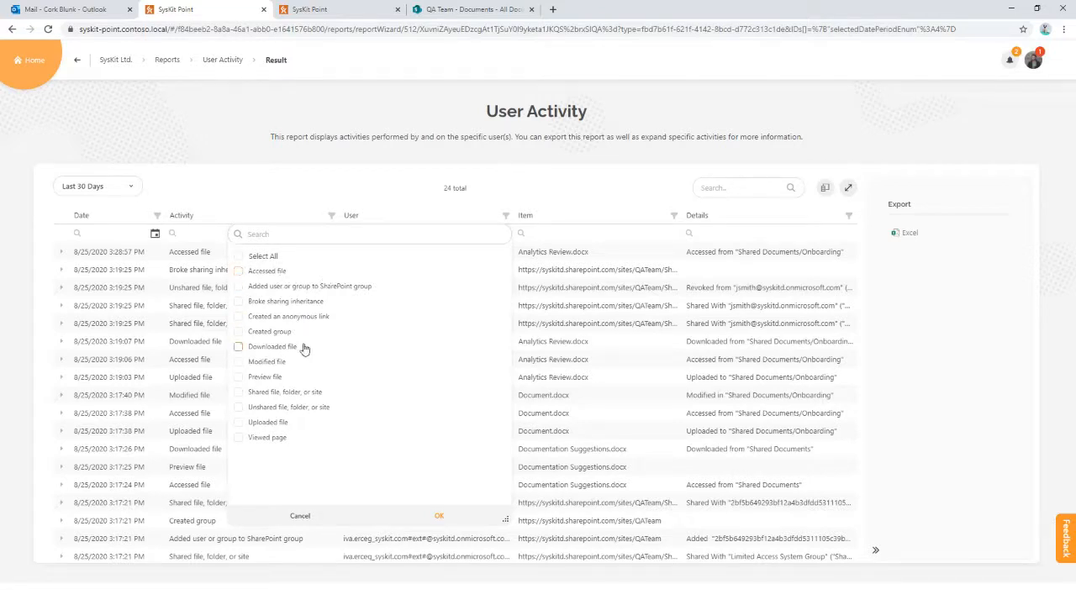
{"action": "left_click", "coordinate": [240, 348]}
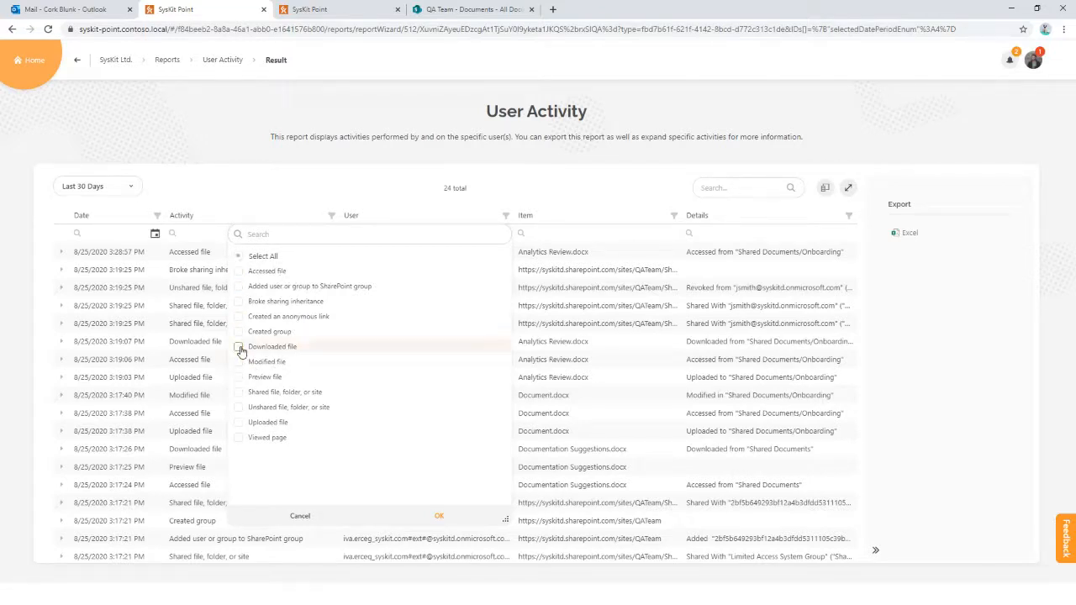
{"action": "left_click", "coordinate": [422, 516]}
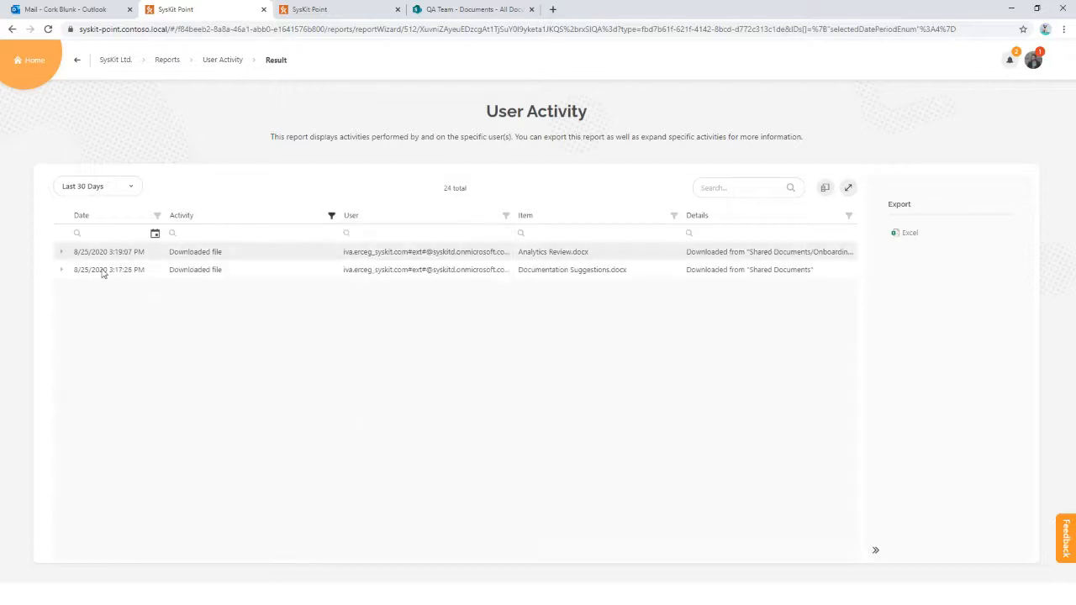
Read the expanded details of the Analytics Review.docx download, and return to the external users list.
{"action": "left_click", "coordinate": [59, 252]}
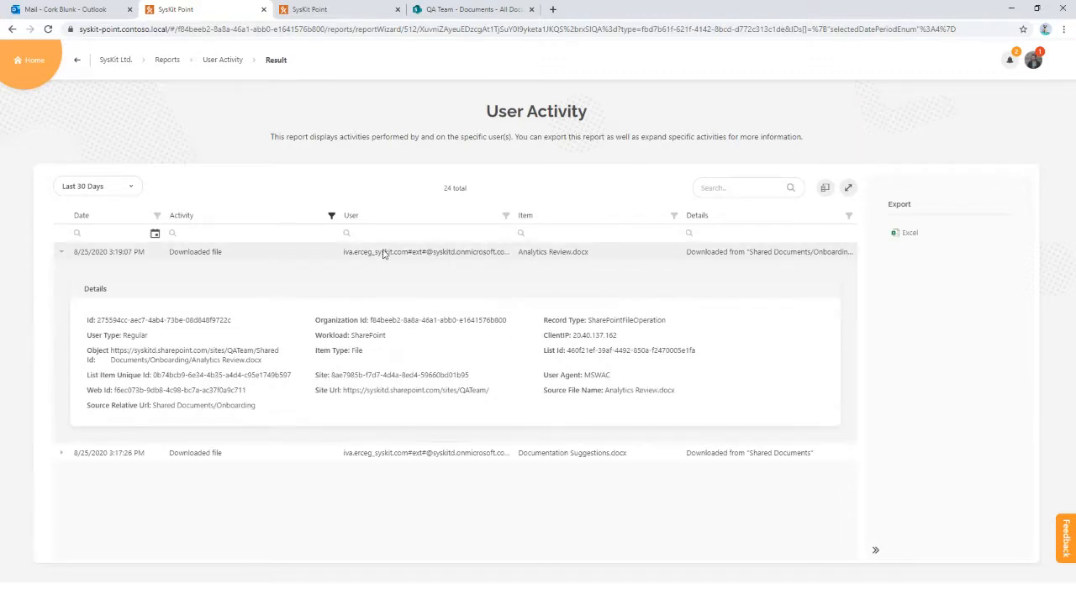
{"action": "left_click_drag", "start_coordinate": [339, 214], "coordinate": [332, 214]}
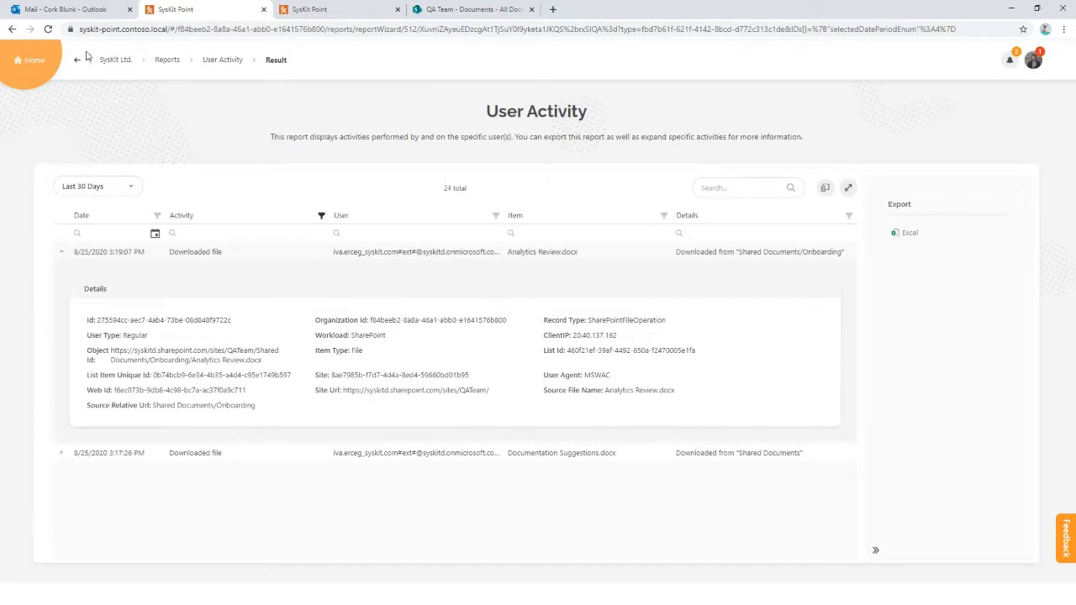
{"action": "left_click", "coordinate": [78, 62]}
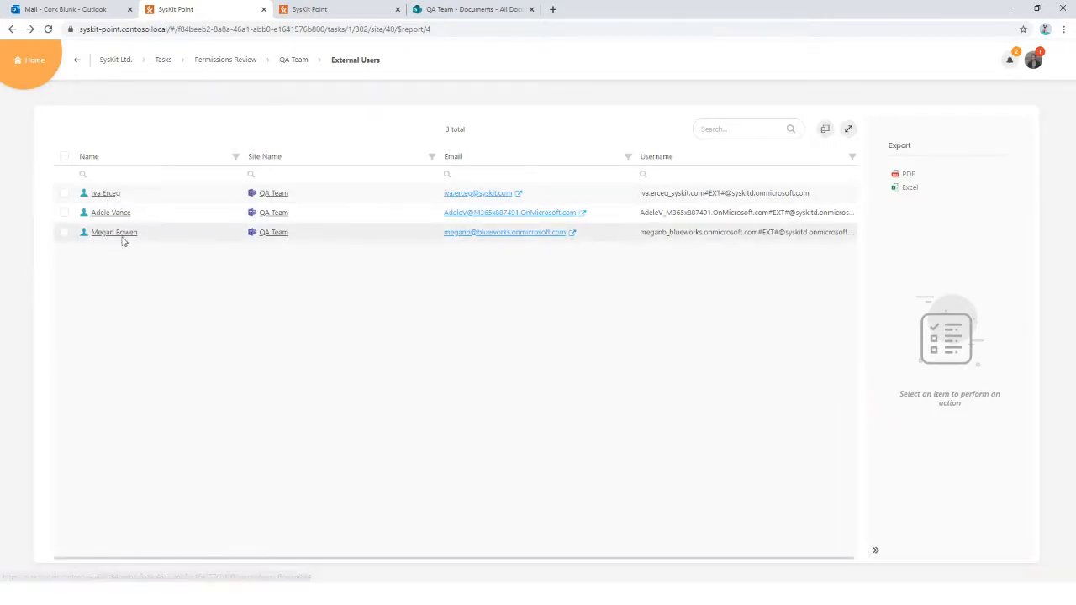
Remove the last listed external user's access to QA Team, confirming with REMOVE.
{"action": "left_click", "coordinate": [65, 237]}
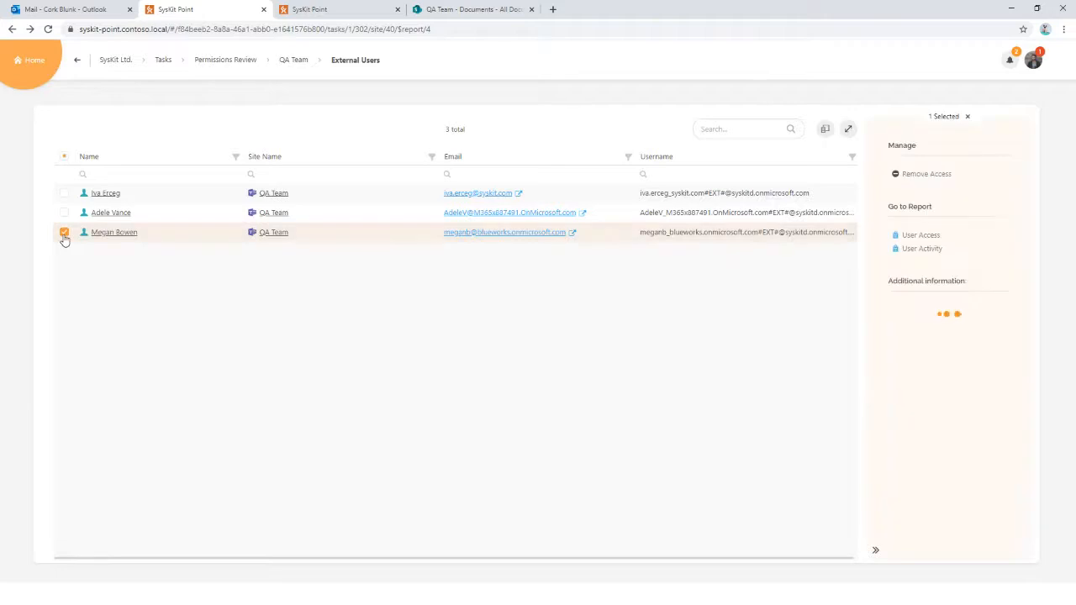
{"action": "left_click", "coordinate": [928, 174]}
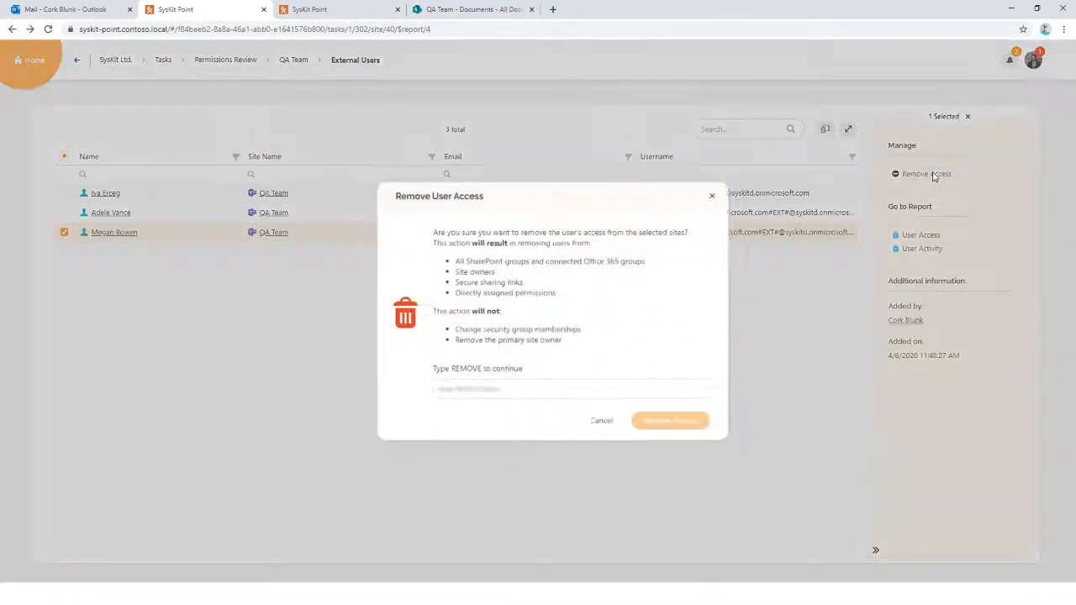
{"action": "type", "text": "REM"}
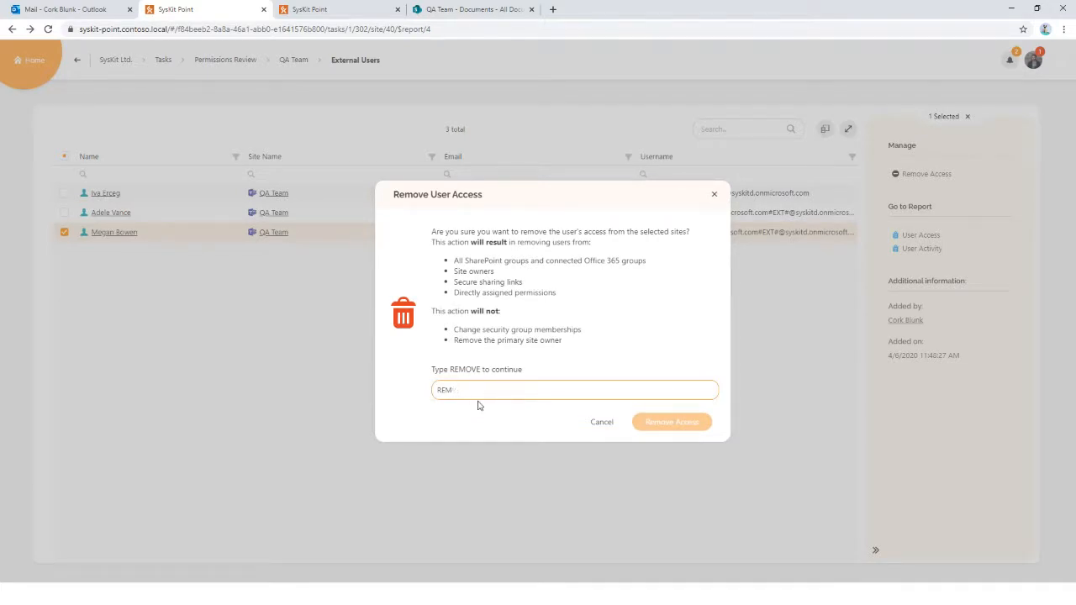
{"action": "type", "text": "VOE"}
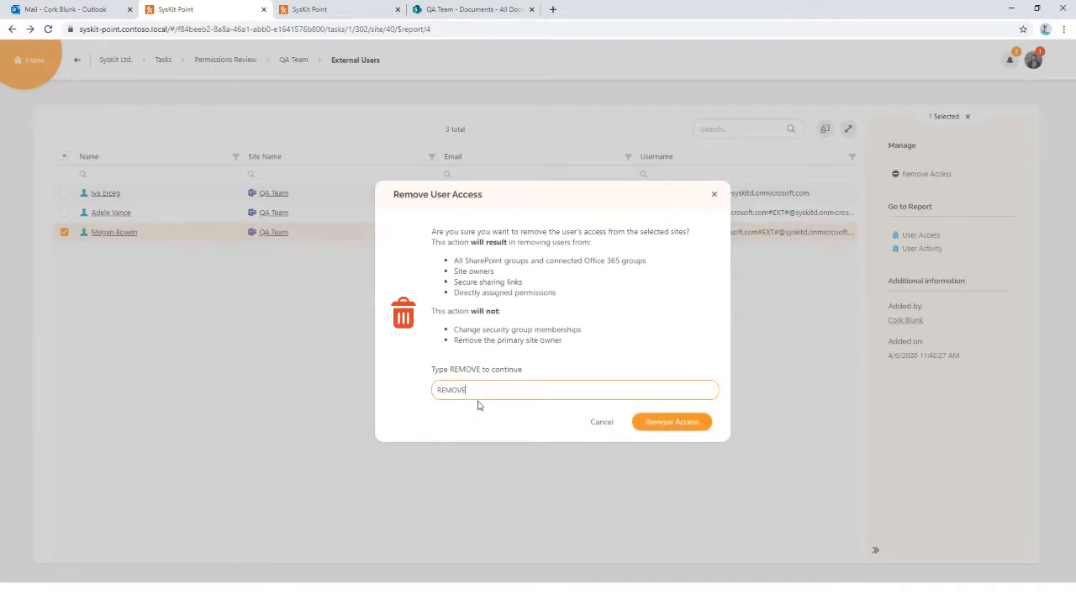
{"action": "left_click", "coordinate": [666, 421]}
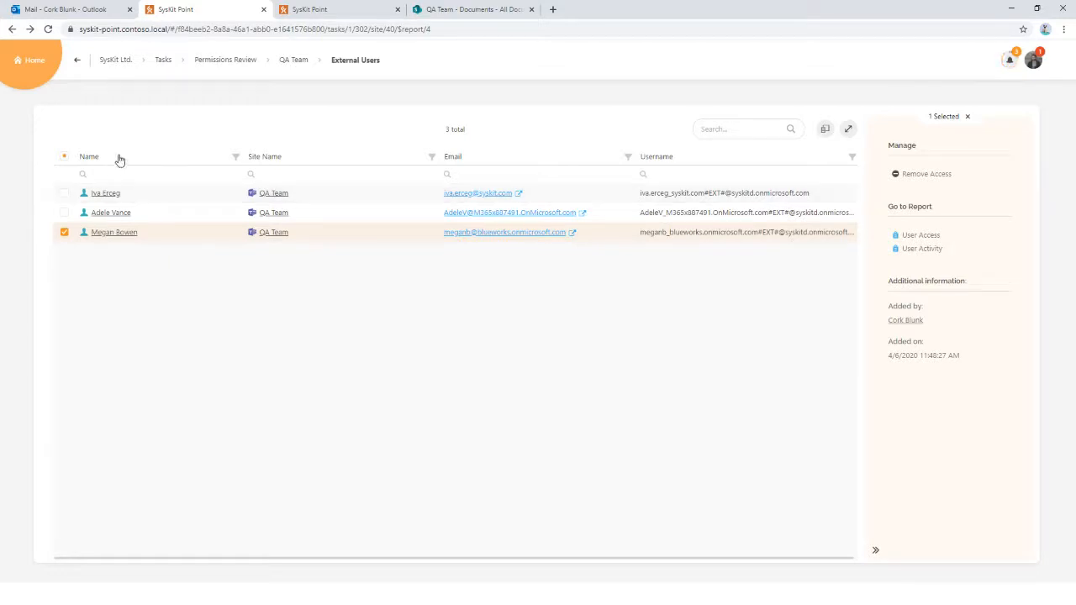
Examine QA Team's permission changes since the last review and the available activity and user filters, and return to the QA Team review.
{"action": "left_click", "coordinate": [295, 61]}
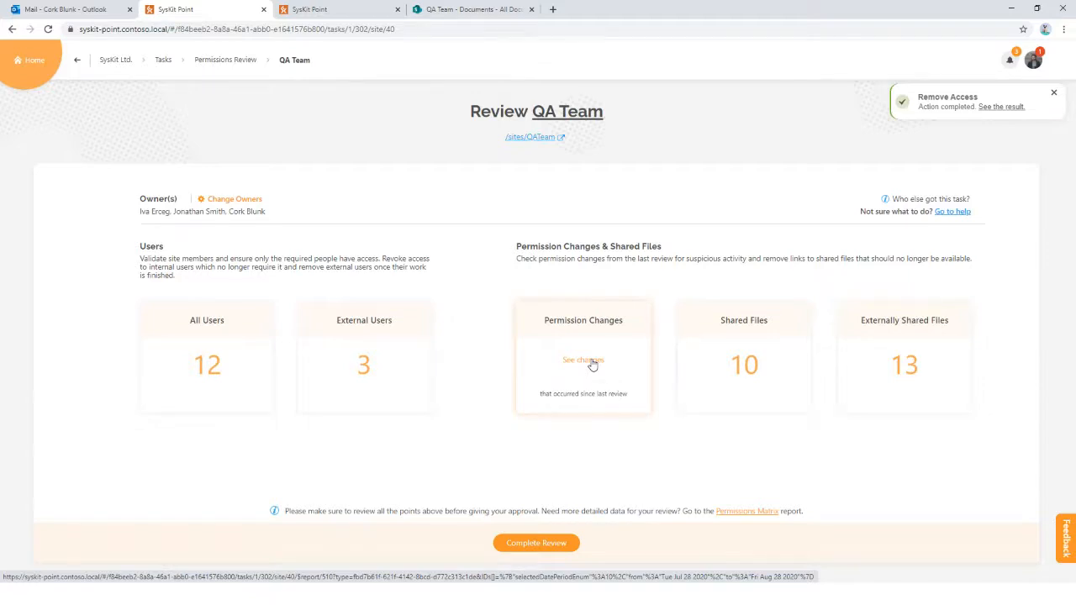
{"action": "left_click", "coordinate": [591, 361]}
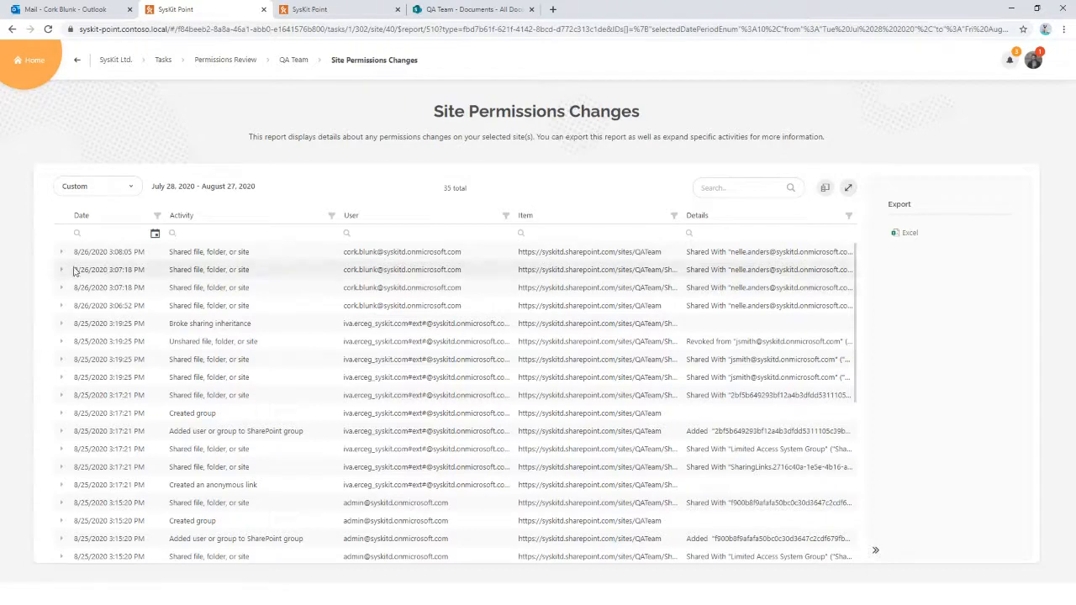
{"action": "left_click", "coordinate": [331, 216]}
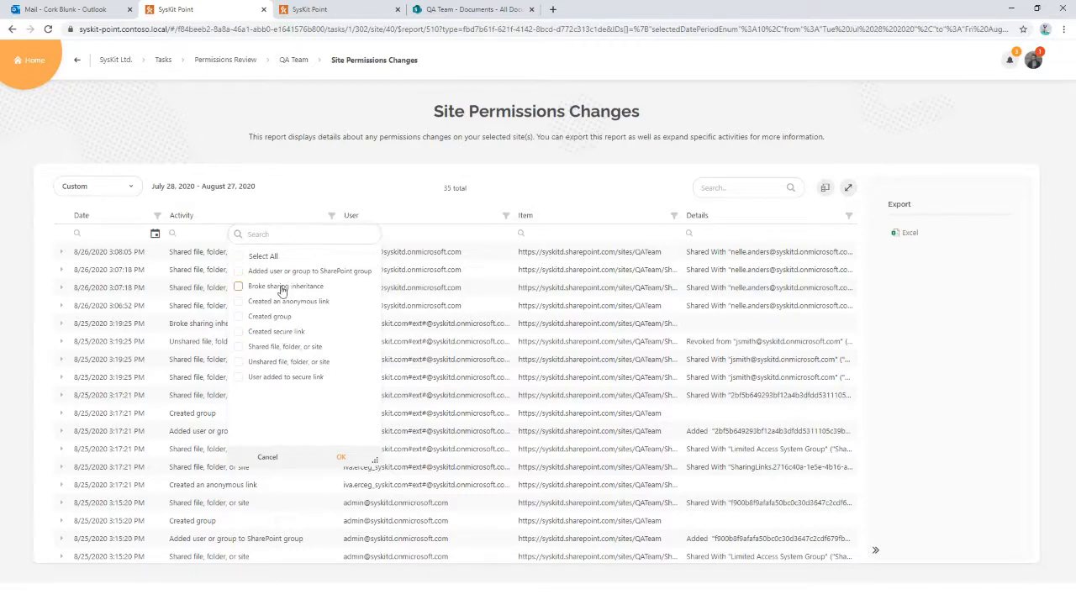
{"action": "left_click", "coordinate": [319, 198]}
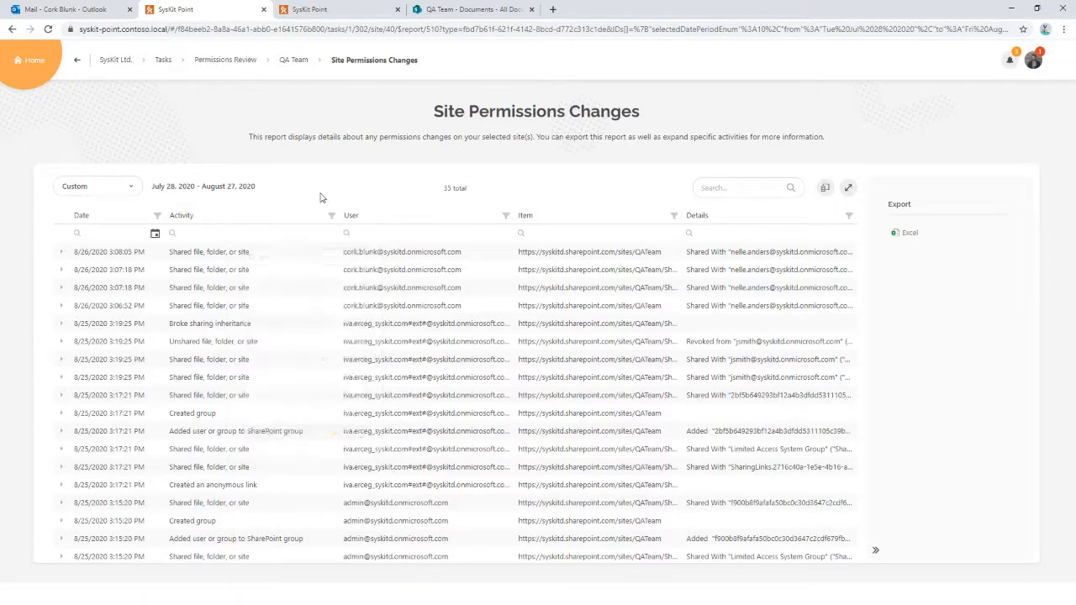
{"action": "left_click", "coordinate": [505, 216]}
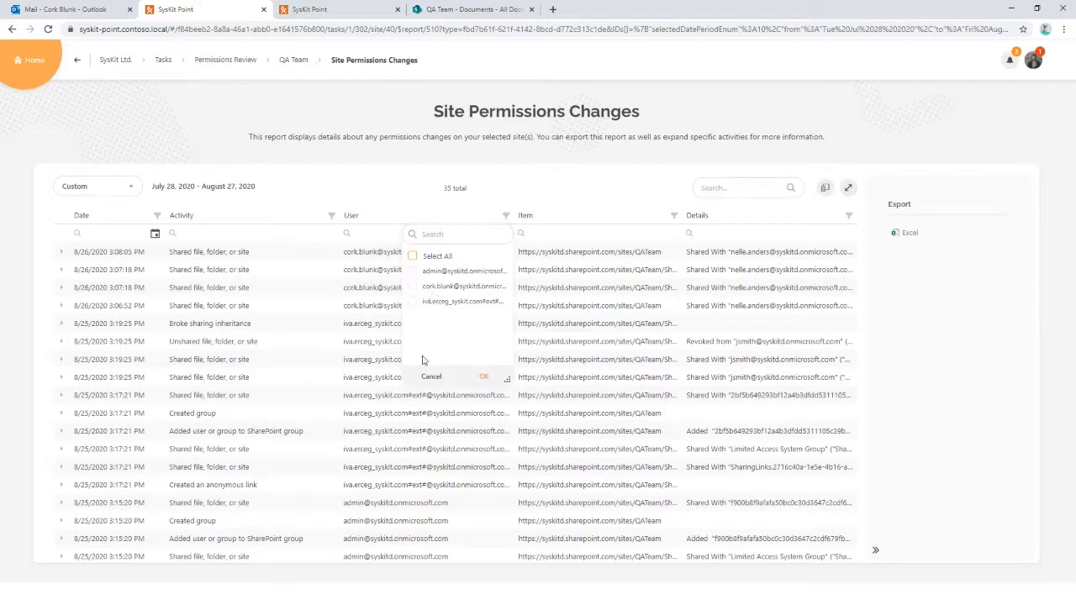
{"action": "left_click", "coordinate": [571, 195]}
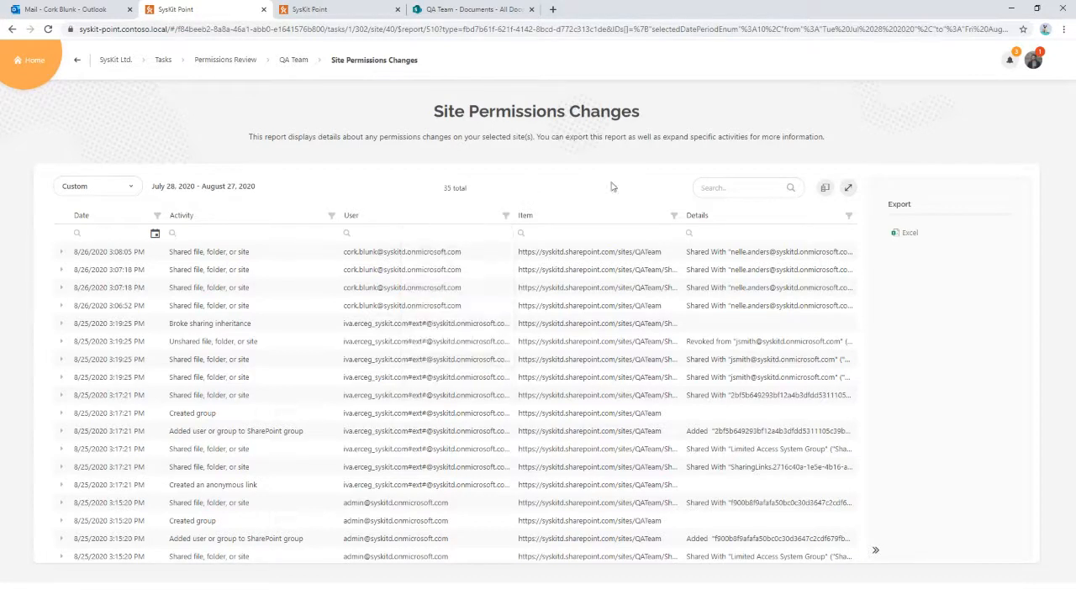
{"action": "left_click", "coordinate": [298, 61]}
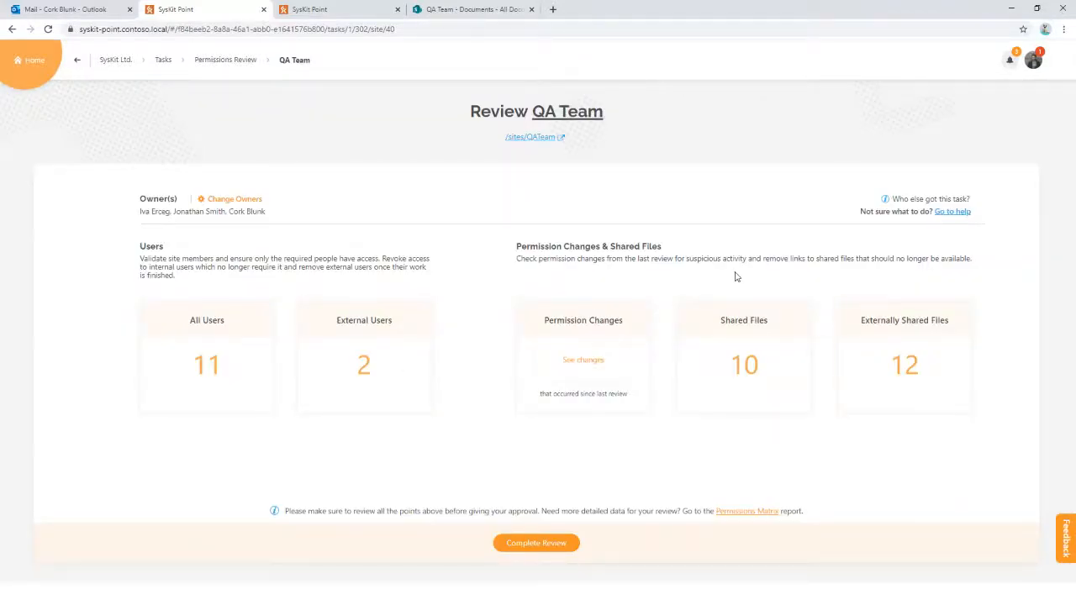
Open QA Team's shared files and view the available Link Type filter options without applying any.
{"action": "left_click", "coordinate": [744, 360]}
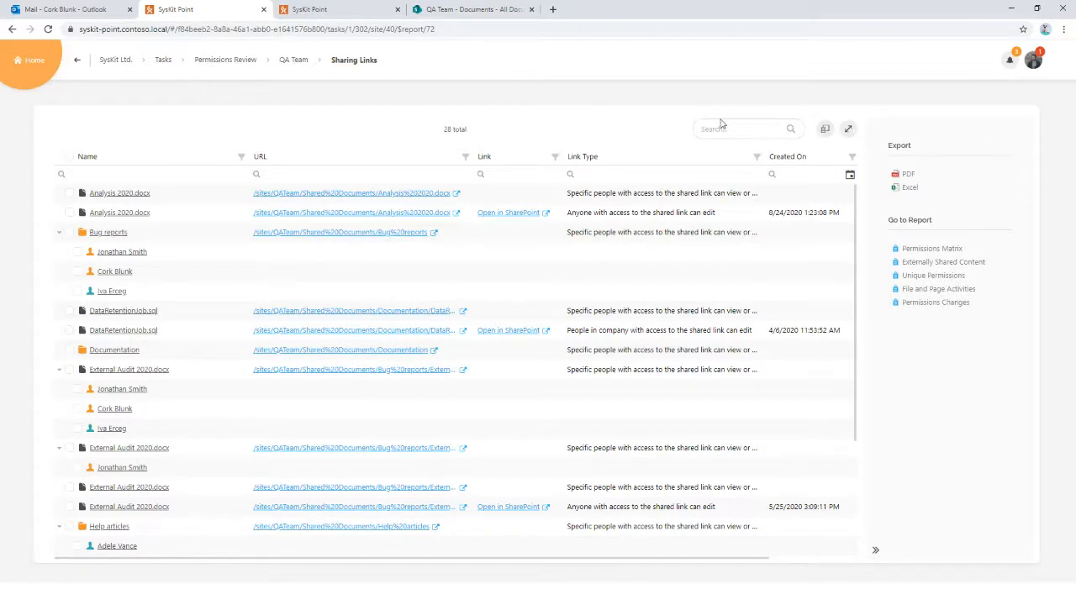
{"action": "left_click", "coordinate": [756, 157]}
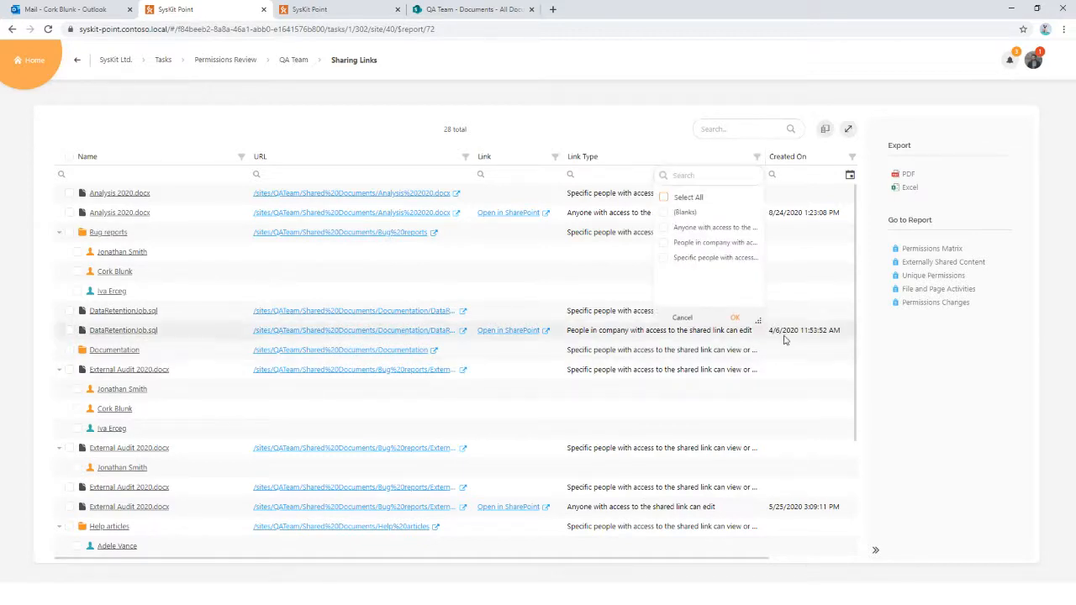
{"action": "left_click", "coordinate": [617, 124]}
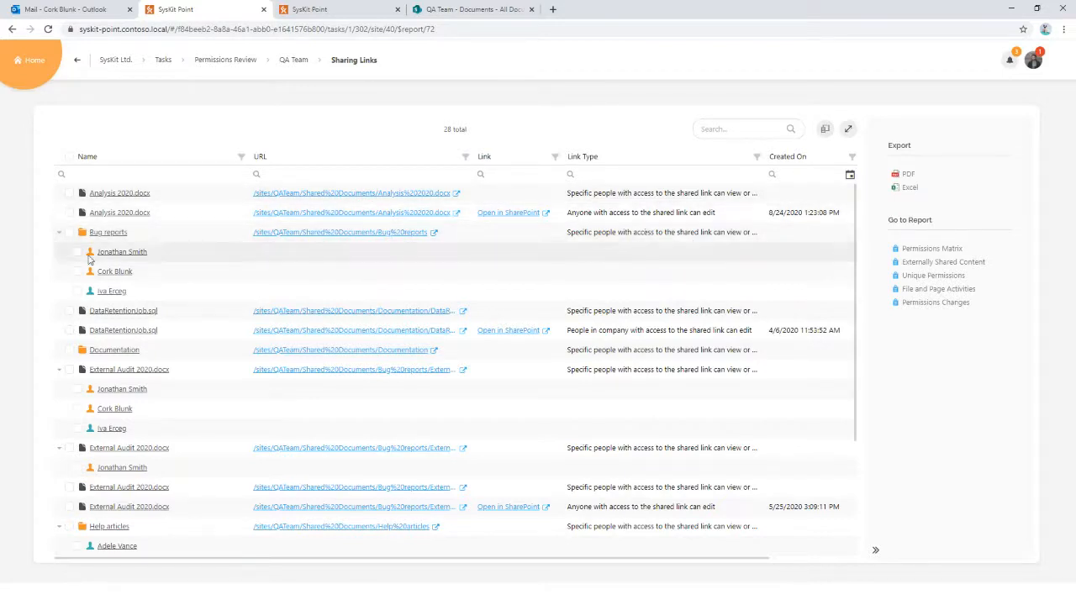
Remove the Analysis 2020.docx sharing link that lets anyone edit, and dismiss the completion notification.
{"action": "left_click", "coordinate": [70, 212]}
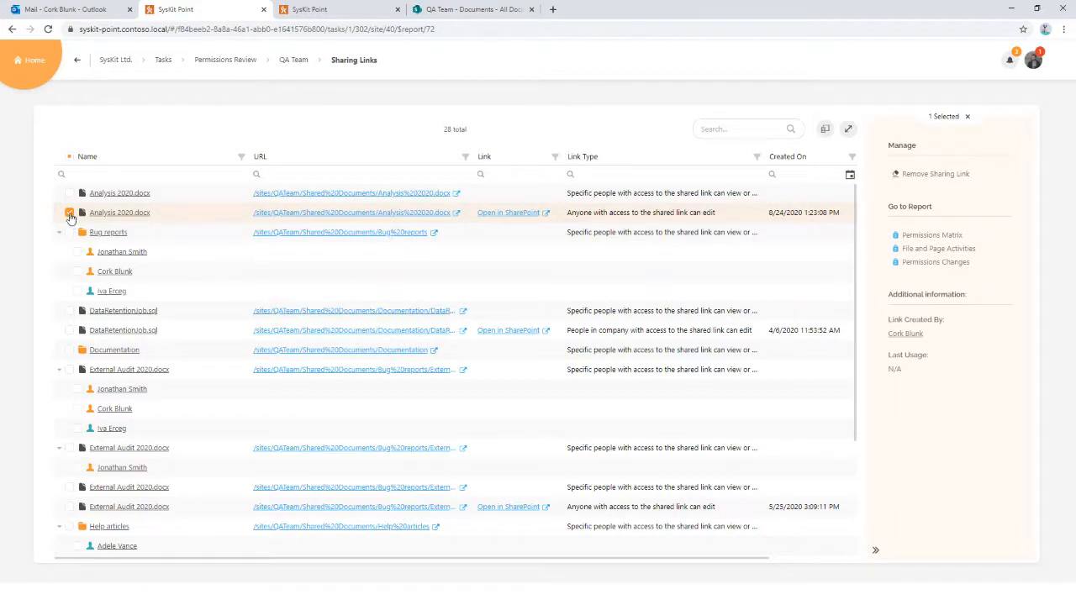
{"action": "left_click", "coordinate": [941, 175]}
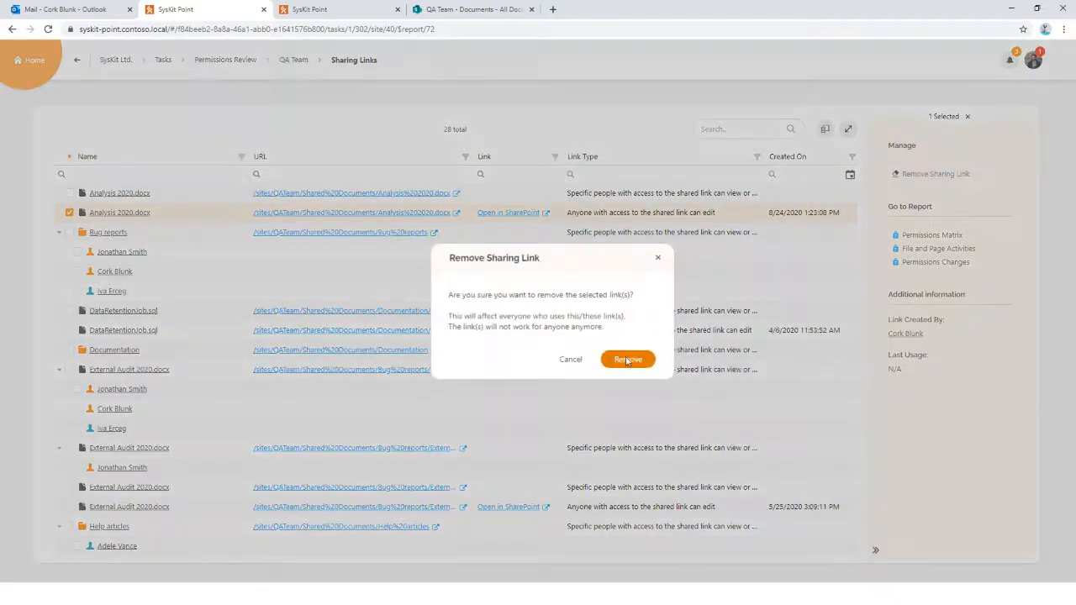
{"action": "left_click", "coordinate": [620, 361]}
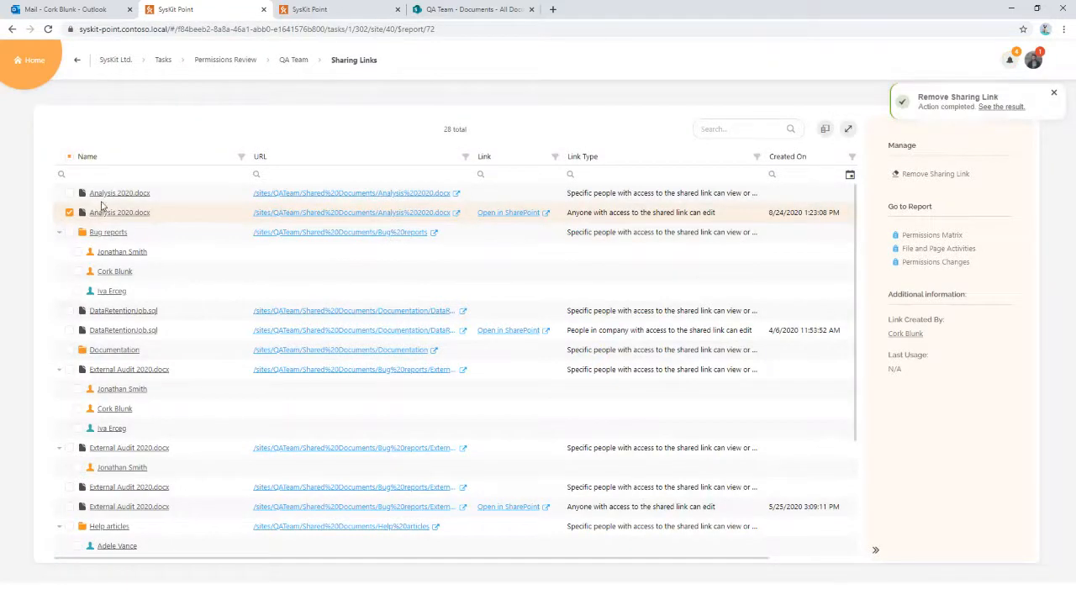
{"action": "left_click", "coordinate": [1051, 95]}
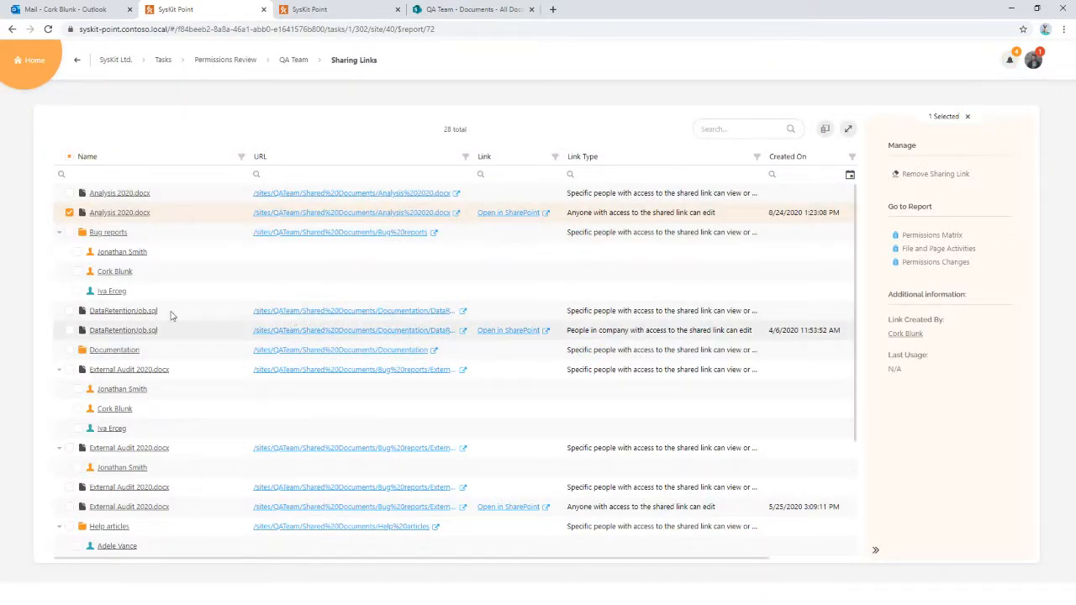
Check the management options for the first user under the Bug reports folder, and select that folder's sharing link instead.
{"action": "left_click", "coordinate": [76, 254]}
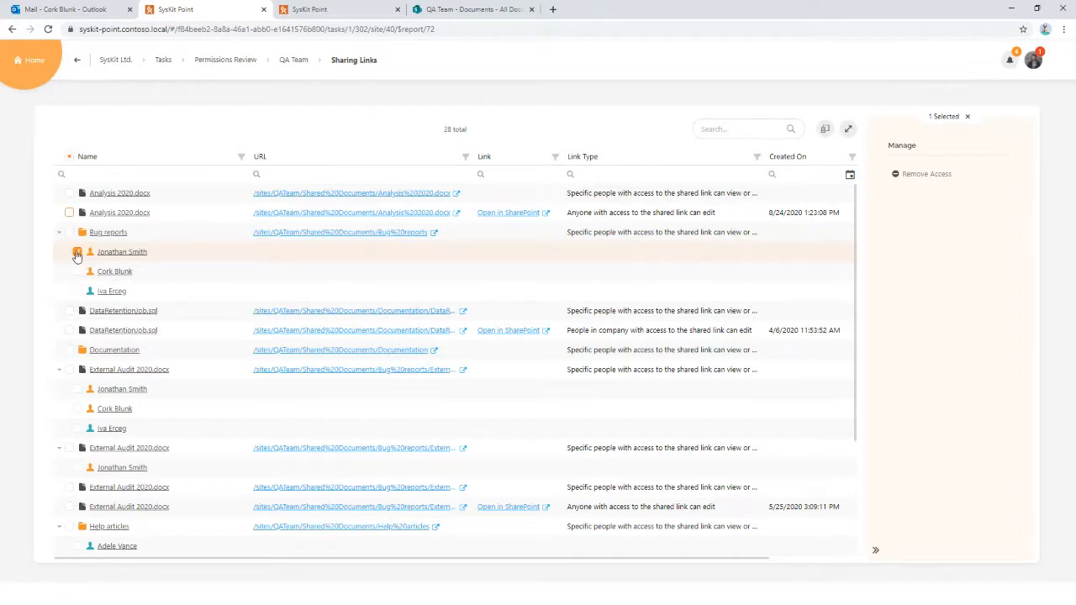
{"action": "left_click", "coordinate": [76, 254]}
{"action": "left_click", "coordinate": [69, 232]}
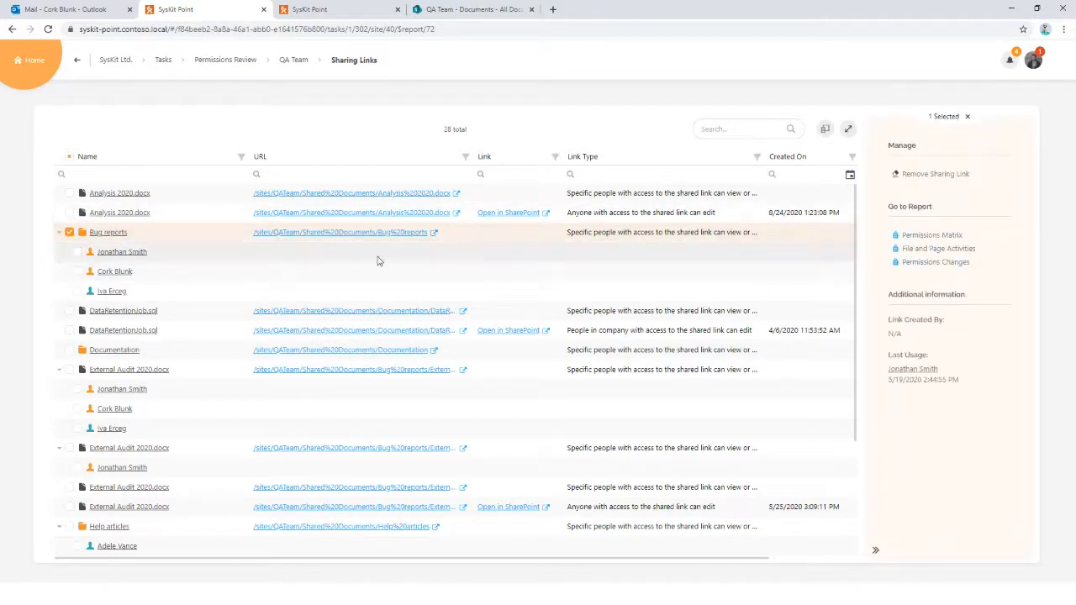
Deselect the Bug reports link, return to the QA Team review, and open its externally shared files with all levels expanded.
{"action": "left_click", "coordinate": [69, 232]}
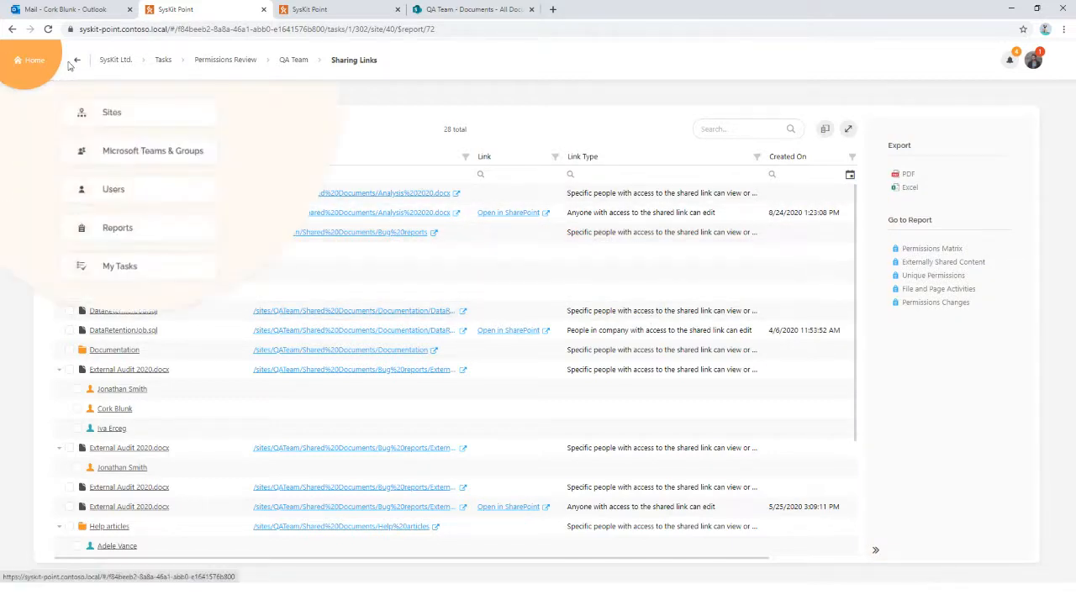
{"action": "left_click", "coordinate": [77, 62]}
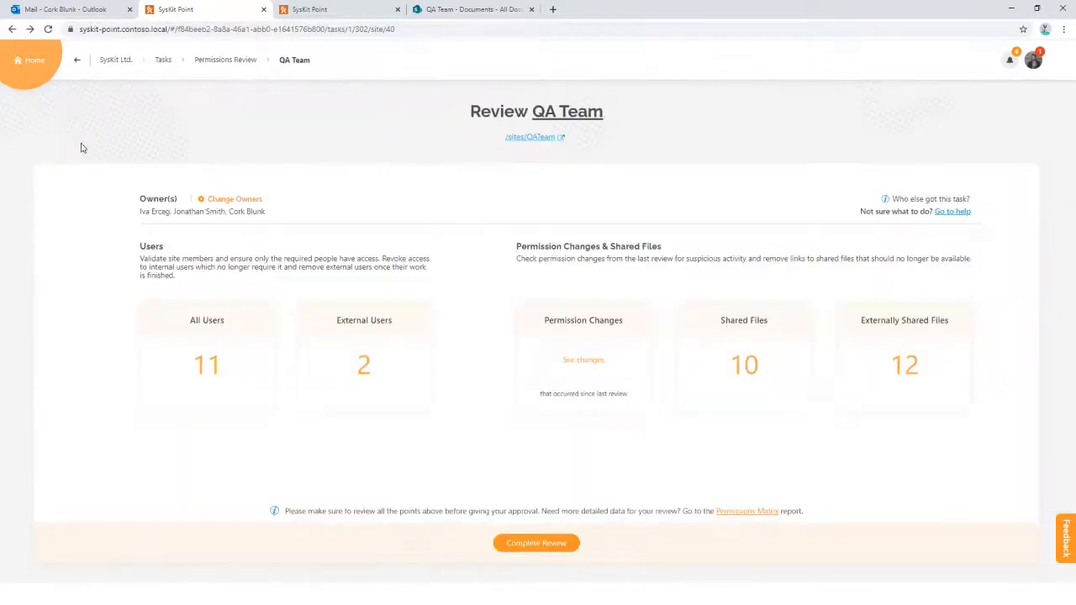
{"action": "left_click", "coordinate": [924, 377]}
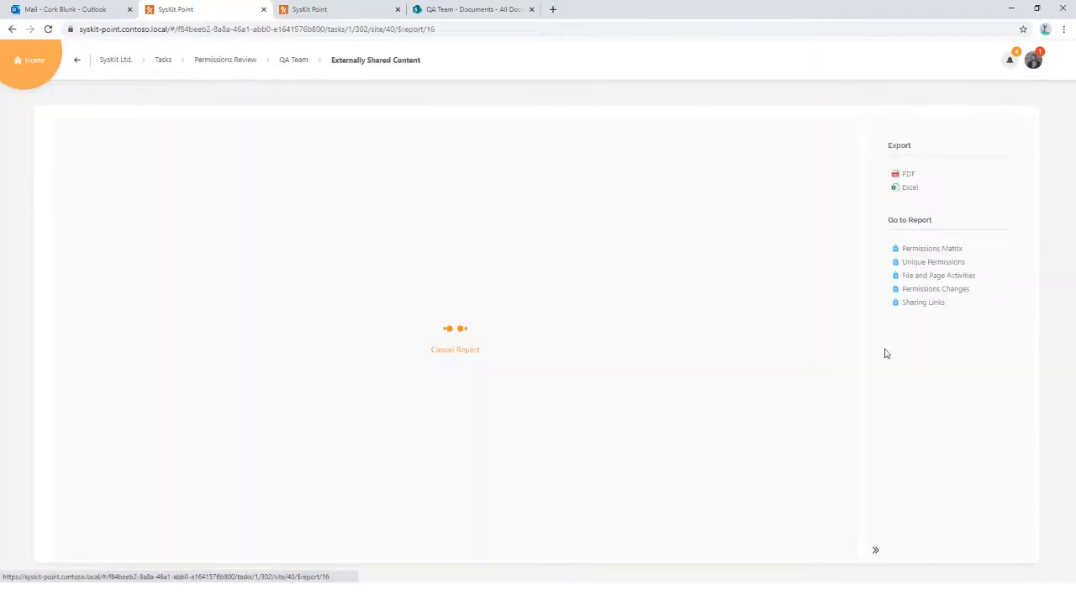
{"action": "left_click", "coordinate": [66, 214]}
{"action": "left_click", "coordinate": [87, 129]}
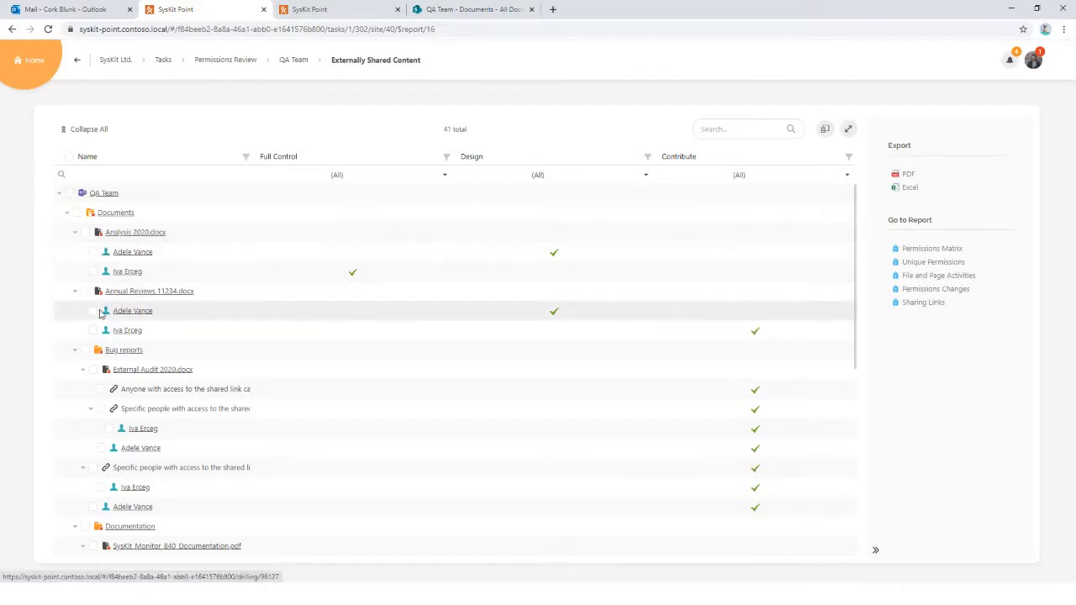
Check the management options for the first user under Analysis 2020.docx.
{"action": "left_click", "coordinate": [94, 252]}
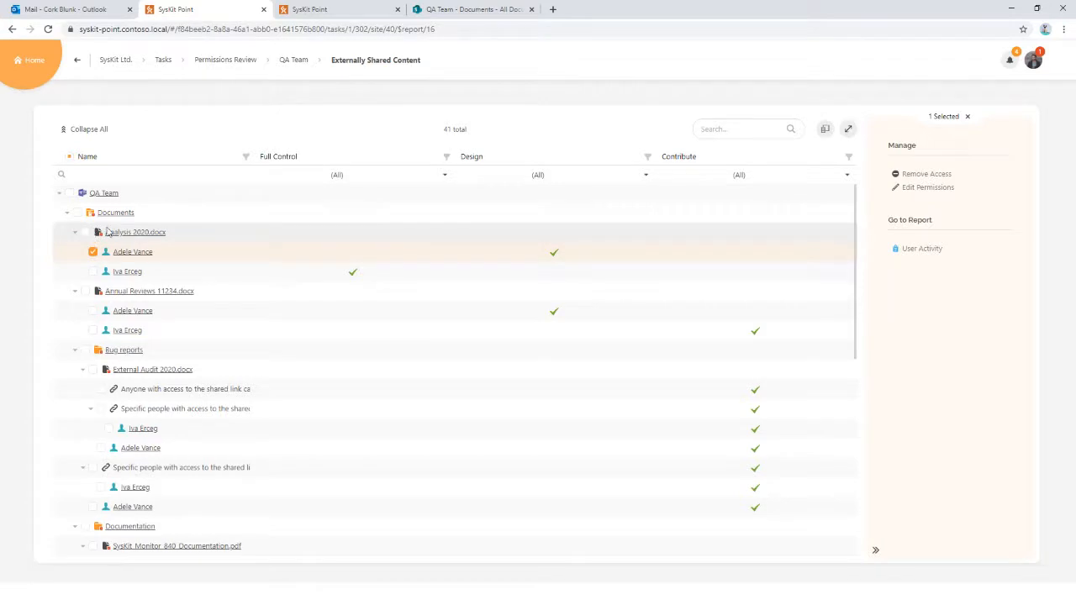
{"action": "left_click", "coordinate": [93, 252]}
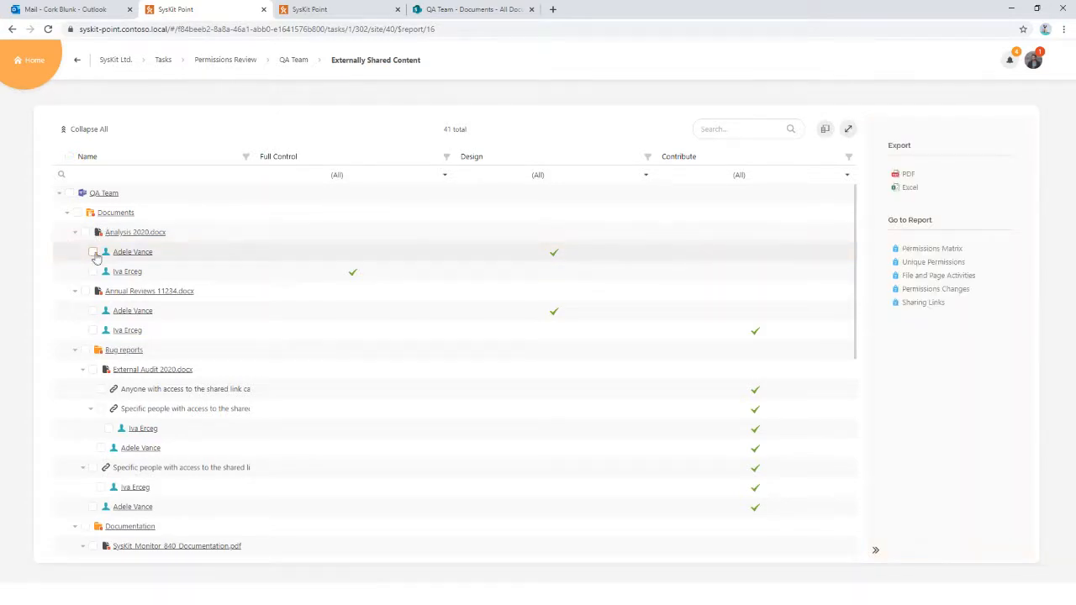
{"action": "left_click", "coordinate": [93, 252]}
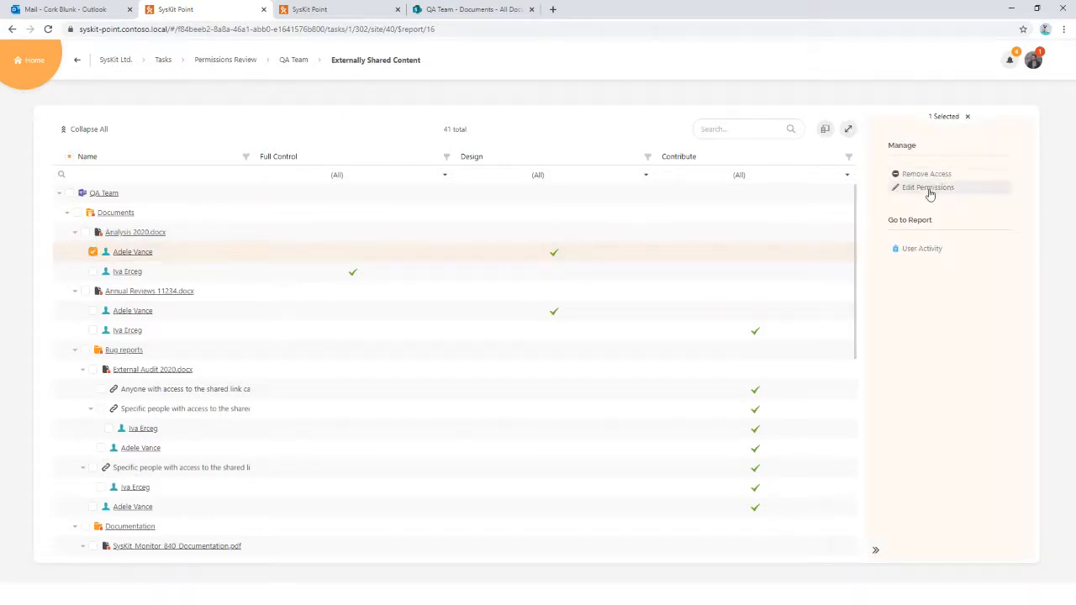
Give the second user under Analysis 2020.docx Contribute permission instead of Full Control, save the change, and dismiss the completion notification.
{"action": "left_click", "coordinate": [94, 272]}
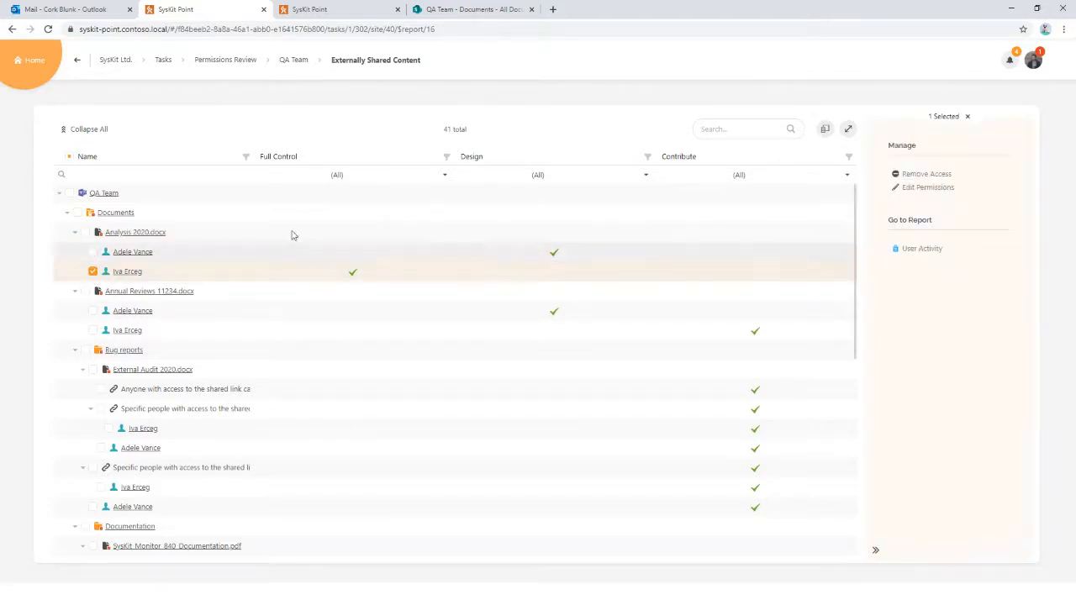
{"action": "left_click", "coordinate": [948, 188]}
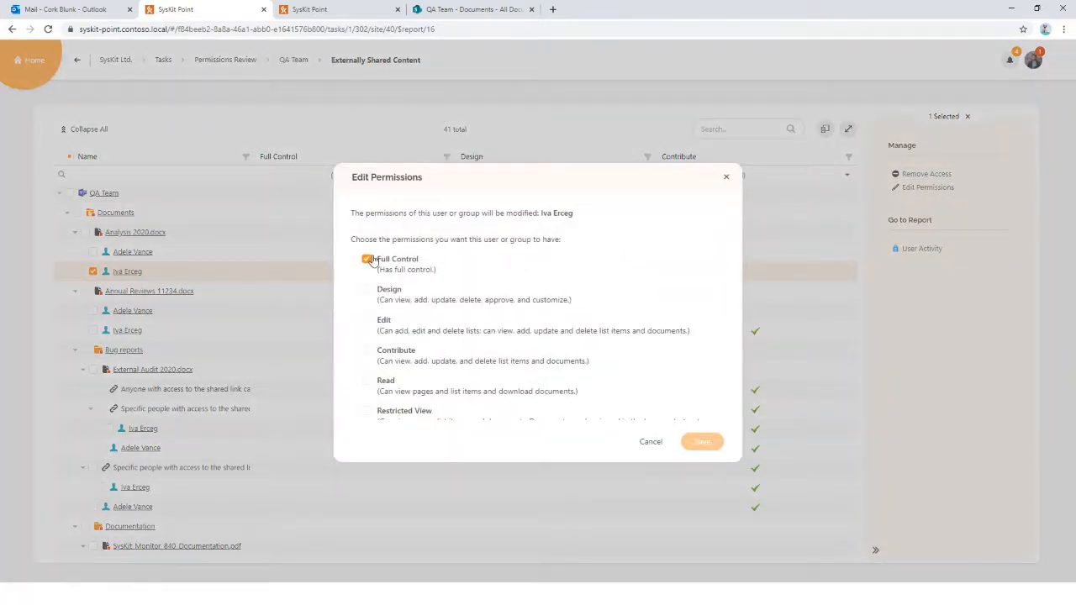
{"action": "left_click", "coordinate": [367, 351]}
{"action": "left_click", "coordinate": [365, 260]}
{"action": "left_click", "coordinate": [698, 442]}
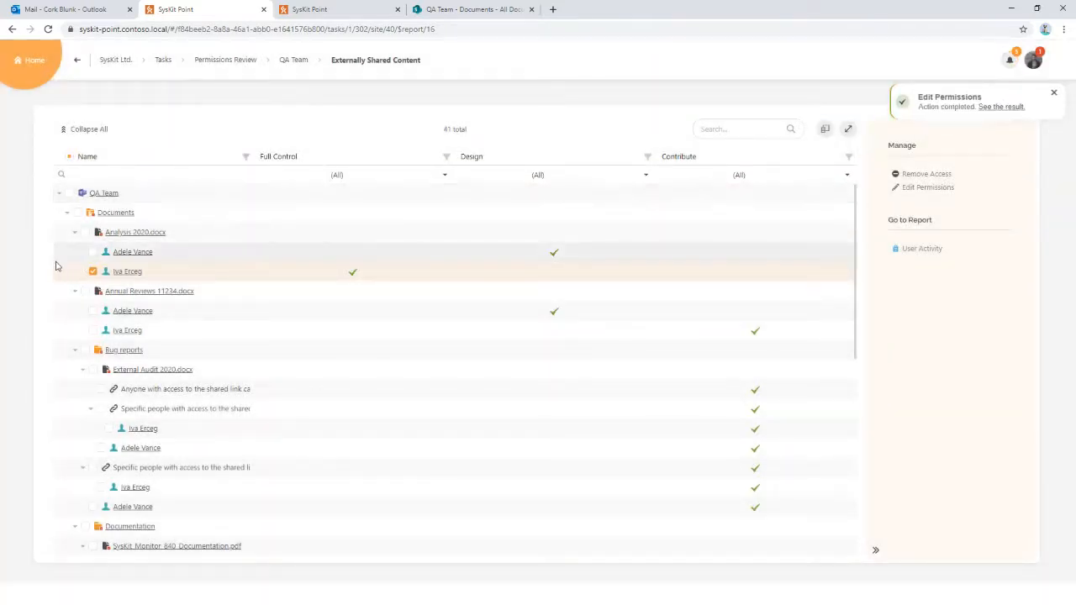
{"action": "left_click", "coordinate": [1007, 110]}
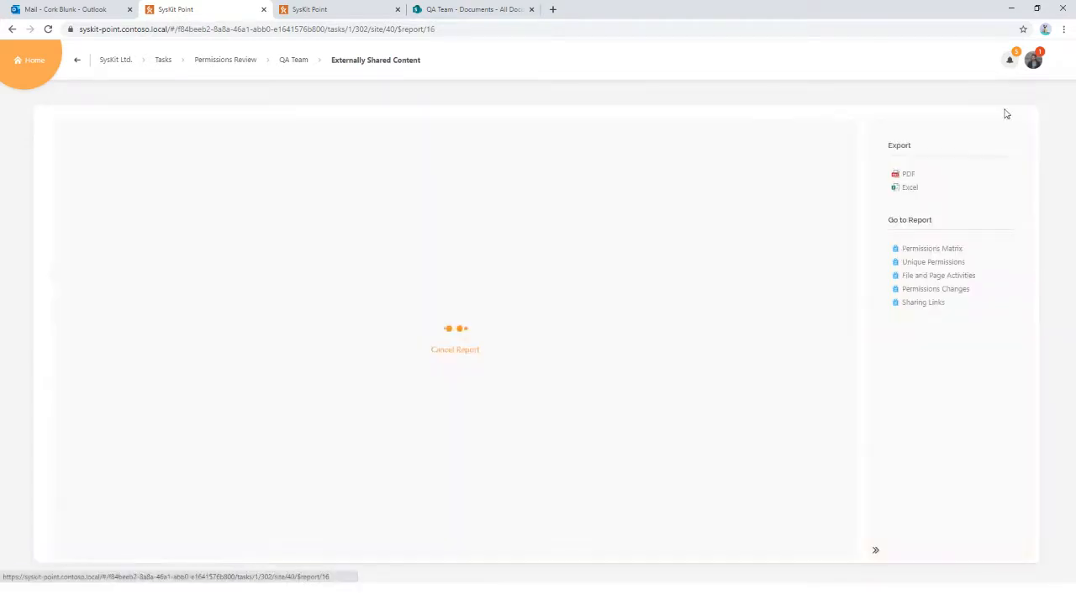
Examine the updated externally shared content with all levels expanded, and return to the QA Team review.
{"action": "left_click", "coordinate": [100, 131]}
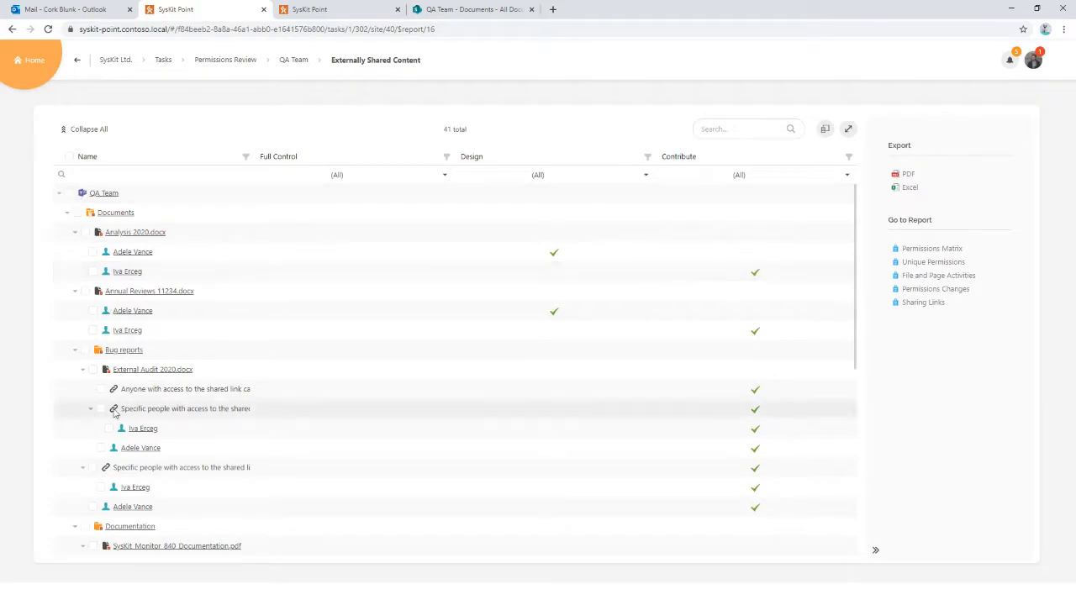
{"action": "scroll", "coordinate": [112, 353], "scroll_direction": "down", "scroll_amount": 1}
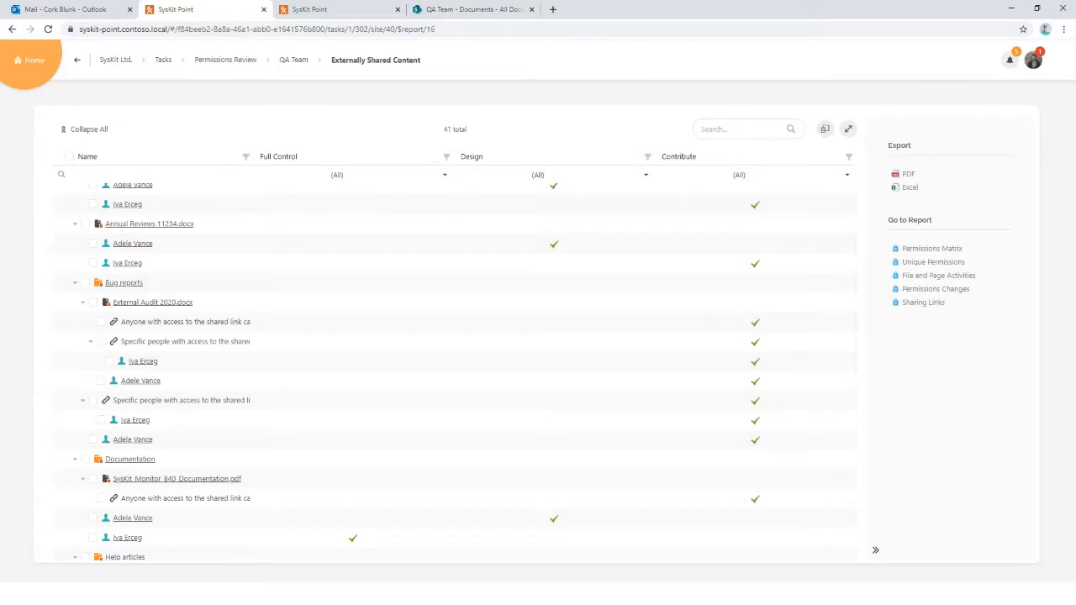
{"action": "left_click", "coordinate": [306, 64]}
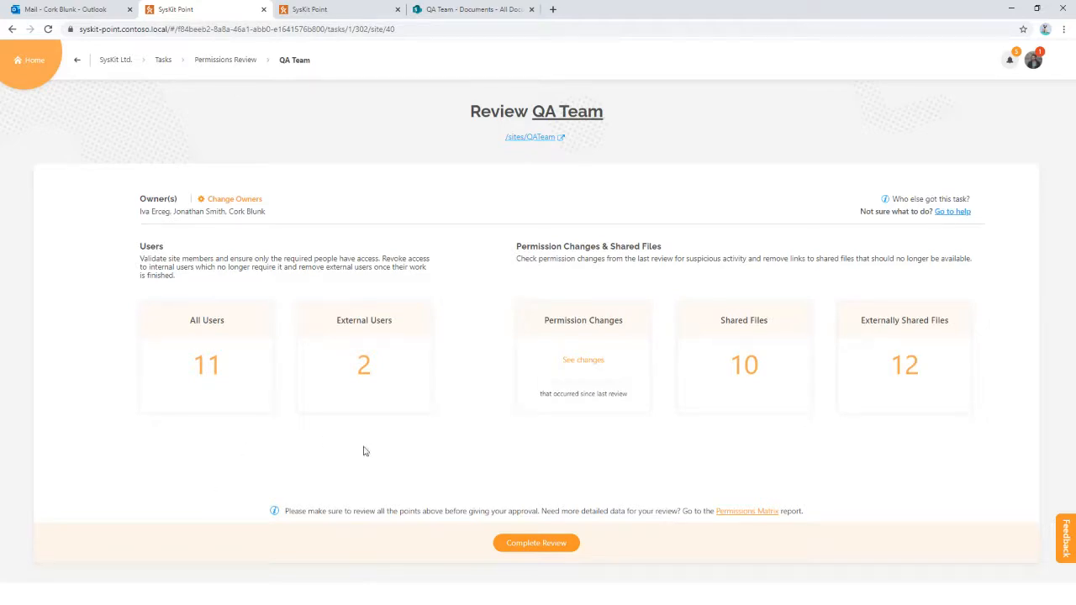
Open QA Team's Permissions Matrix, expand all levels, and examine the groups, users and links with access to the documents.
{"action": "left_click", "coordinate": [740, 511]}
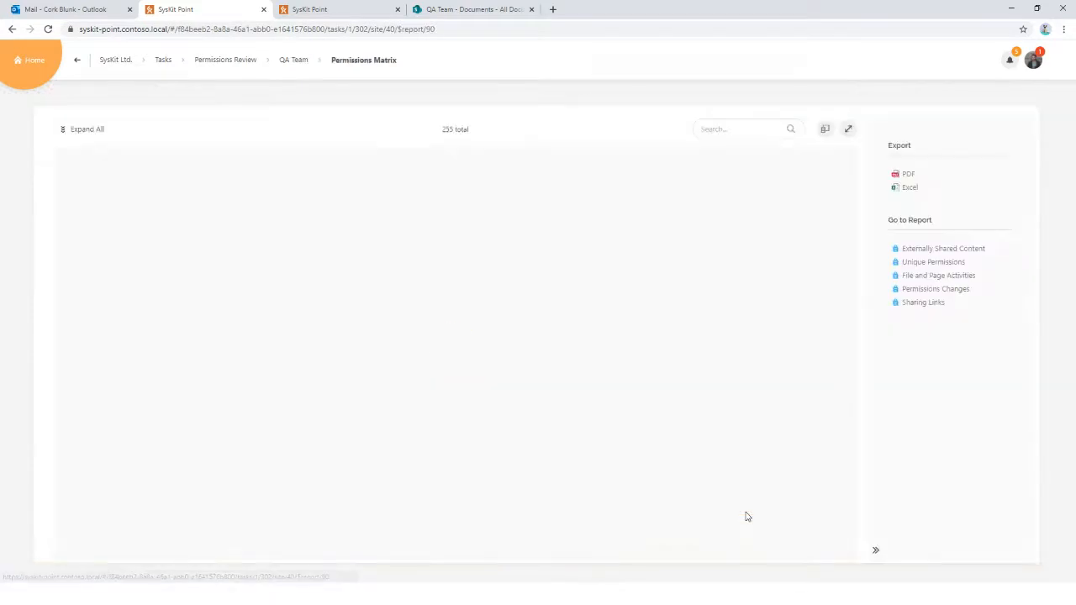
{"action": "left_click", "coordinate": [87, 129]}
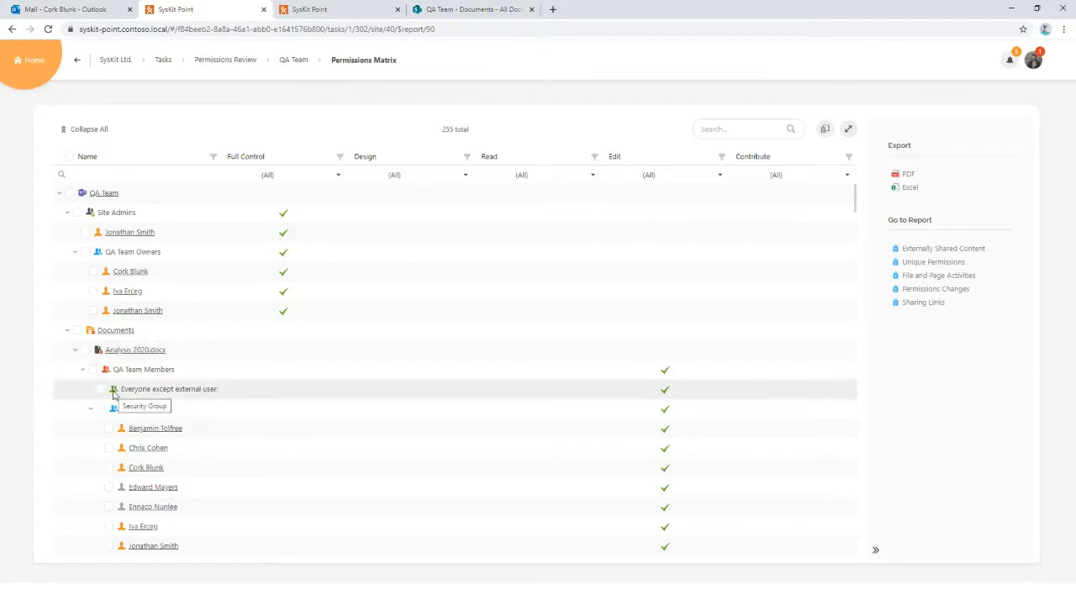
{"action": "scroll", "coordinate": [114, 395], "scroll_direction": "down", "scroll_amount": 1}
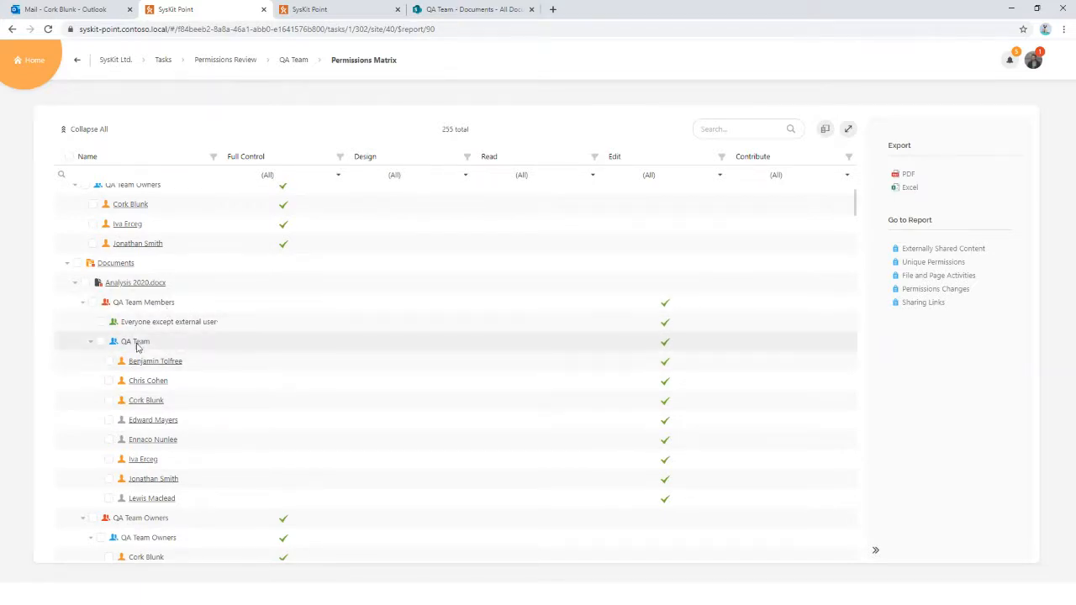
{"action": "scroll", "coordinate": [134, 347], "scroll_direction": "down", "scroll_amount": 3}
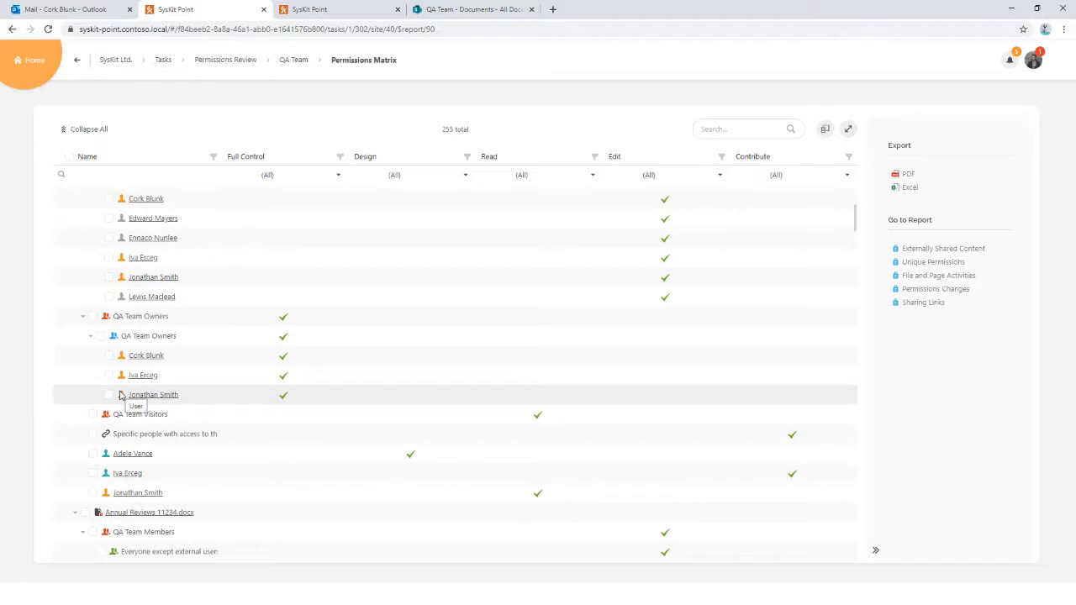
{"action": "scroll", "coordinate": [120, 395], "scroll_direction": "down", "scroll_amount": 2}
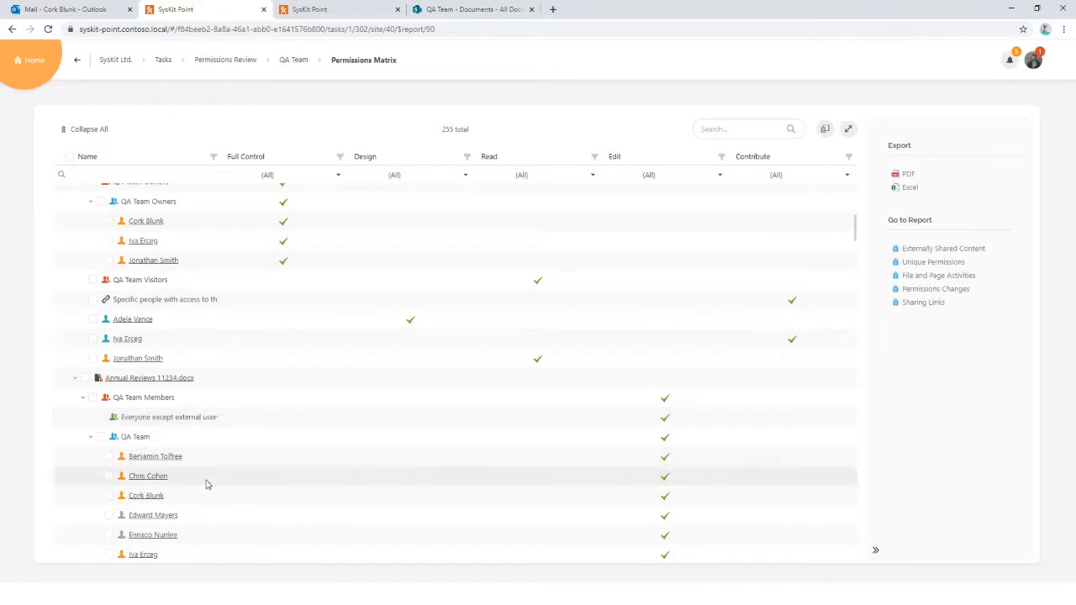
{"action": "scroll", "coordinate": [108, 405], "scroll_direction": "down", "scroll_amount": 2}
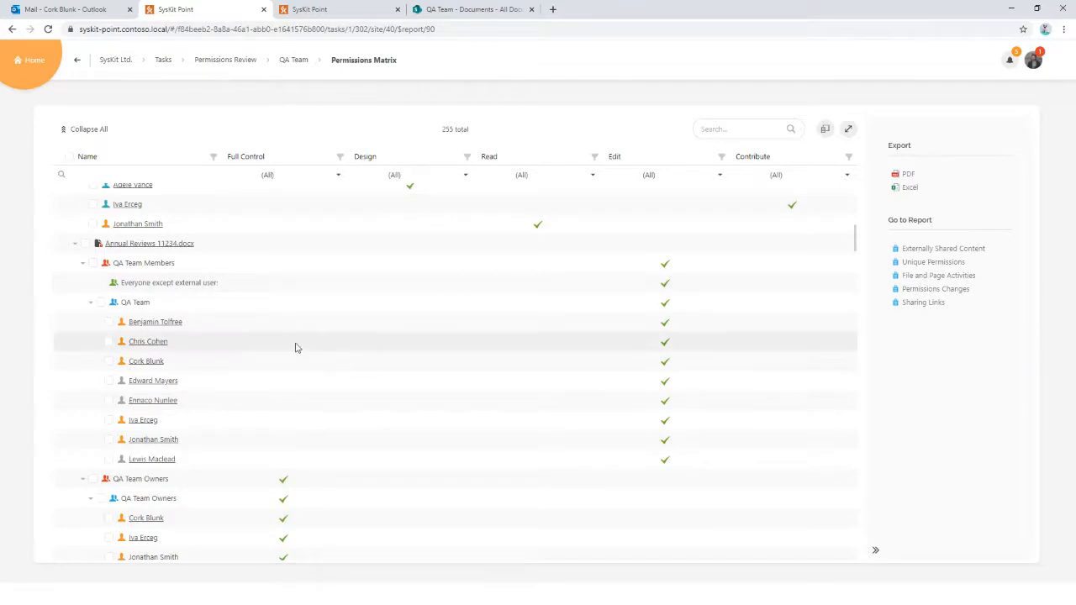
{"action": "scroll", "coordinate": [290, 336], "scroll_direction": "up", "scroll_amount": 3}
View the permission levels available for QA Team Members on Annual Reviews 11234.docx, and cancel without changing them.
{"action": "left_click", "coordinate": [93, 398]}
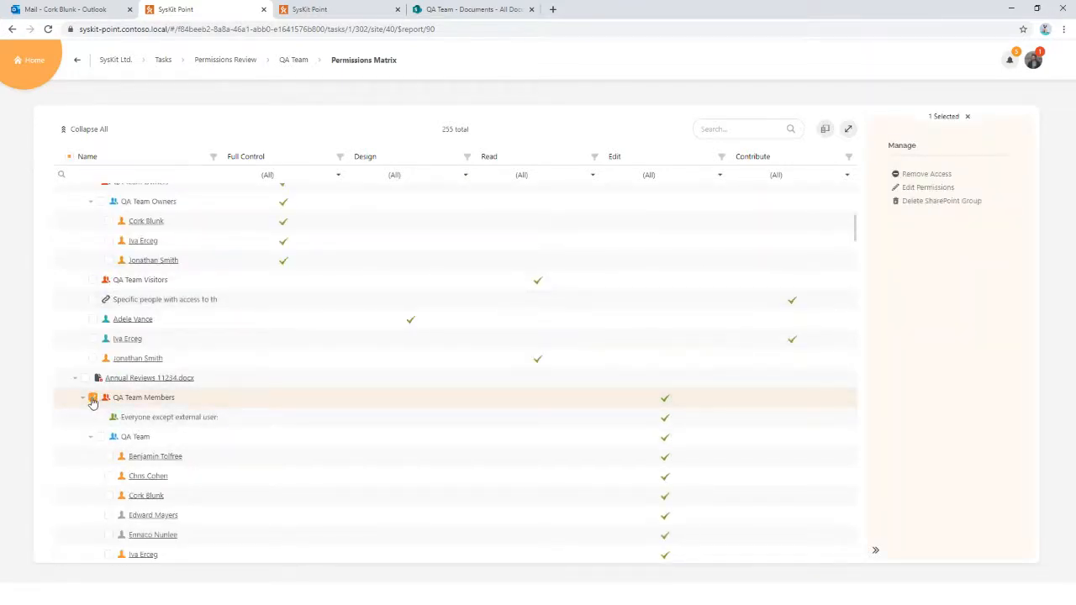
{"action": "left_click", "coordinate": [916, 188]}
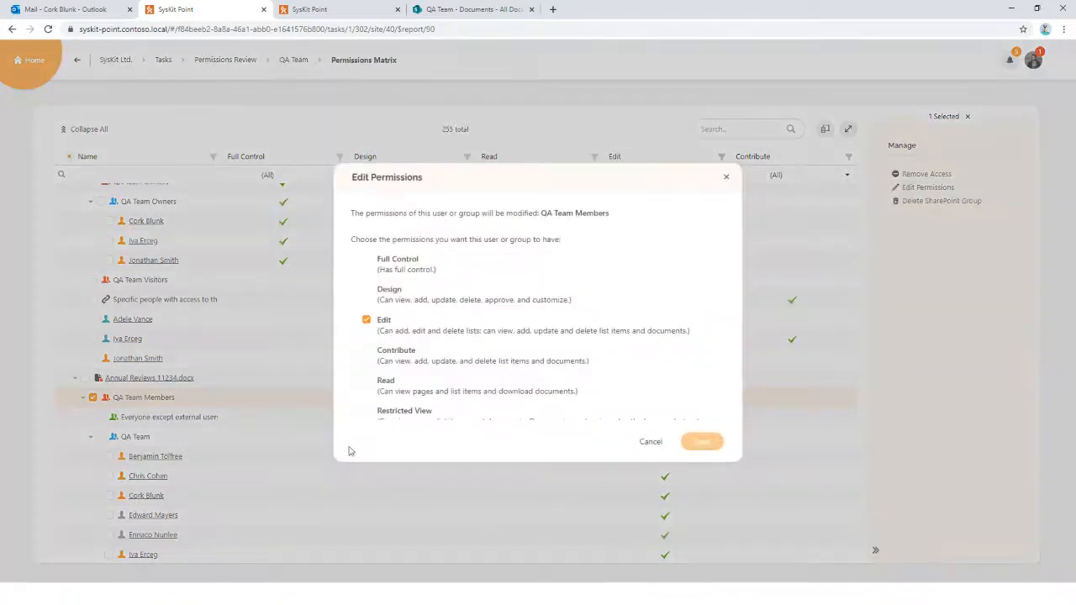
{"action": "scroll", "coordinate": [461, 355], "scroll_direction": "down", "scroll_amount": 1}
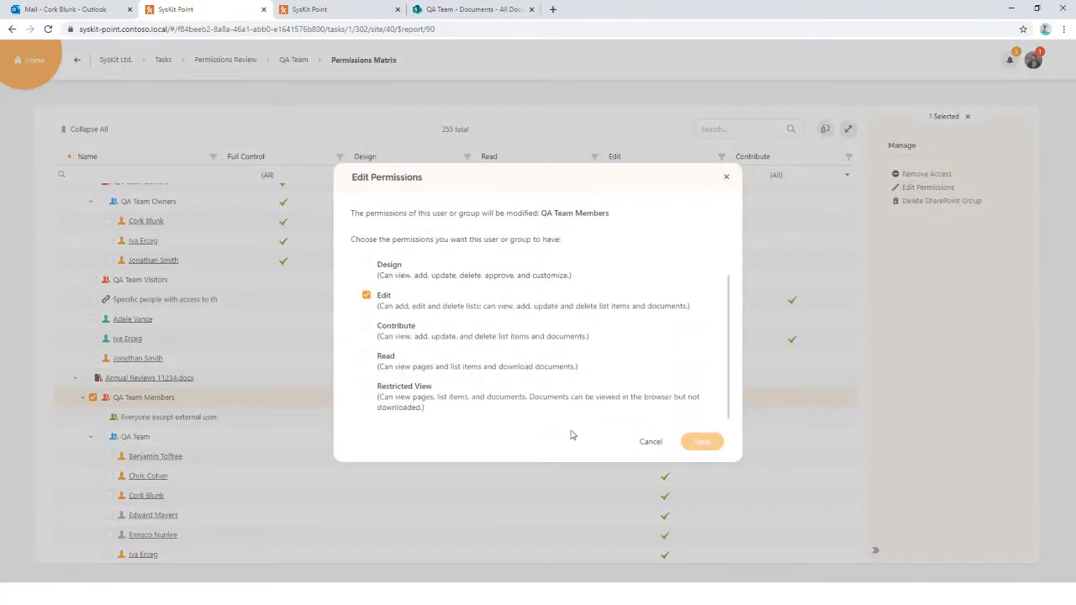
{"action": "left_click", "coordinate": [653, 441]}
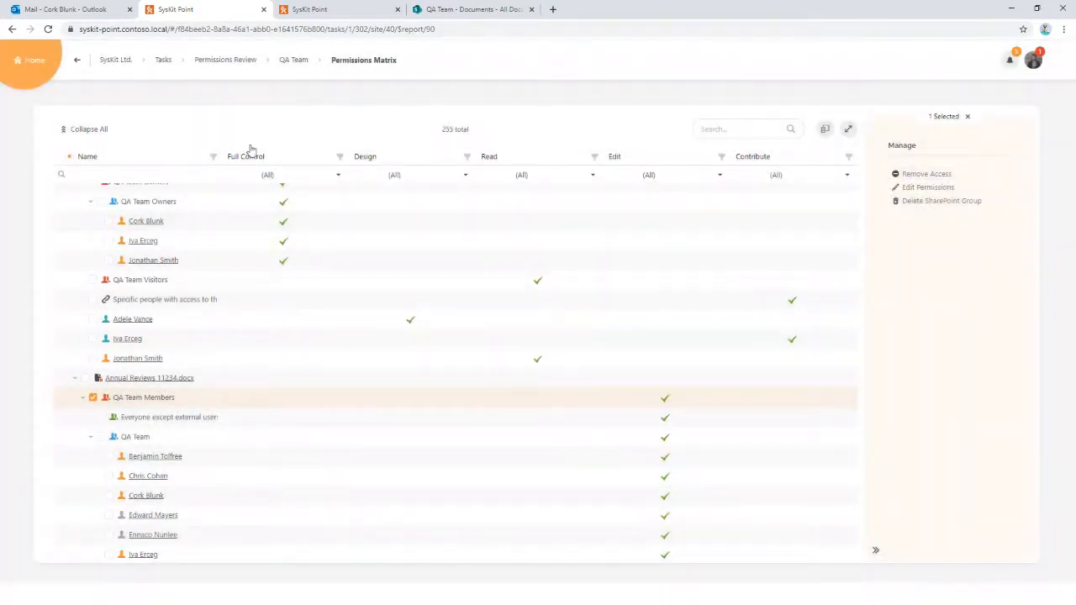
Start completing the QA Team review with a comment that all is good and the removed member no longer works with us.
{"action": "left_click", "coordinate": [301, 62]}
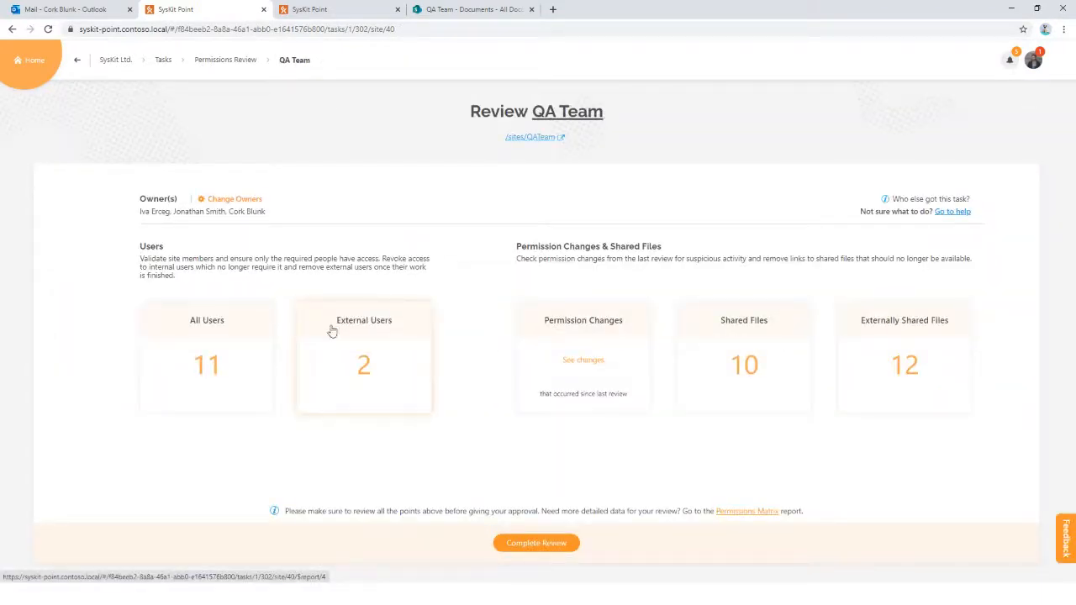
{"action": "left_click", "coordinate": [556, 545]}
{"action": "left_click", "coordinate": [404, 329]}
{"action": "type", "text": "All"}
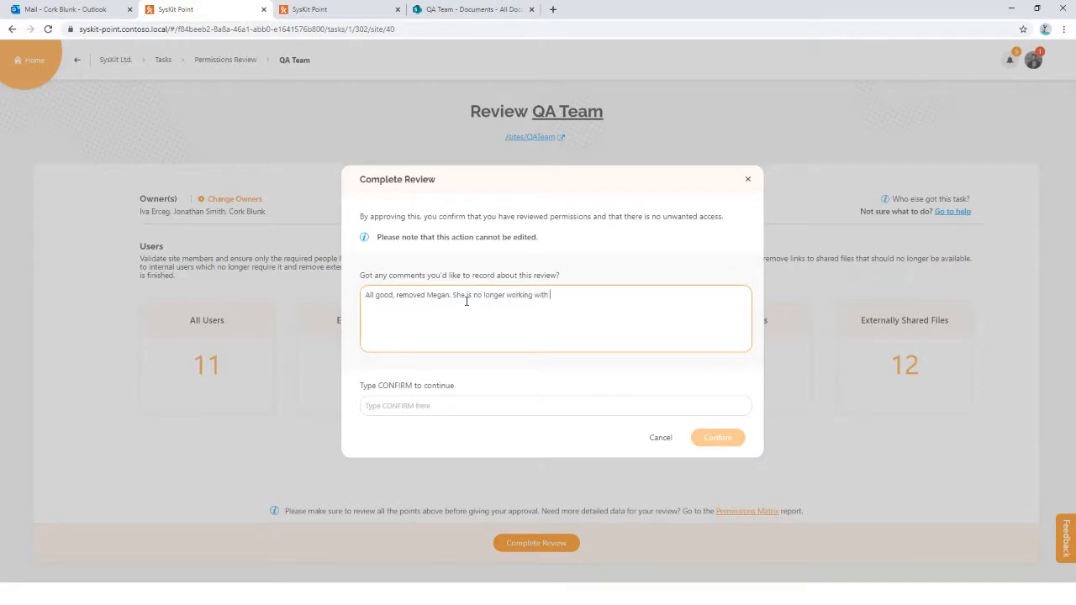
Enter CONFIRM to approve the QA Team review, submit it, and close the review.
{"action": "left_click", "coordinate": [416, 403]}
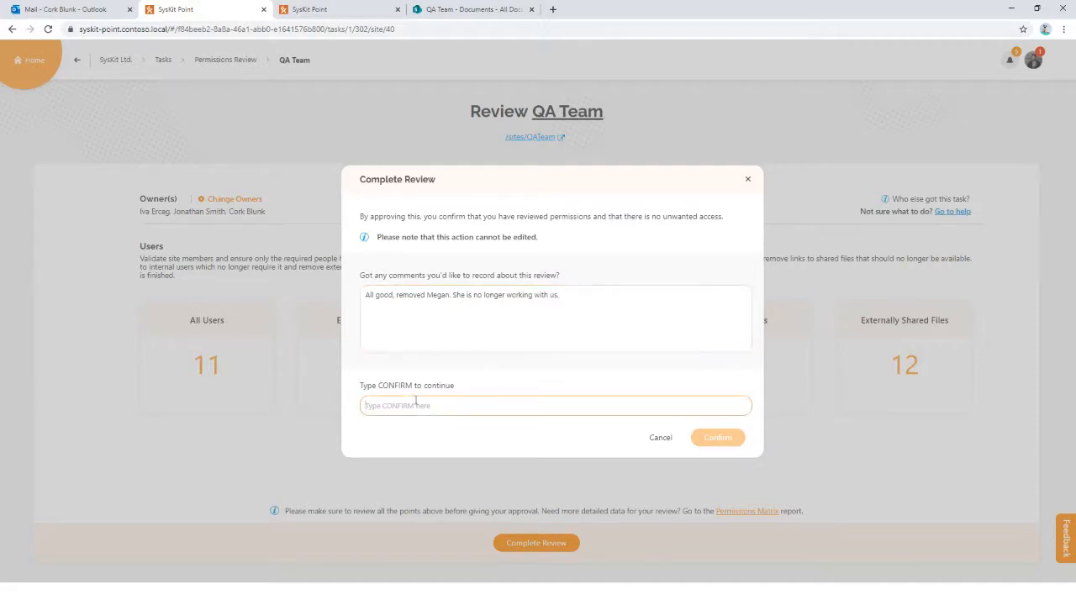
{"action": "key", "text": "ctrl+o"}
{"action": "key", "text": "Escape"}
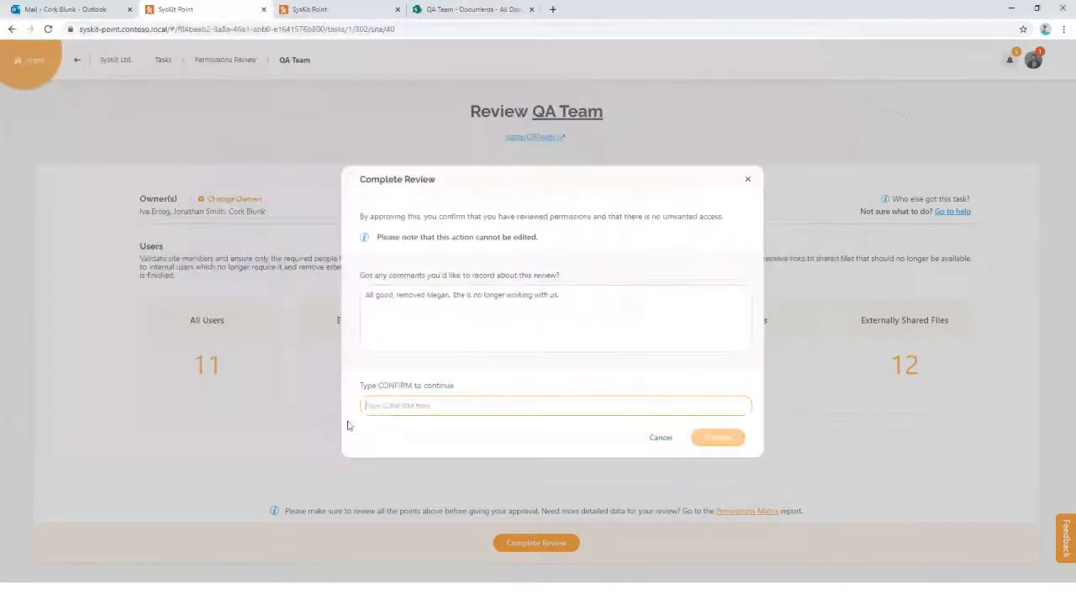
{"action": "type", "text": "cONFIRM"}
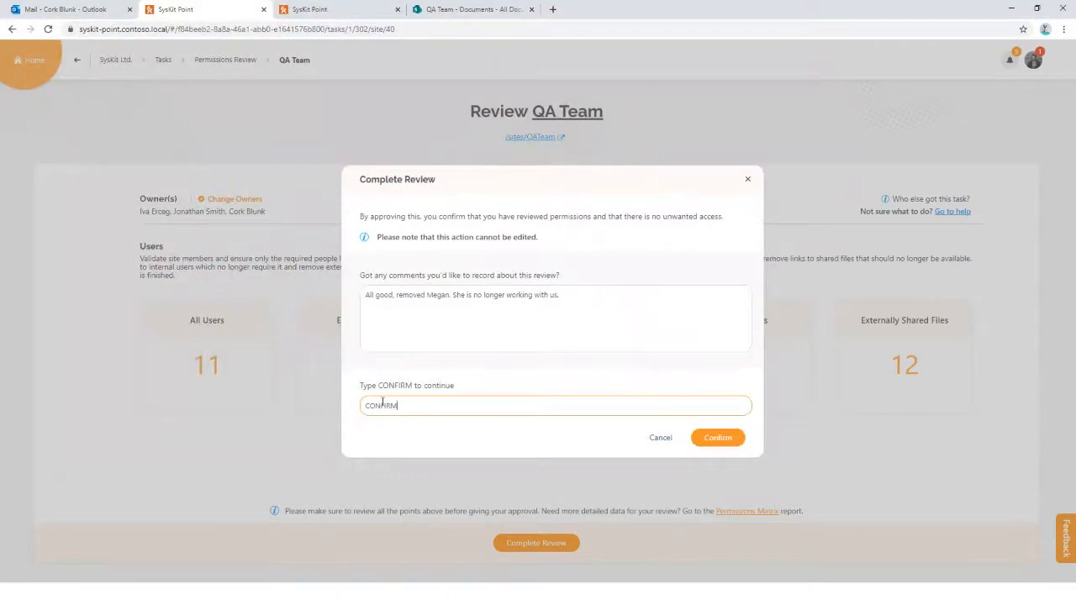
{"action": "left_click", "coordinate": [719, 438]}
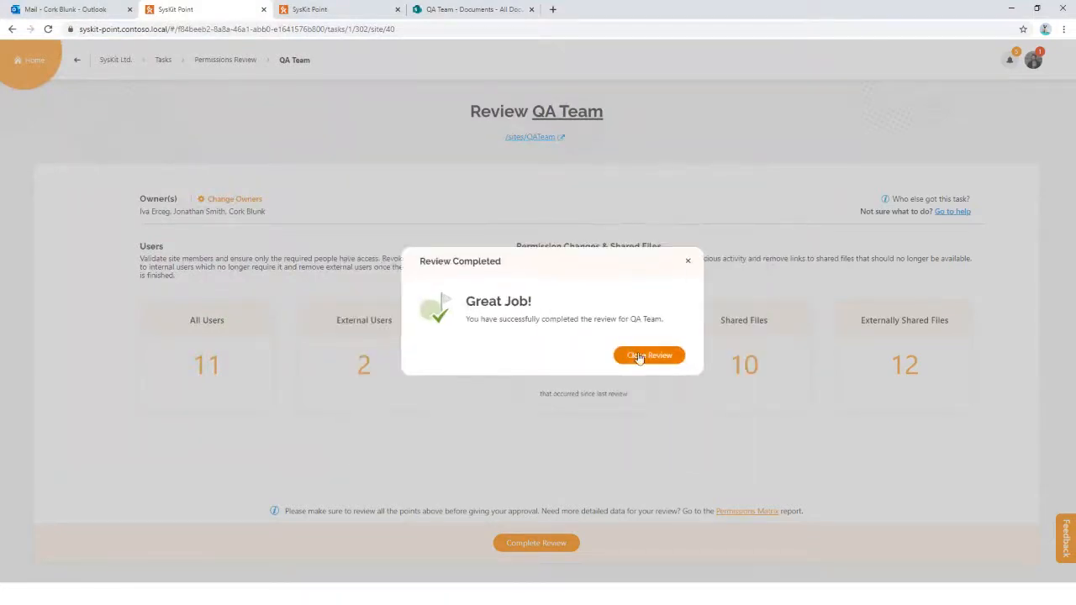
{"action": "left_click", "coordinate": [618, 354]}
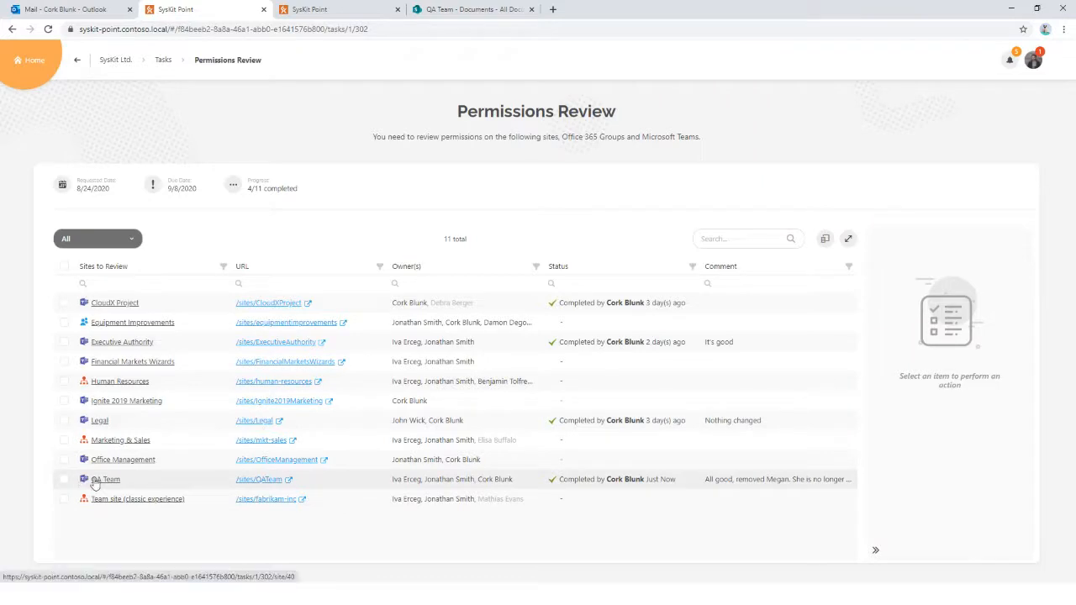
Check the QA Team review's status, comment and completed page, and open the QA Team details from the Sites overview.
{"action": "mouse_move", "coordinate": [666, 486]}
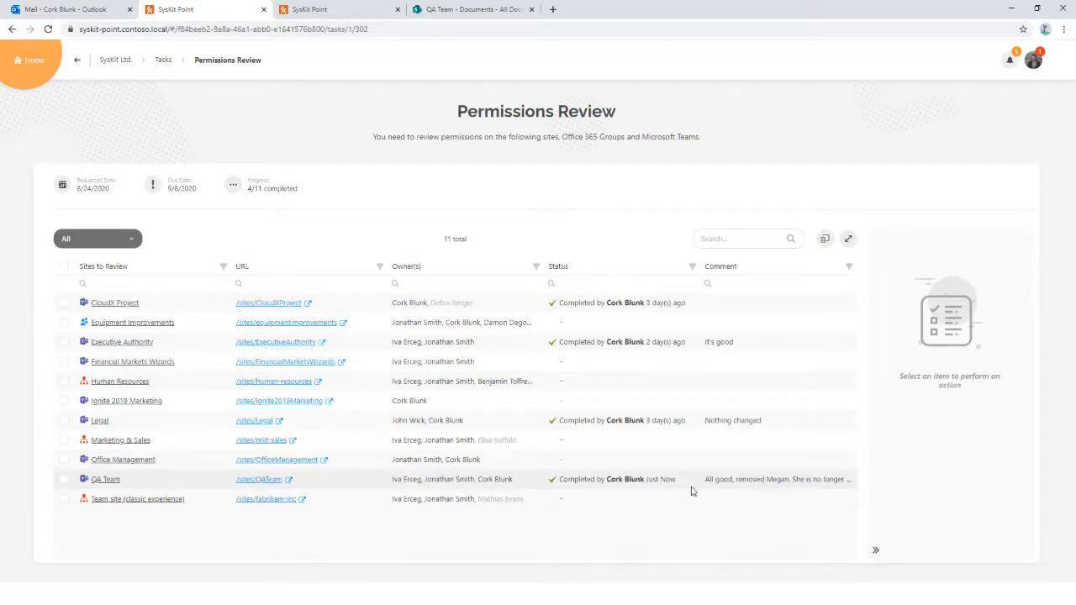
{"action": "left_click", "coordinate": [107, 481]}
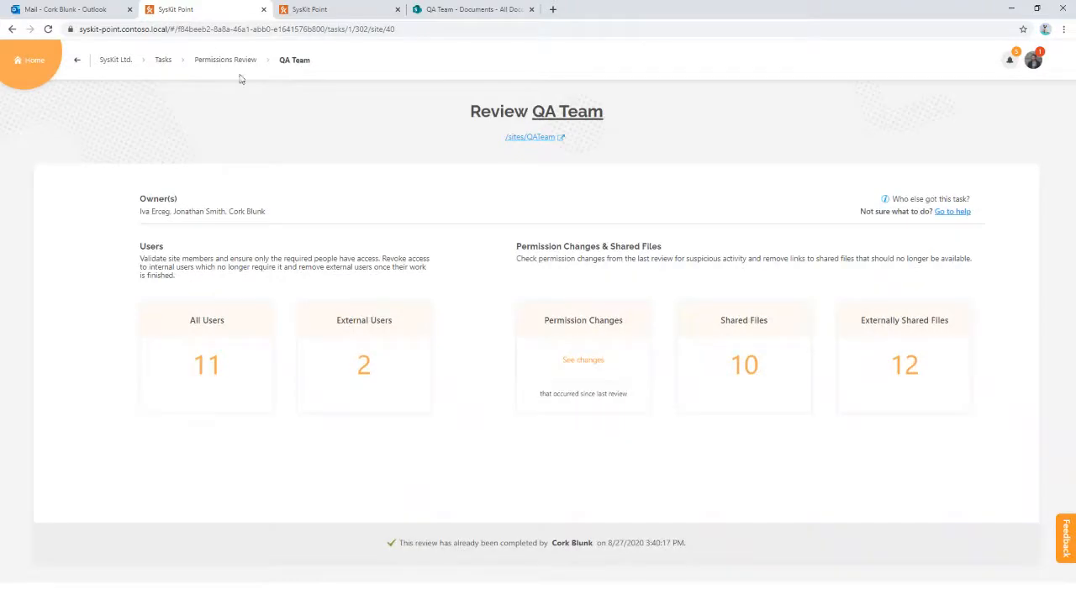
{"action": "left_click", "coordinate": [116, 61]}
{"action": "left_click", "coordinate": [390, 242]}
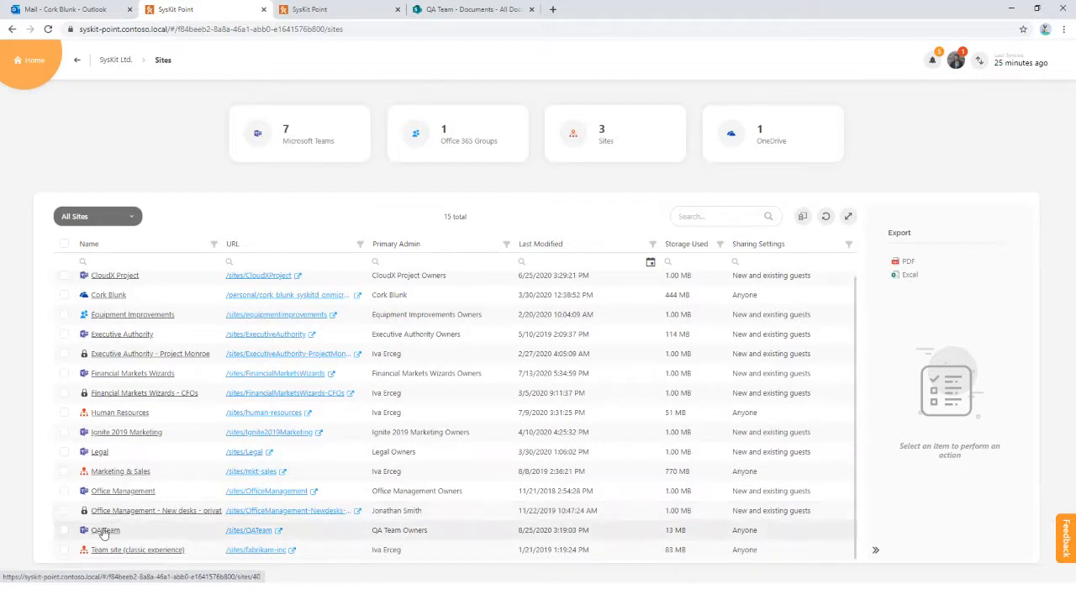
{"action": "left_click", "coordinate": [106, 530]}
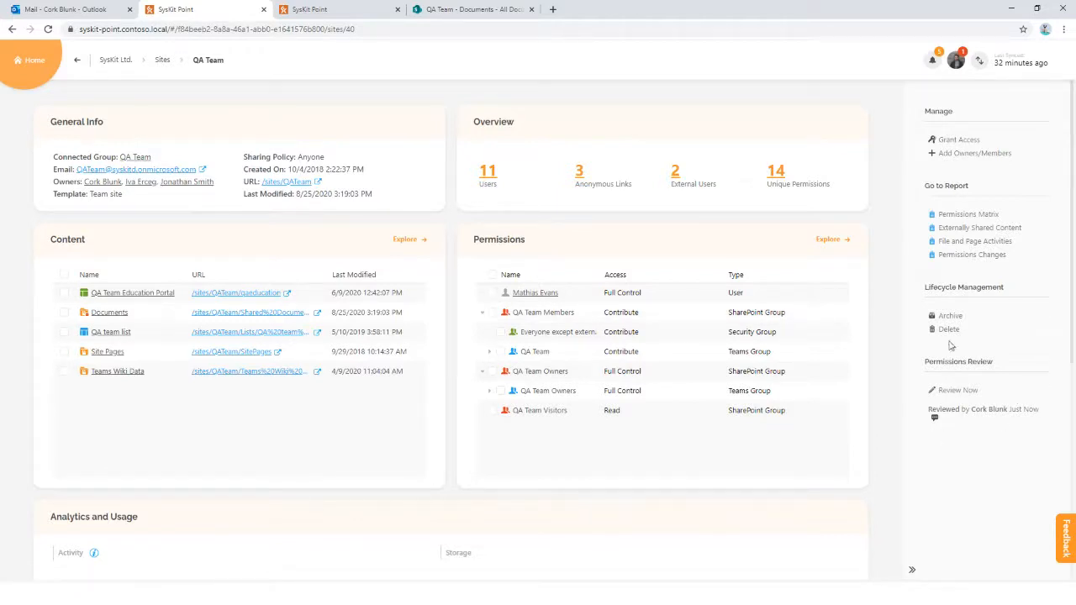
Check the QA Team's recorded review and return home, then open the active permissions review's details under Governance in the administrator's session.
{"action": "mouse_move", "coordinate": [934, 417]}
{"action": "left_click", "coordinate": [114, 66]}
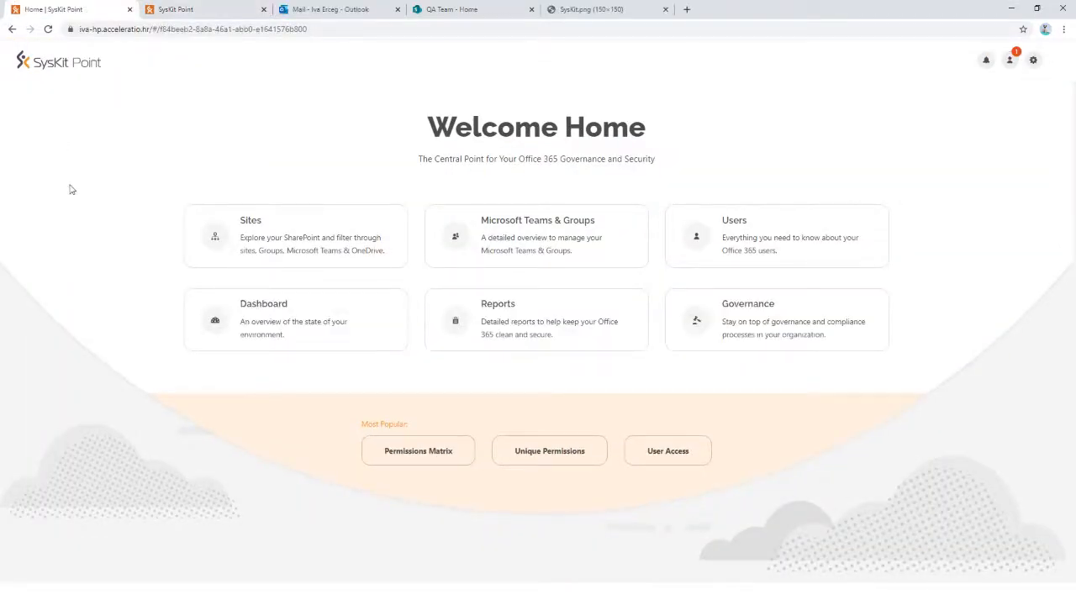
{"action": "left_click", "coordinate": [186, 9]}
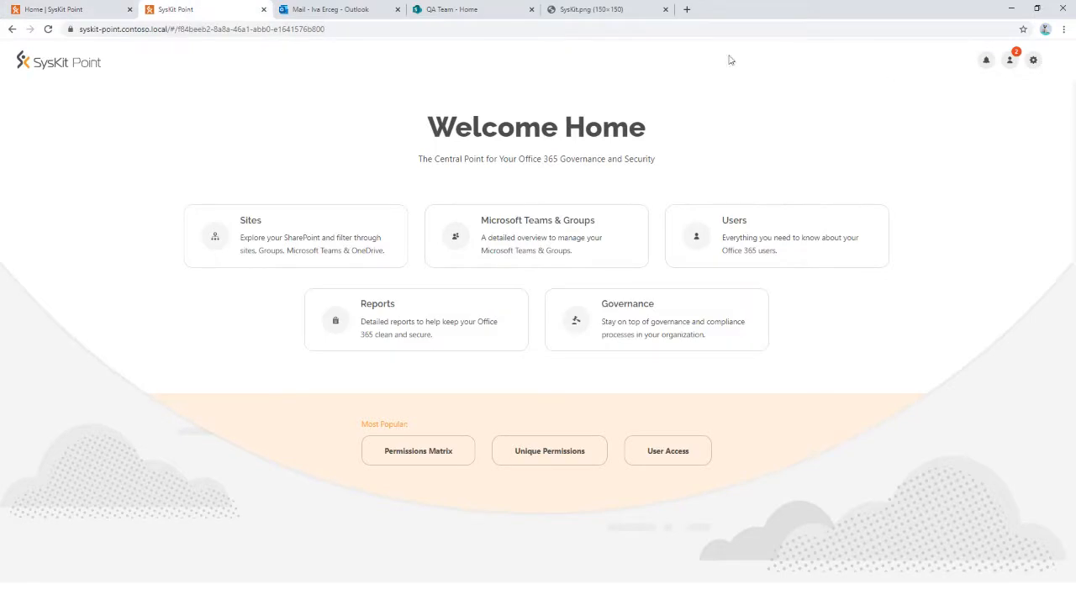
{"action": "left_click", "coordinate": [674, 317]}
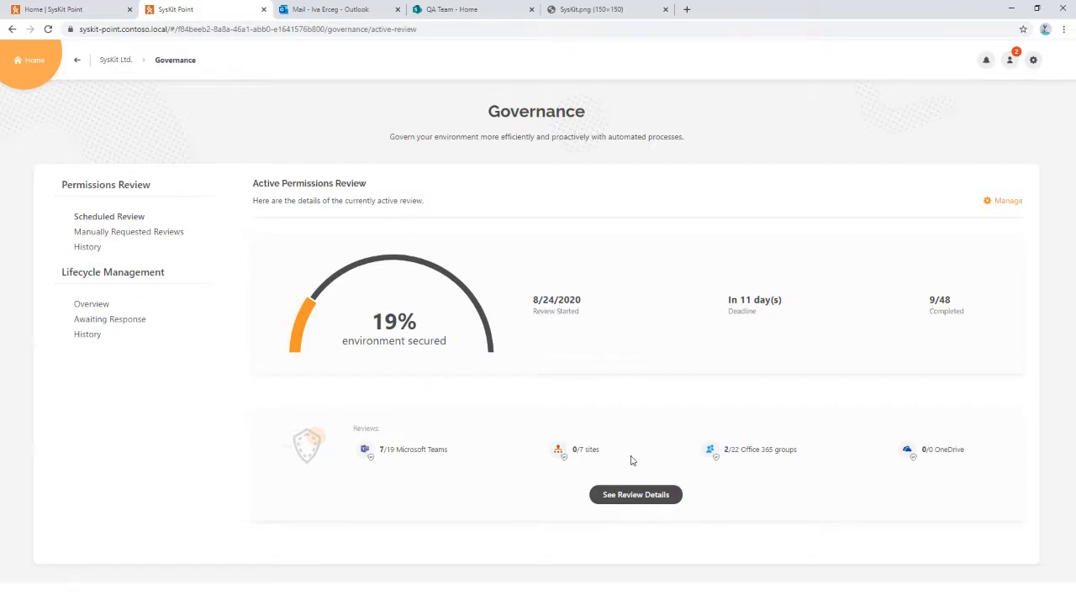
{"action": "left_click", "coordinate": [639, 498]}
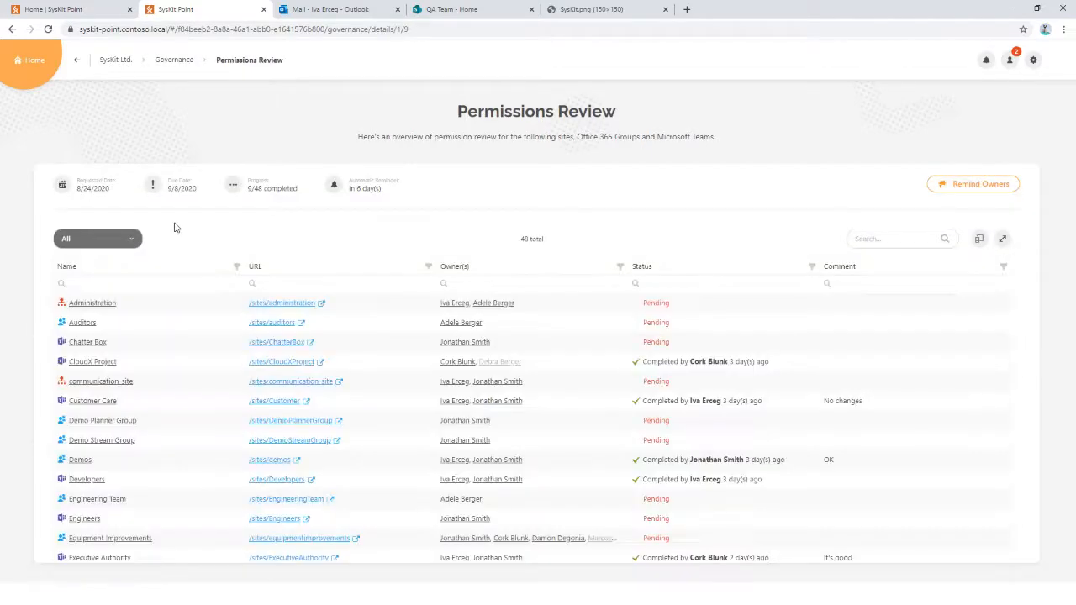
Examine the owners, statuses and comments listed in the Permissions Review overview, including the QA Team entry.
{"action": "left_click", "coordinate": [60, 283]}
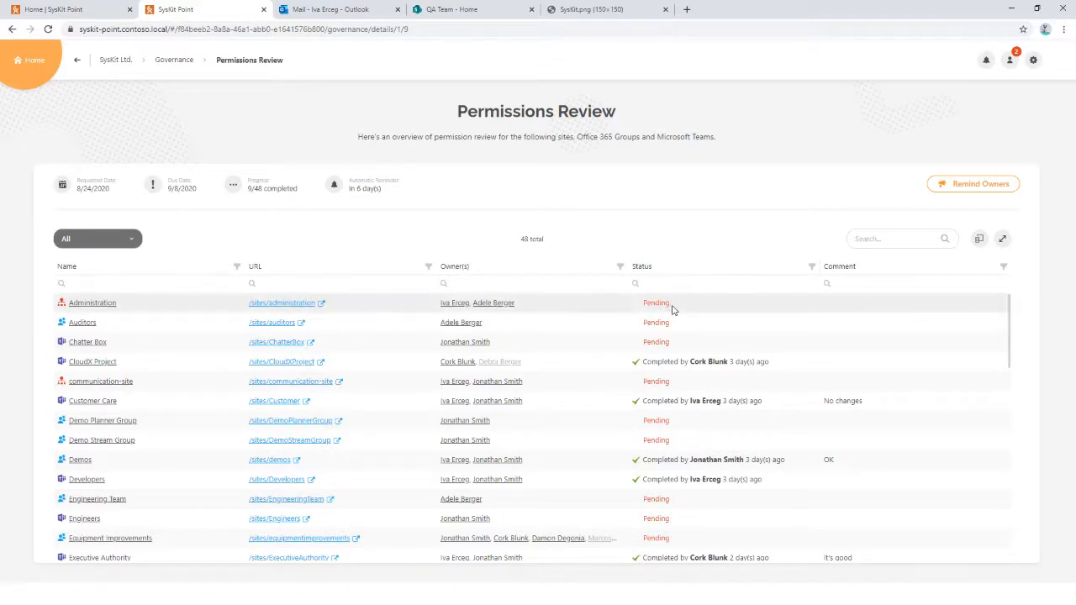
{"action": "mouse_move", "coordinate": [712, 364]}
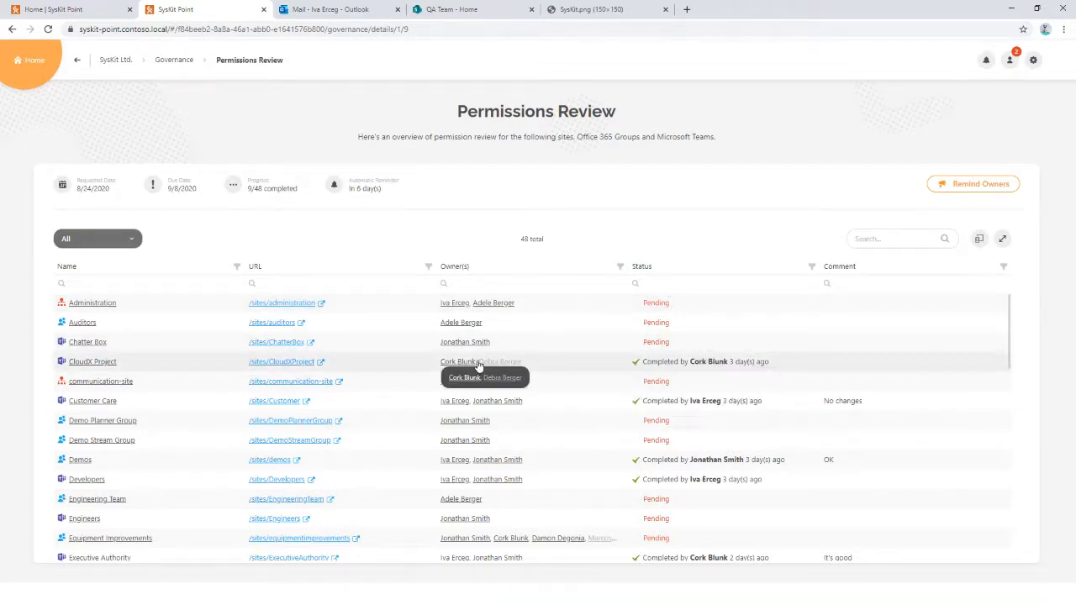
{"action": "scroll", "coordinate": [252, 389], "scroll_direction": "down", "scroll_amount": 6}
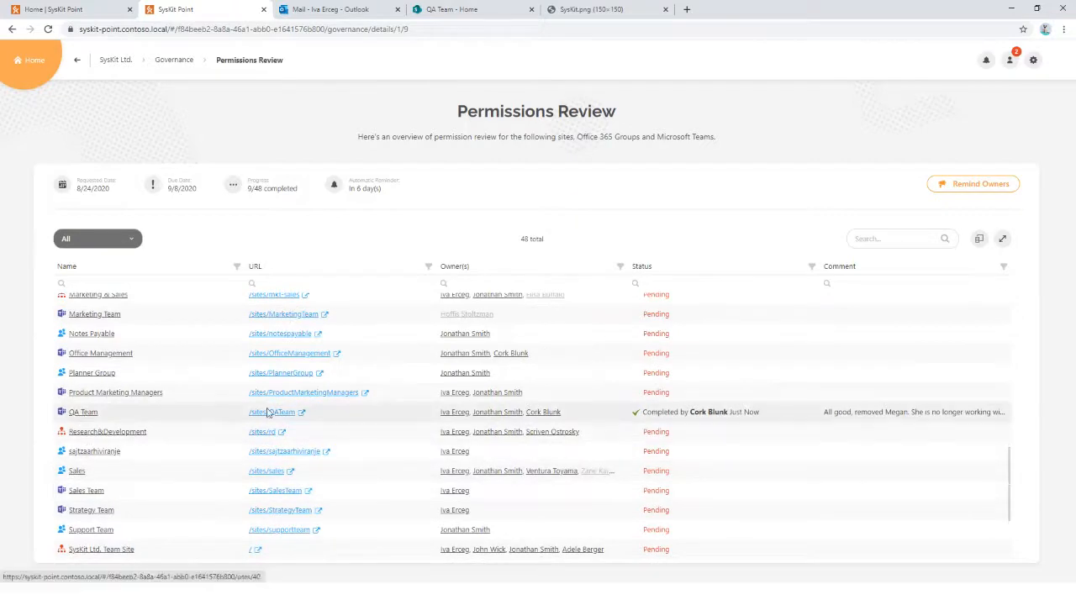
{"action": "mouse_move", "coordinate": [712, 417]}
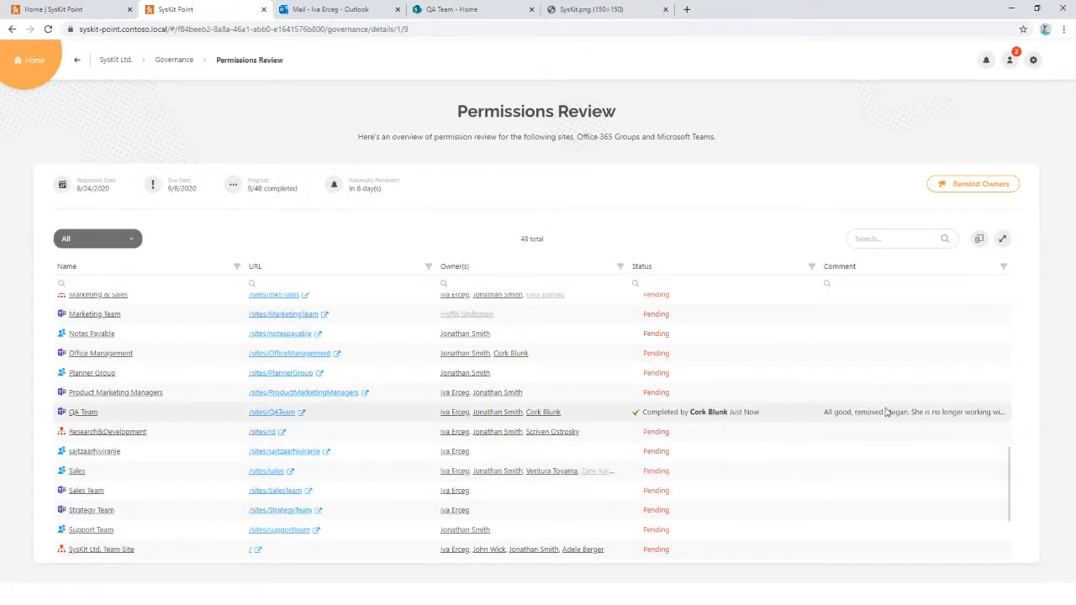
{"action": "scroll", "coordinate": [870, 412], "scroll_direction": "up", "scroll_amount": 8}
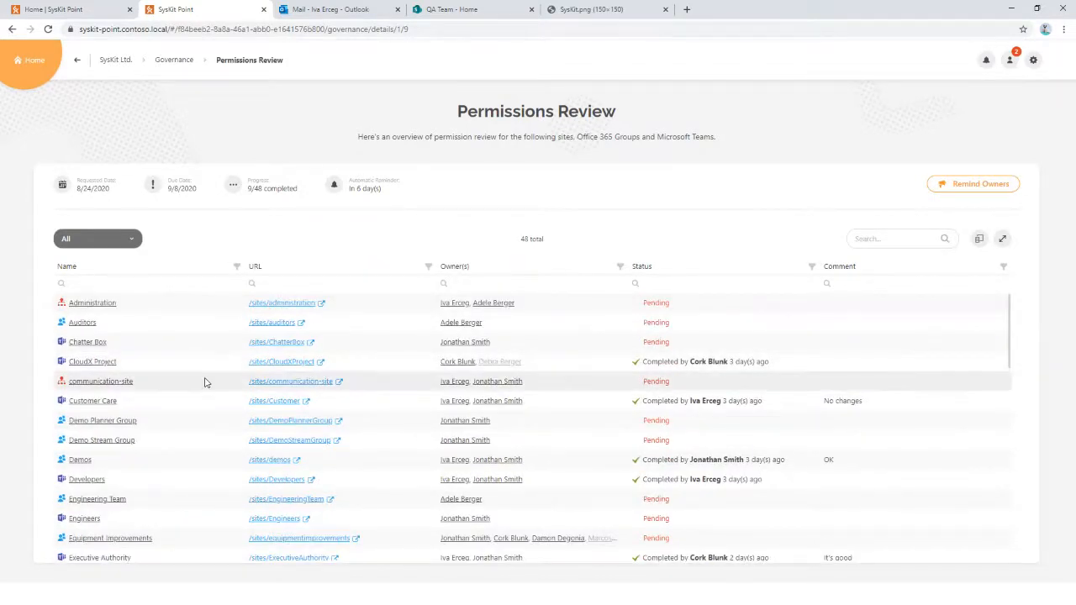
Select the Administration site in the Sites overview to view its Permissions Review options, and return to the home page.
{"action": "left_click", "coordinate": [116, 59]}
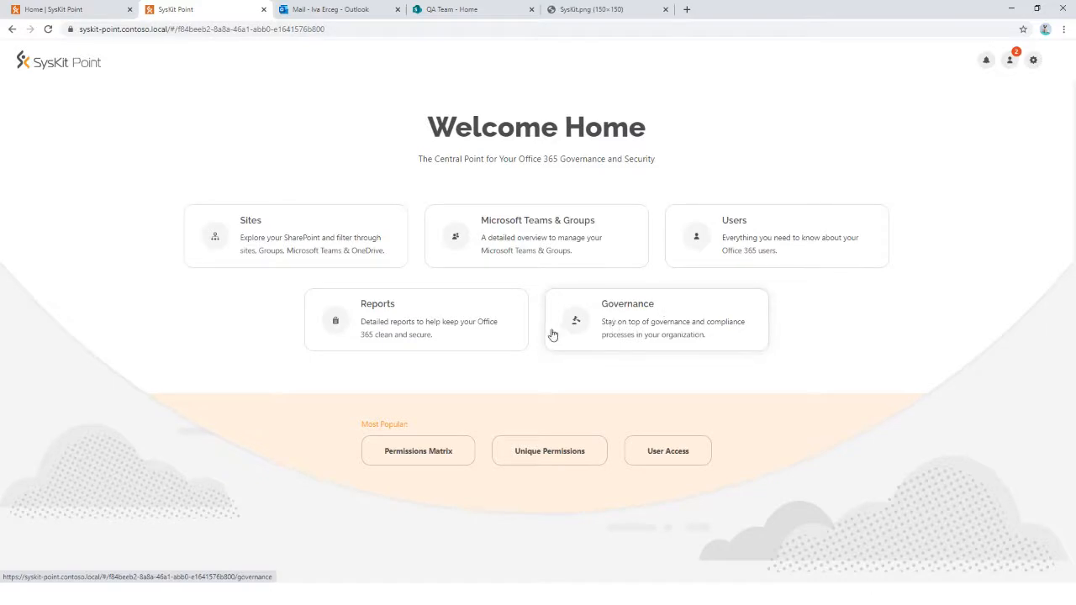
{"action": "left_click", "coordinate": [354, 241]}
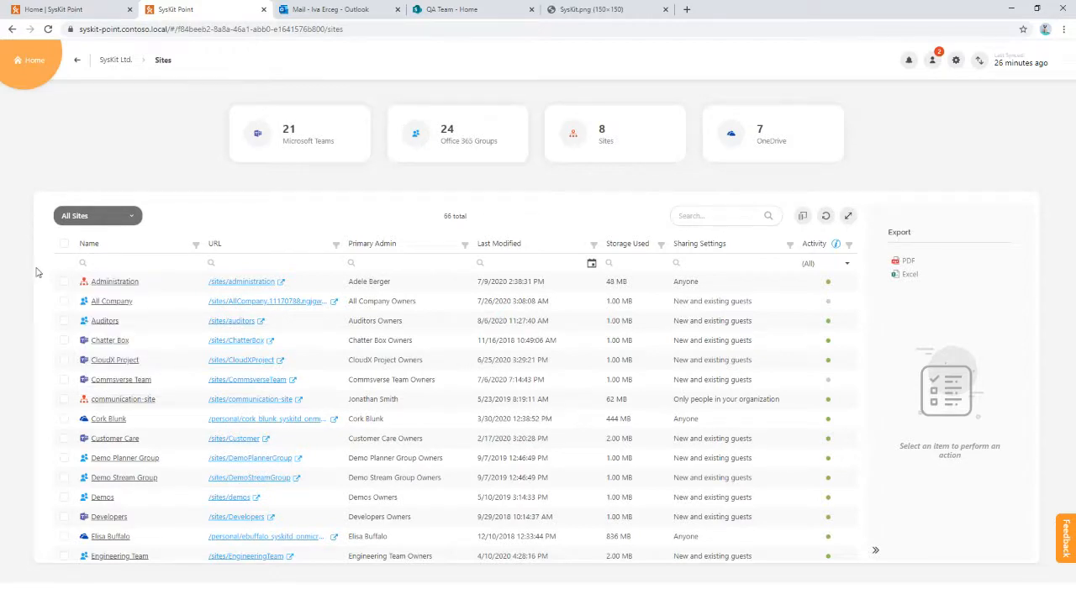
{"action": "left_click", "coordinate": [64, 284]}
{"action": "left_click", "coordinate": [64, 284]}
{"action": "left_click", "coordinate": [64, 284]}
{"action": "scroll", "coordinate": [941, 415], "scroll_direction": "down", "scroll_amount": 1}
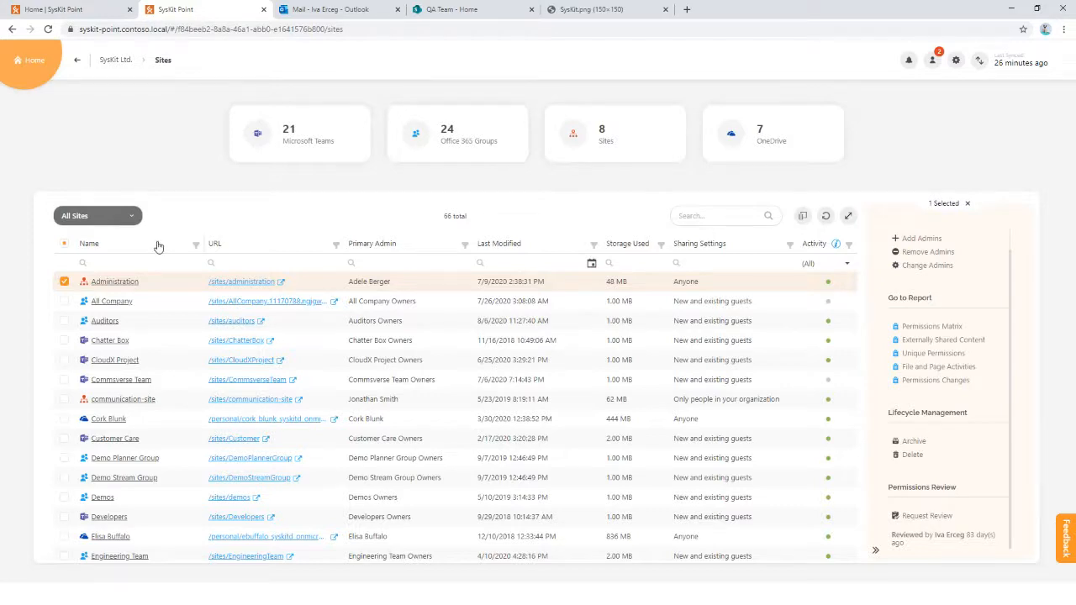
{"action": "left_click", "coordinate": [111, 64]}
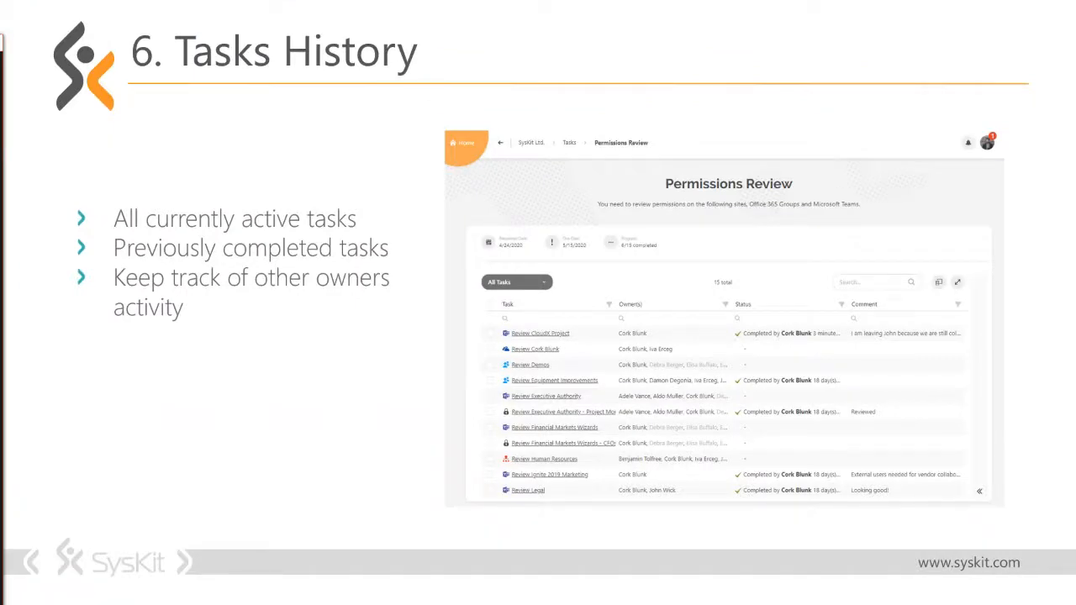
{"action": "key", "text": "Right"}
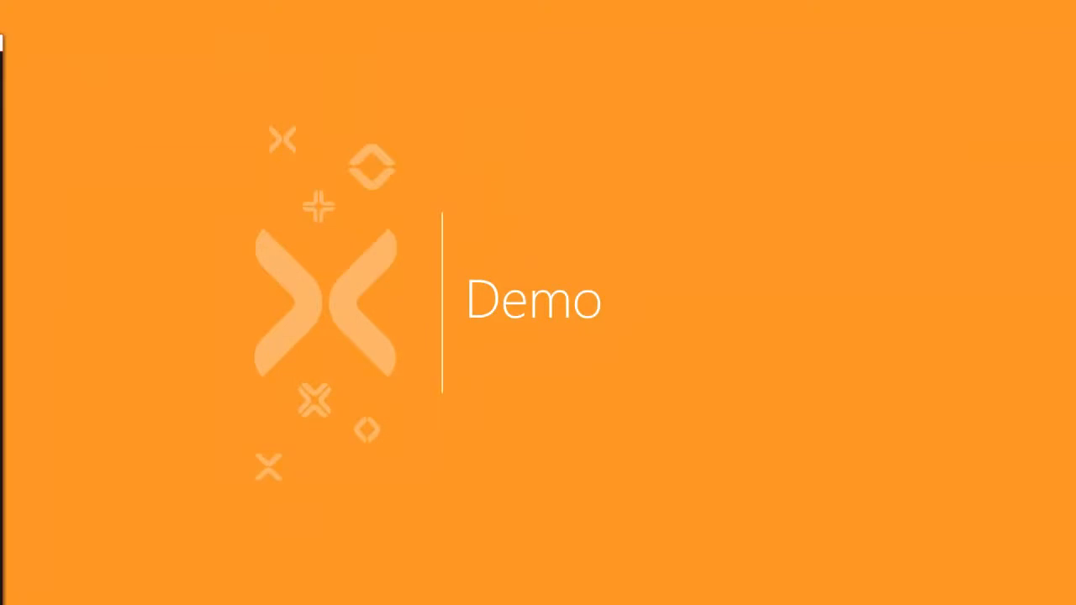
{"action": "key", "text": "Right"}
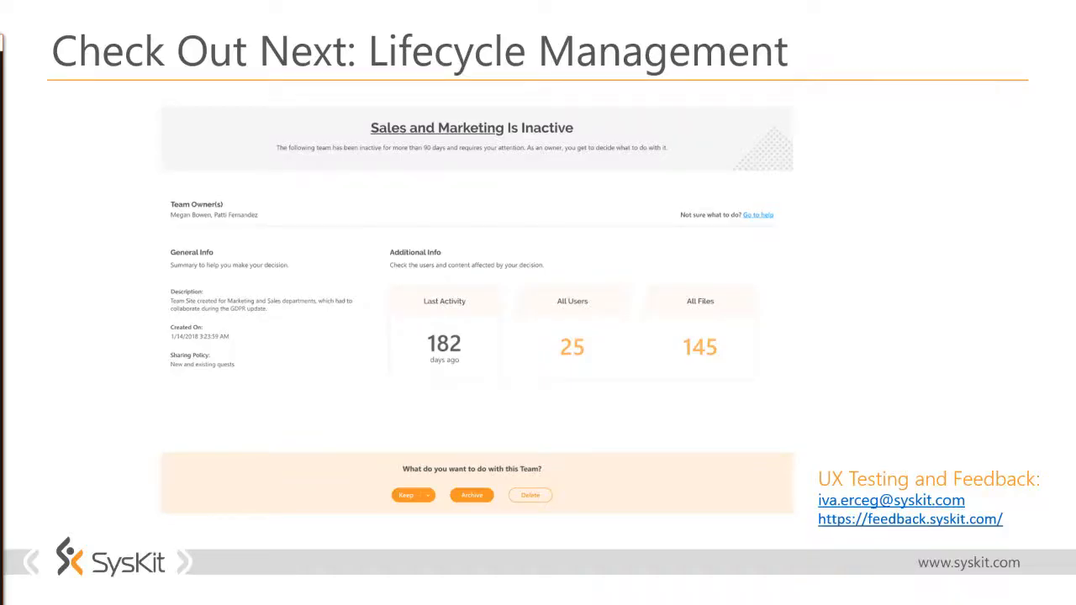